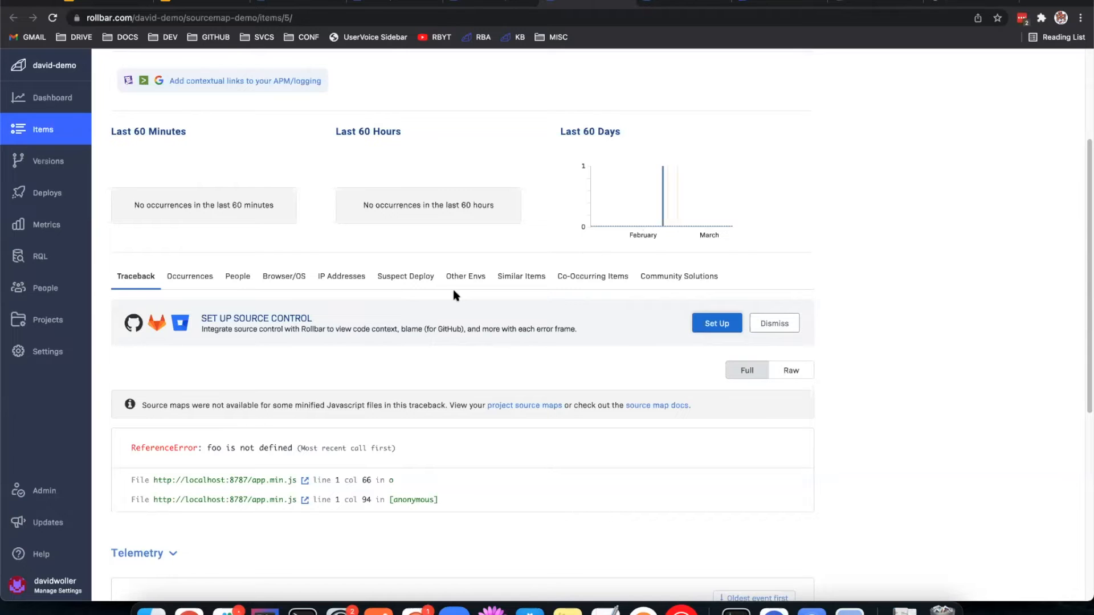
# Step: Examine the traceback of the "Can't find variable foo" item, including the first app.min.js frame's line, column and method
pyautogui.scroll(3, 487, 183)
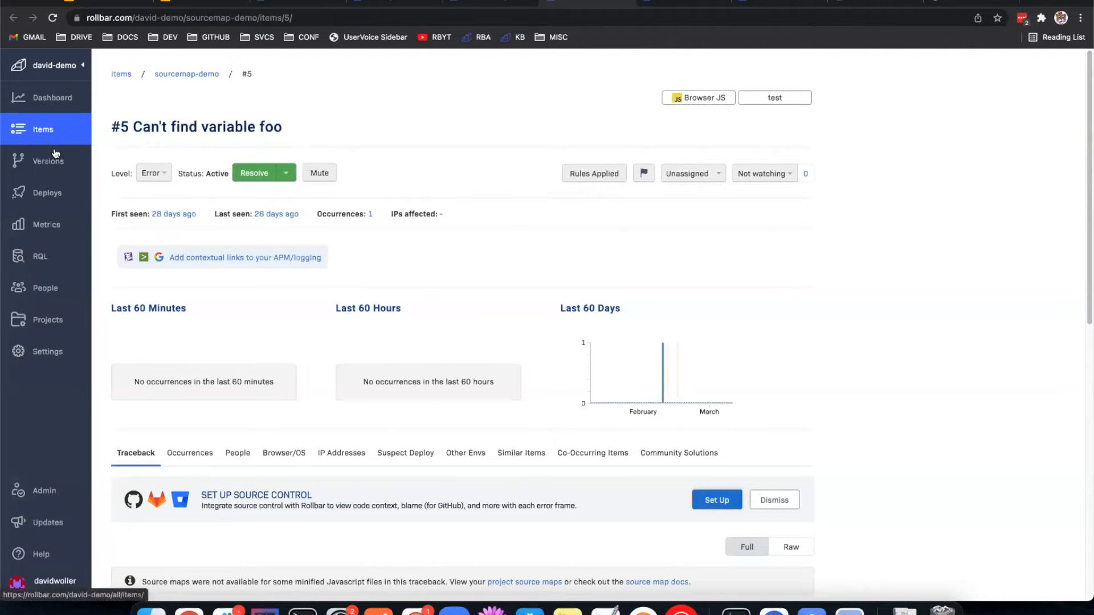
pyautogui.scroll(-5, 549, 308)
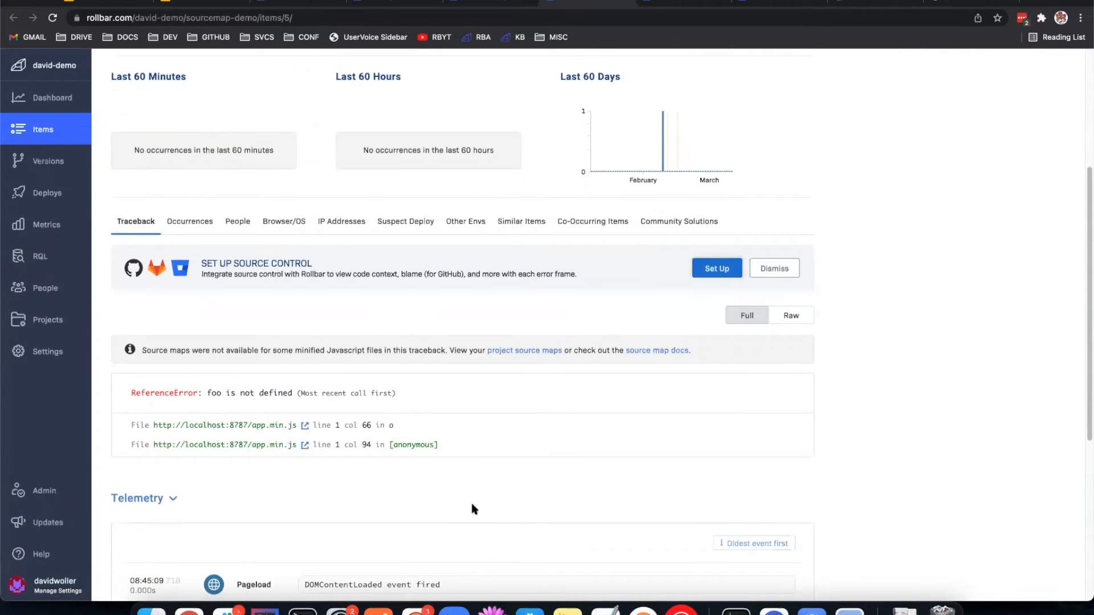
pyautogui.scroll(-2, 478, 496)
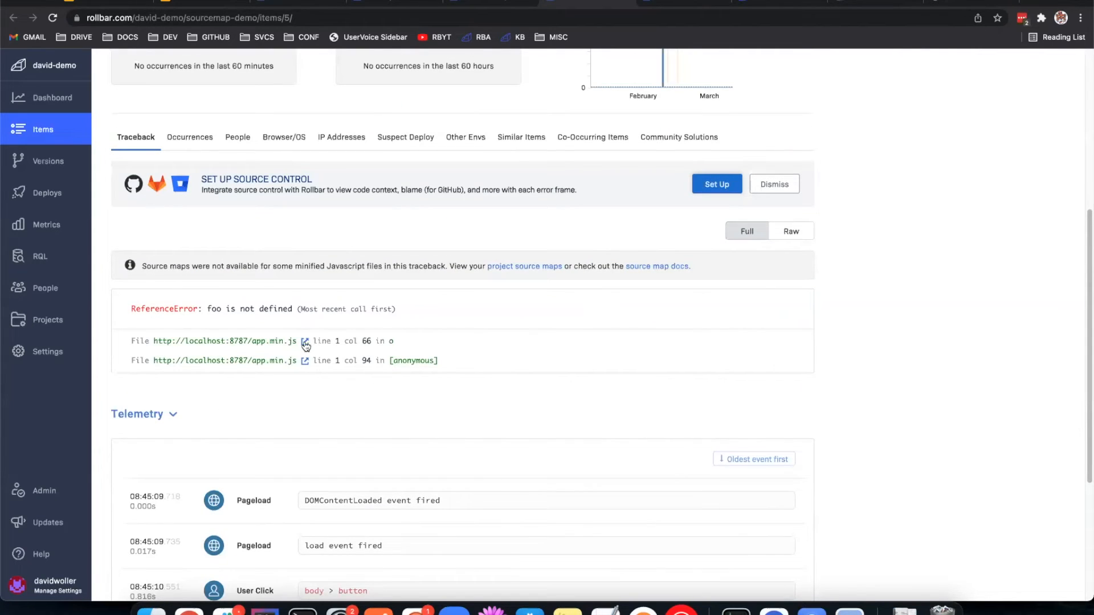
pyautogui.doubleClick(392, 341)
pyautogui.click(402, 342)
pyautogui.scroll(-1, 402, 342)
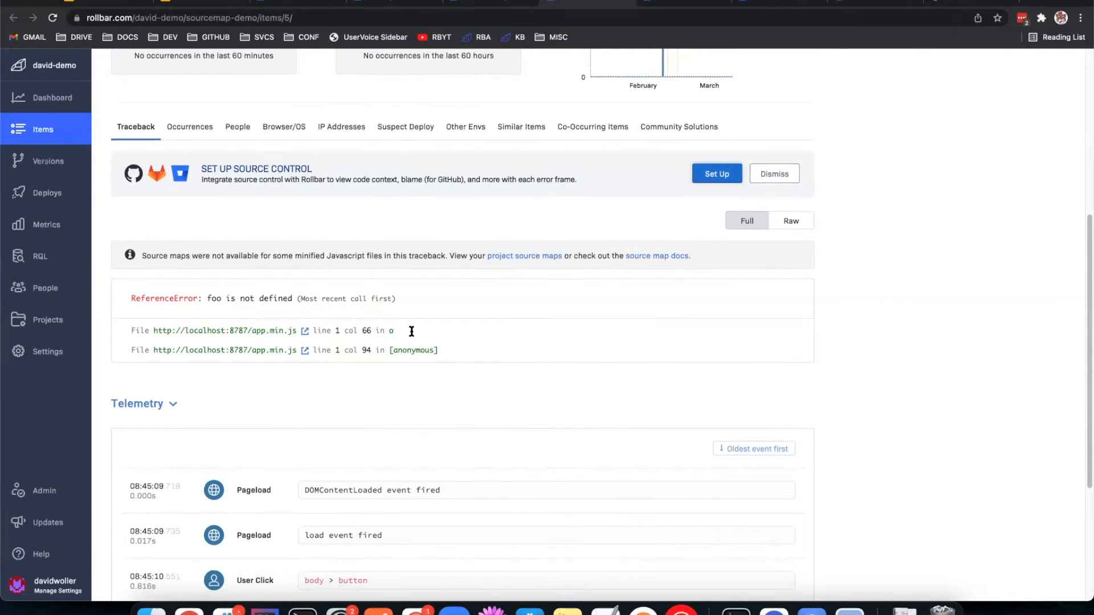
pyautogui.scroll(-1, 411, 330)
pyautogui.moveTo(396, 310); pyautogui.dragTo(313, 311)
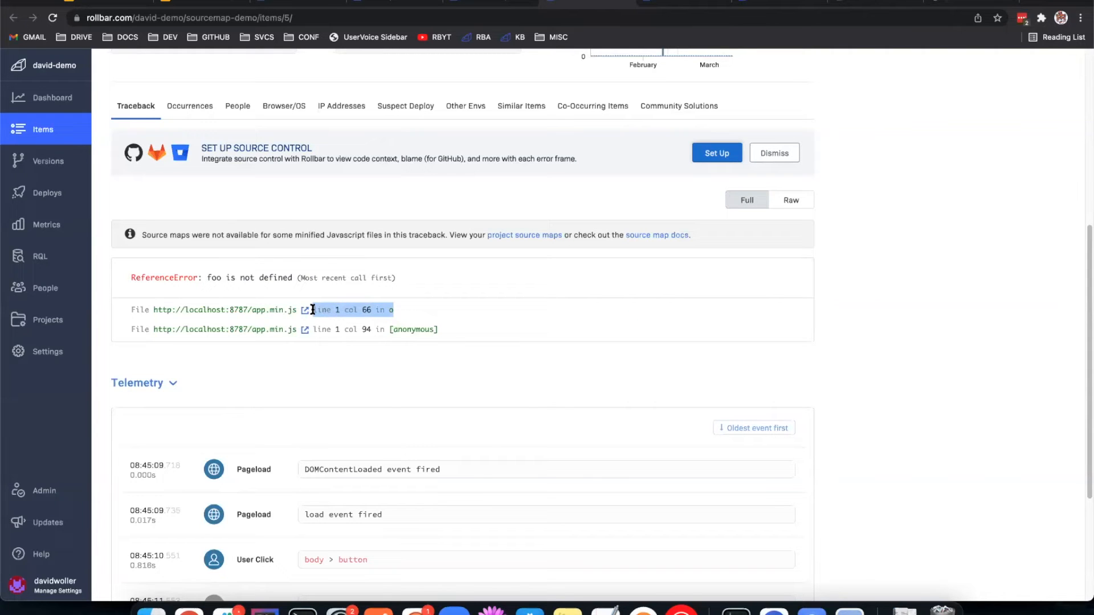
pyautogui.click(397, 313)
# Step: Review the Telemetry events below the traceback and re-check the location details of the first app.min.js frame
pyautogui.scroll(-2, 627, 295)
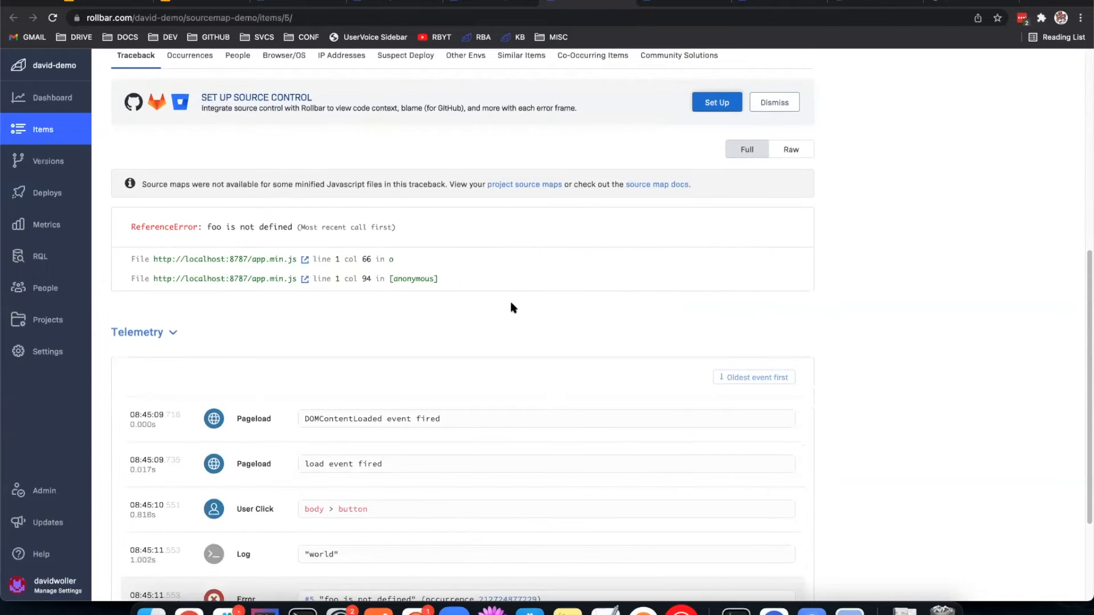
pyautogui.scroll(-3, 516, 279)
pyautogui.scroll(9, 488, 312)
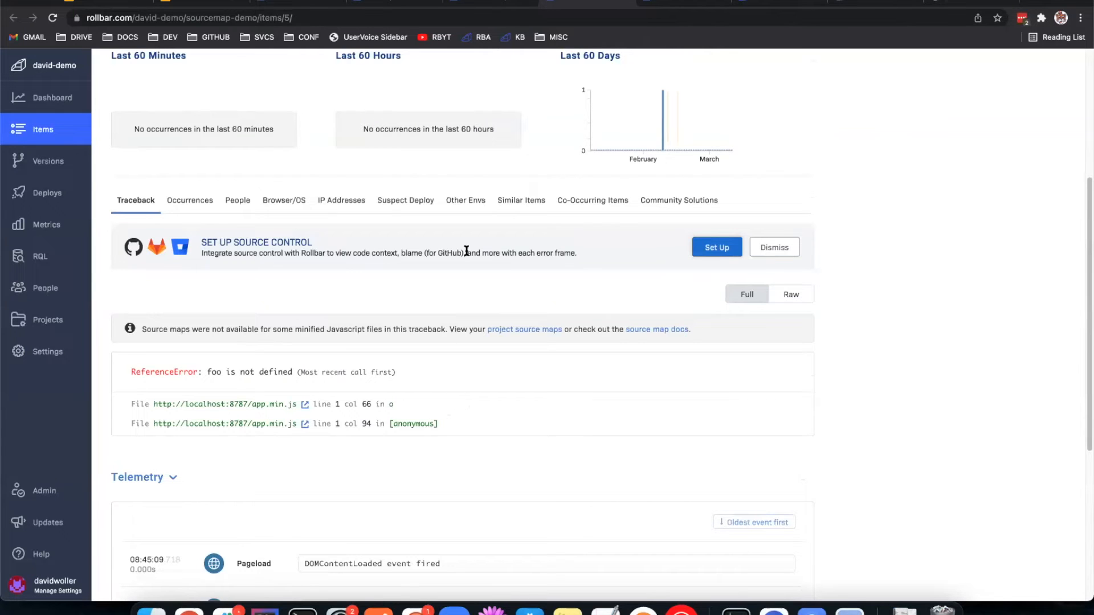
pyautogui.moveTo(309, 405); pyautogui.dragTo(420, 406)
pyautogui.click(420, 408)
pyautogui.scroll(3, 376, 417)
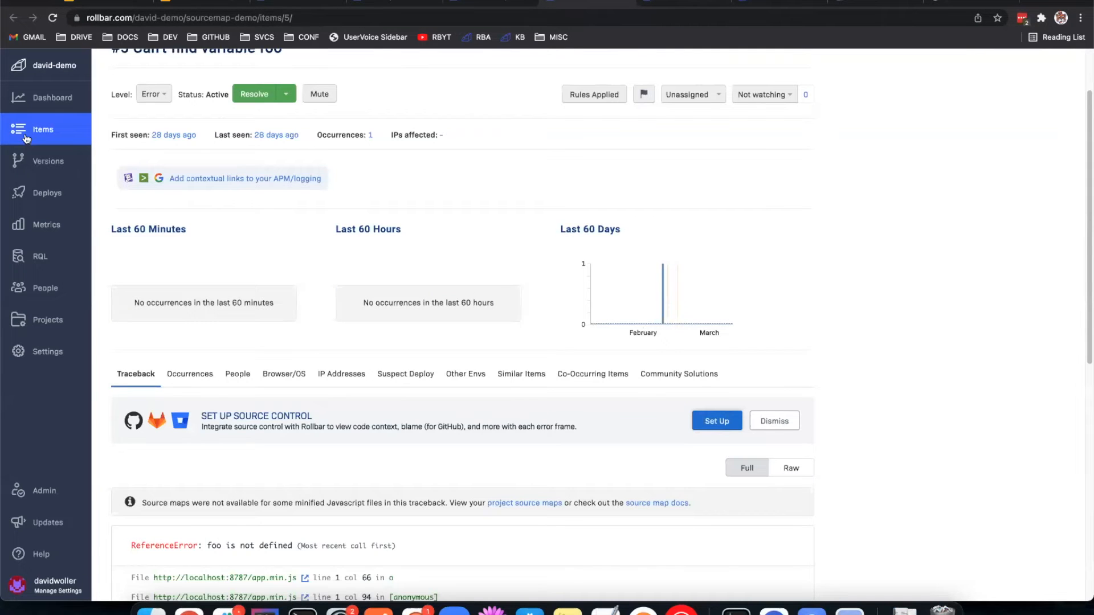
# Step: Compare with the expanded code context in adaptive-alerts item 31's traceback, and return to the sourcemap-demo item
pyautogui.click(655, 7)
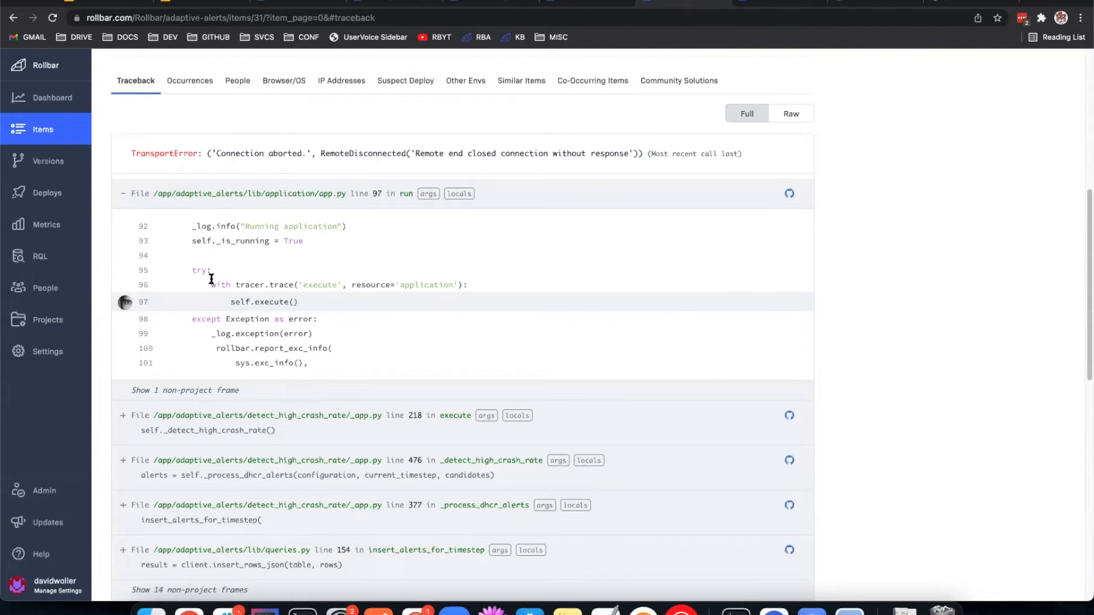
pyautogui.scroll(2, 757, 347)
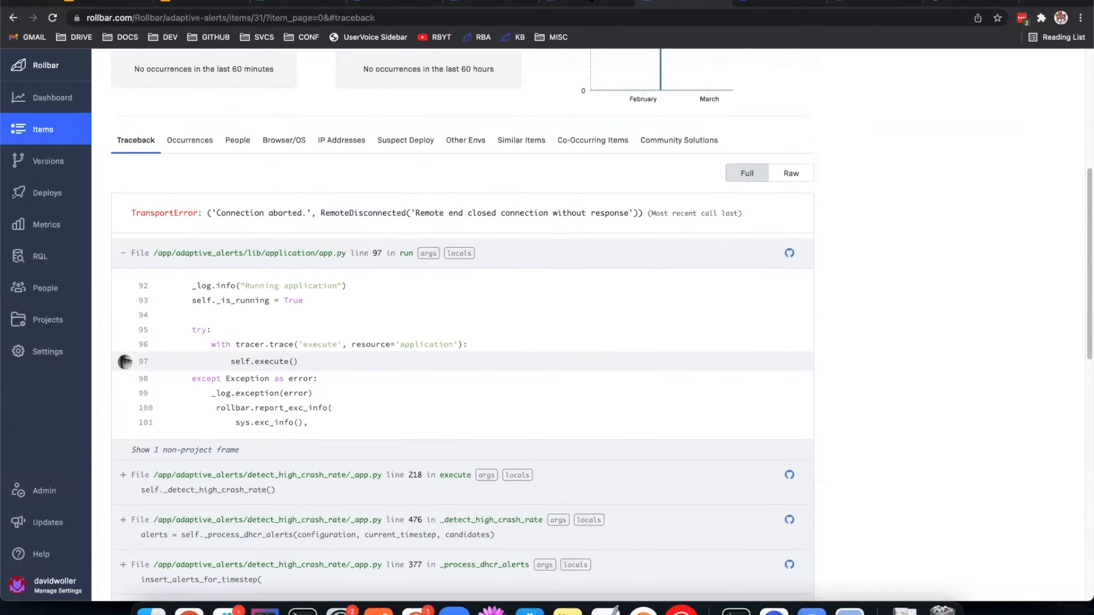
pyautogui.click(589, 5)
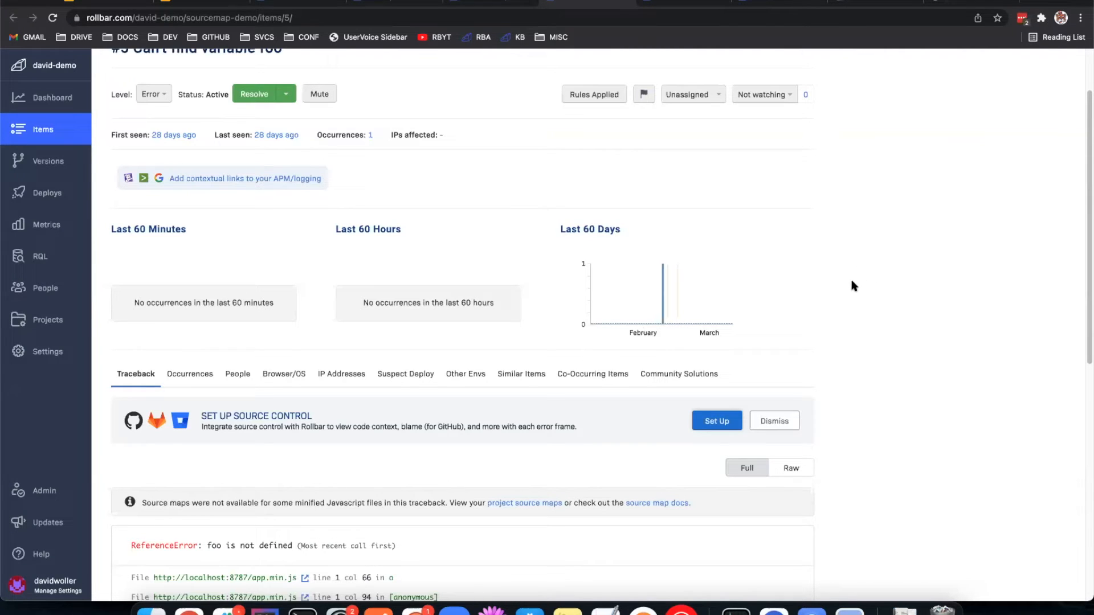
pyautogui.scroll(2, 850, 281)
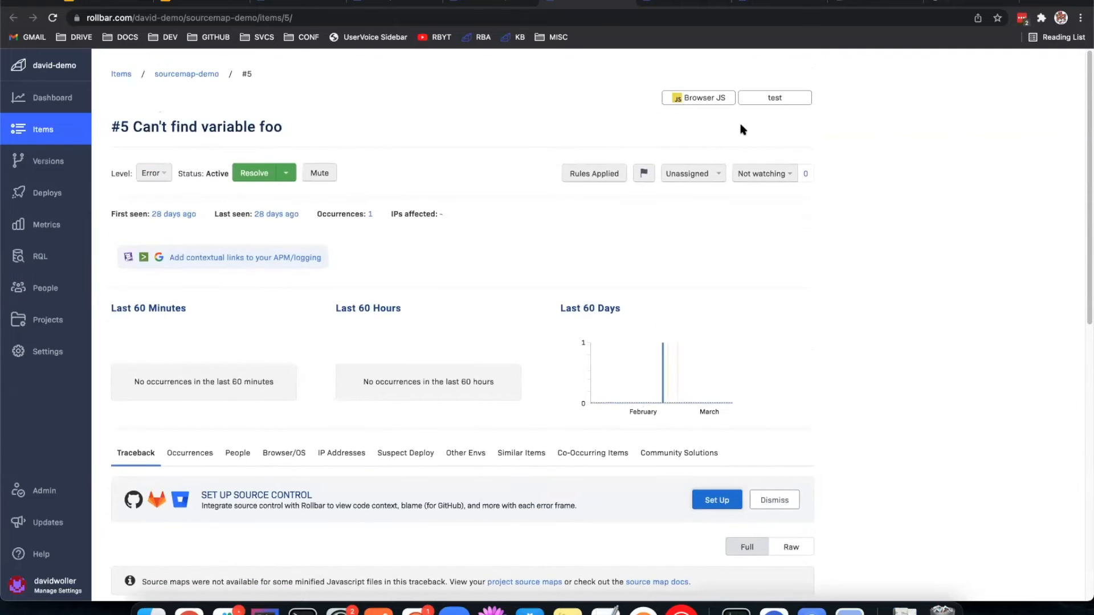
# Step: Close the sourcemap-demo item's page and review the project frames in adaptive-alerts item 31's TransportError traceback
pyautogui.click(630, 3)
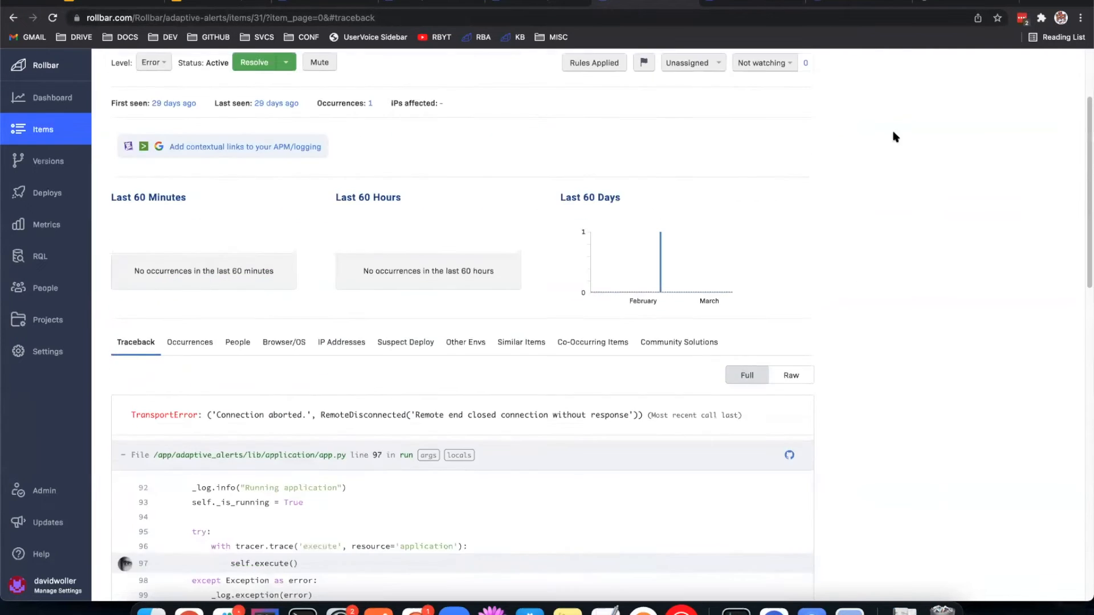
pyautogui.scroll(3, 856, 128)
pyautogui.scroll(-4, 785, 223)
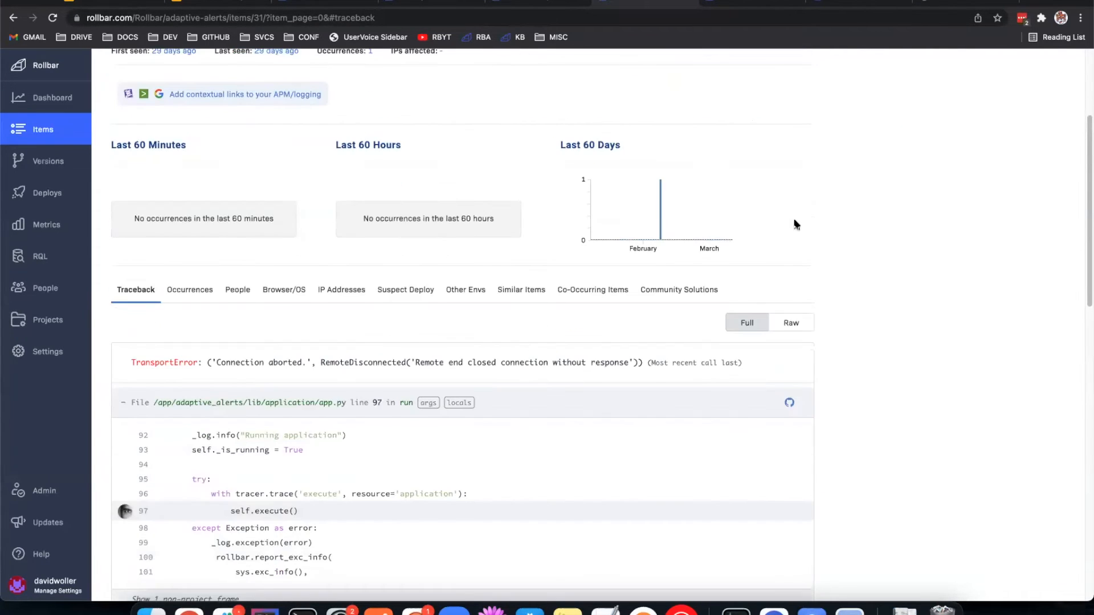
pyautogui.scroll(-4, 794, 223)
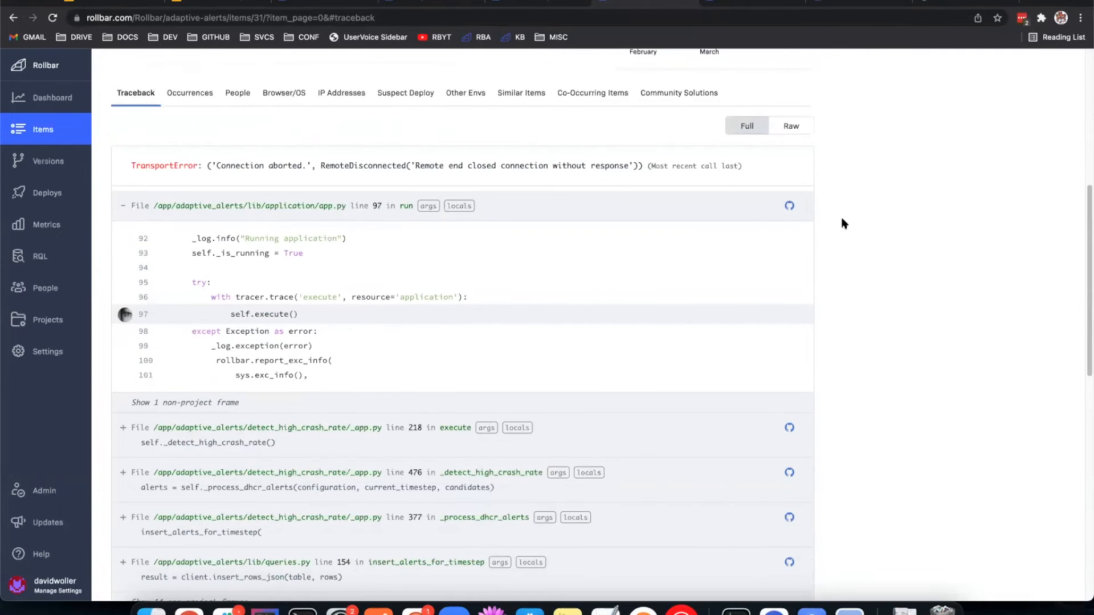
pyautogui.scroll(-1, 844, 223)
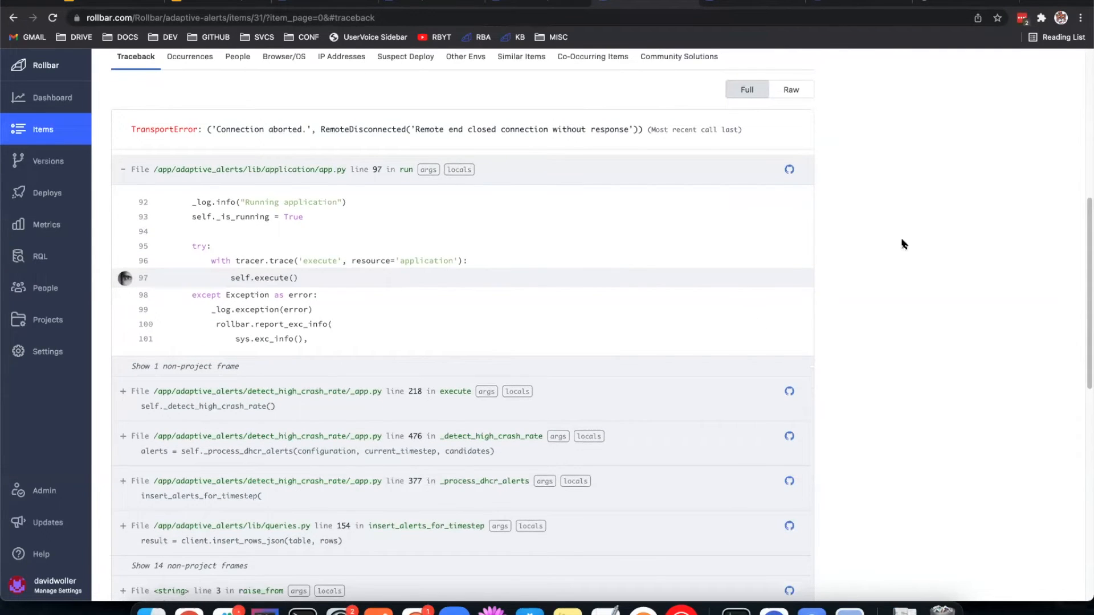
pyautogui.scroll(-1, 740, 205)
pyautogui.scroll(-1, 798, 148)
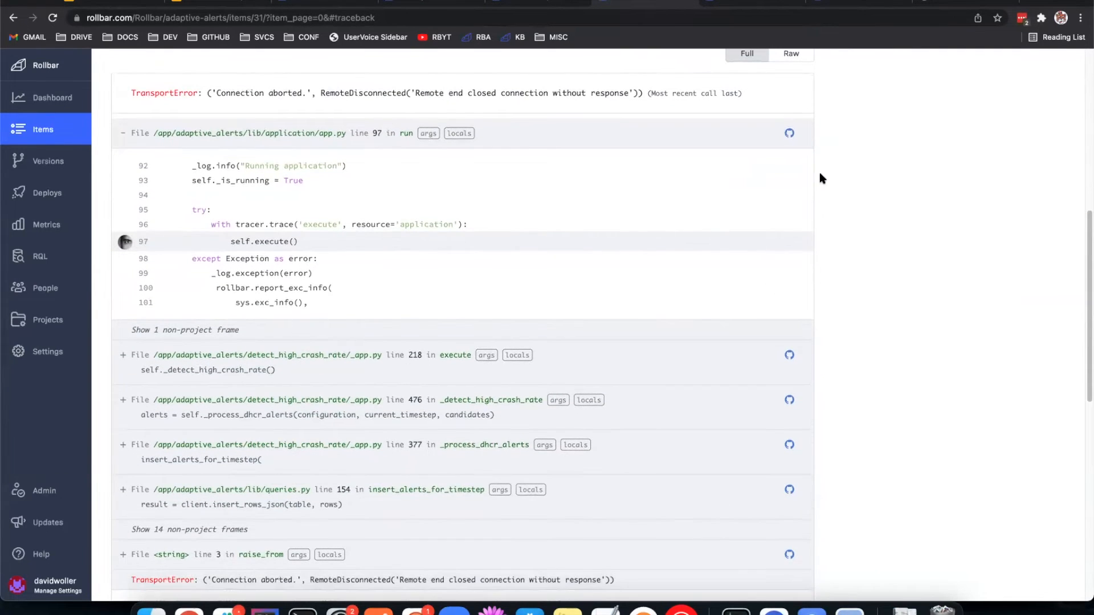
pyautogui.scroll(-1, 820, 177)
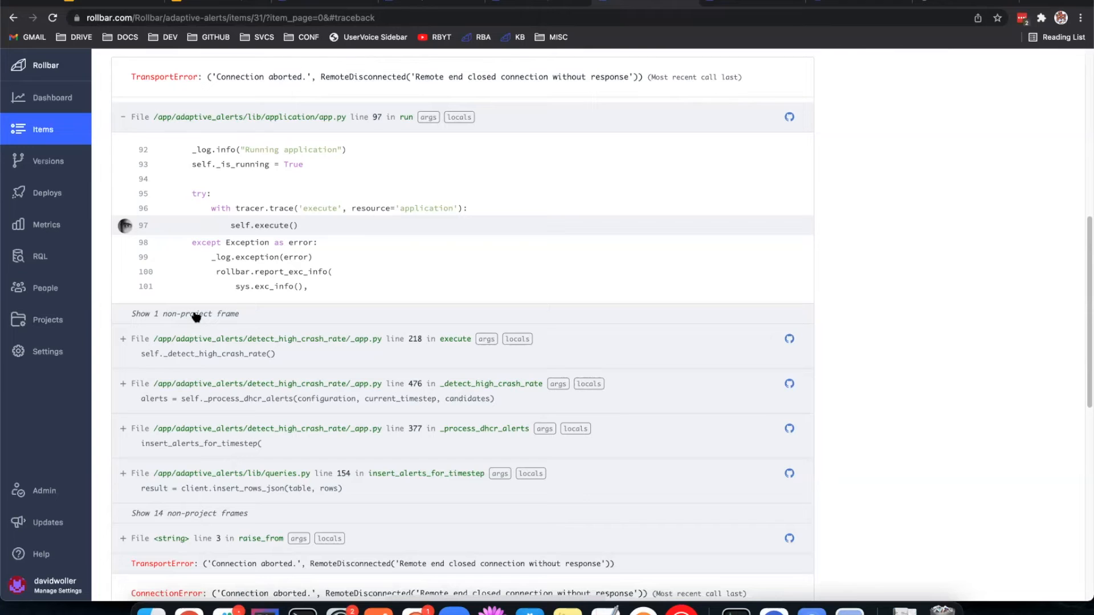
# Step: Expand the single non-project frame below the app.py run frame to inspect it, and collapse it again
pyautogui.click(227, 313)
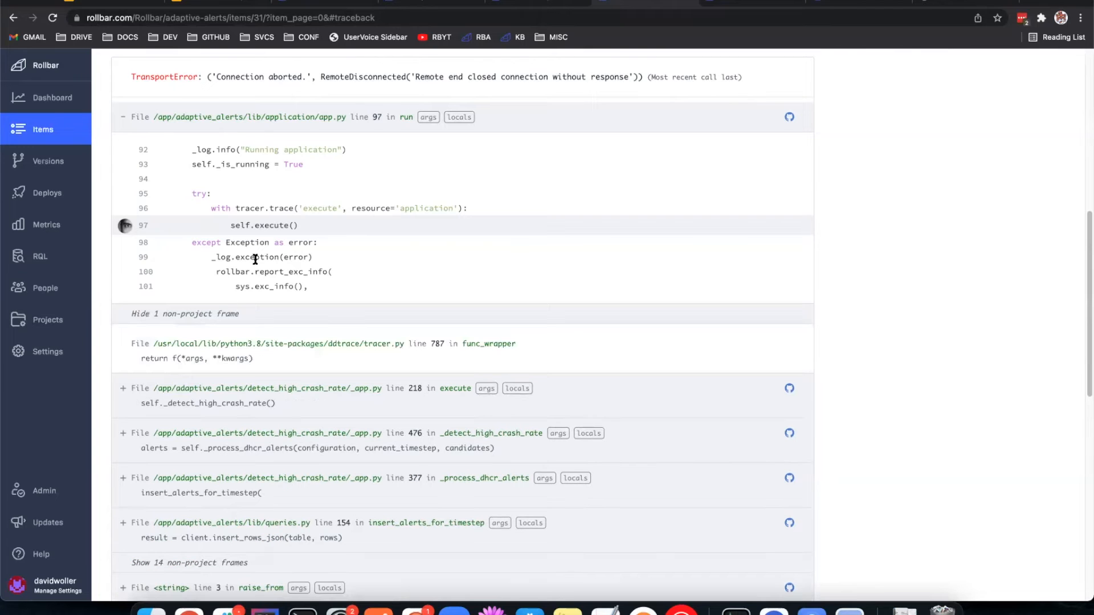
pyautogui.click(228, 314)
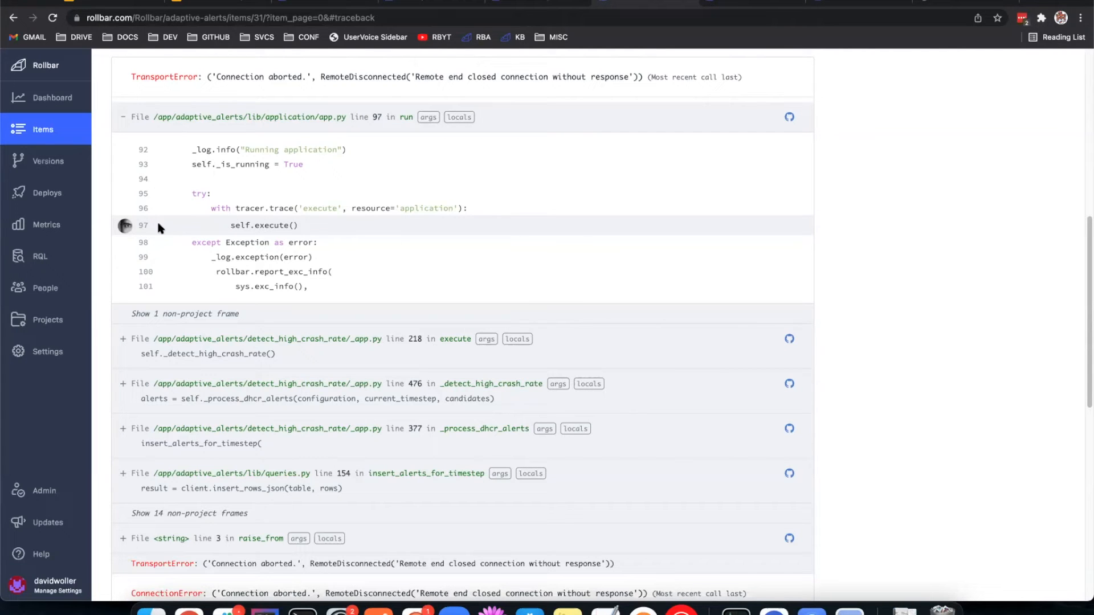
pyautogui.moveTo(170, 225)
pyautogui.scroll(-5, 287, 313)
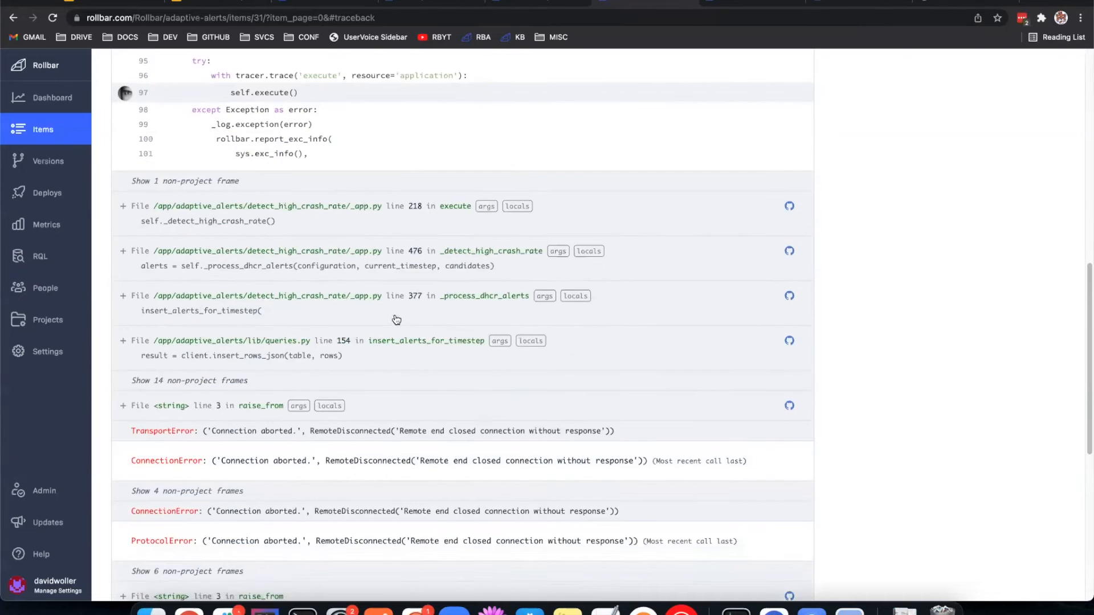
# Step: Expand the 14 non-project frames, inspect the google/cloud/bigquery path in the first one, and collapse the group
pyautogui.click(236, 245)
pyautogui.scroll(-2, 293, 269)
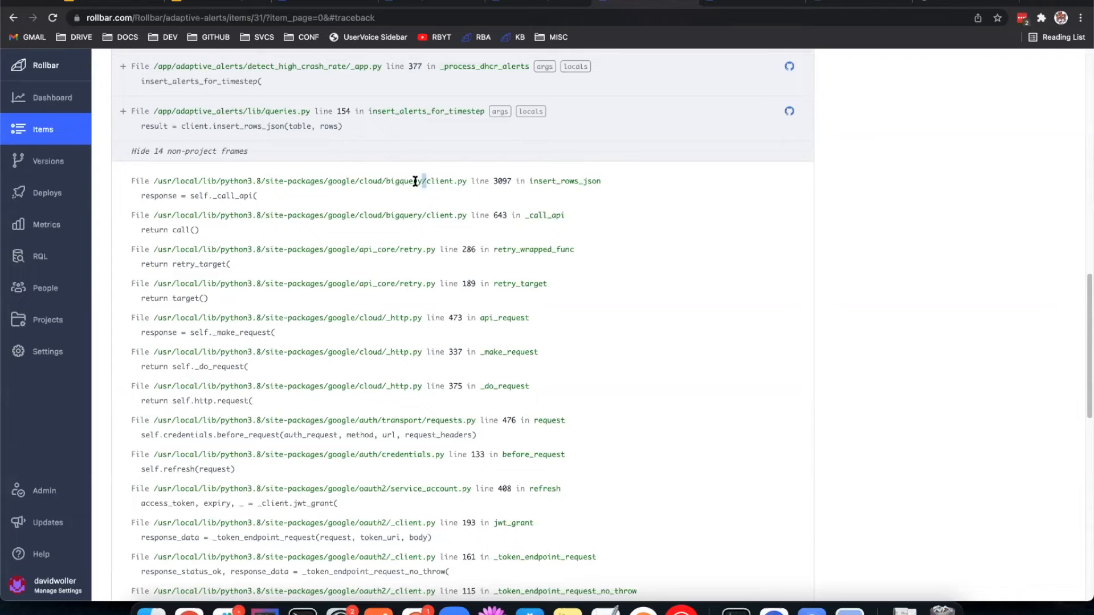
pyautogui.moveTo(425, 181); pyautogui.dragTo(325, 179)
pyautogui.click(550, 362)
pyautogui.click(322, 174)
pyautogui.scroll(3, 421, 307)
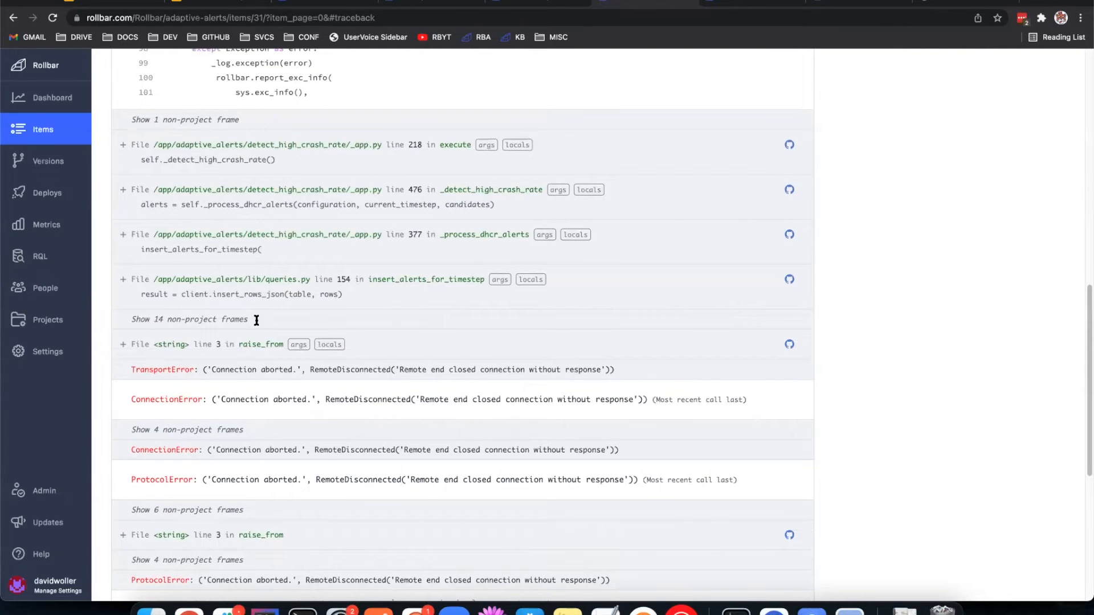
pyautogui.click(249, 320)
pyautogui.click(305, 319)
# Step: Switch to the item's occurrence page and examine the server.root value listed above the Raw JSON
pyautogui.scroll(-2, 479, 316)
pyautogui.scroll(6, 415, 313)
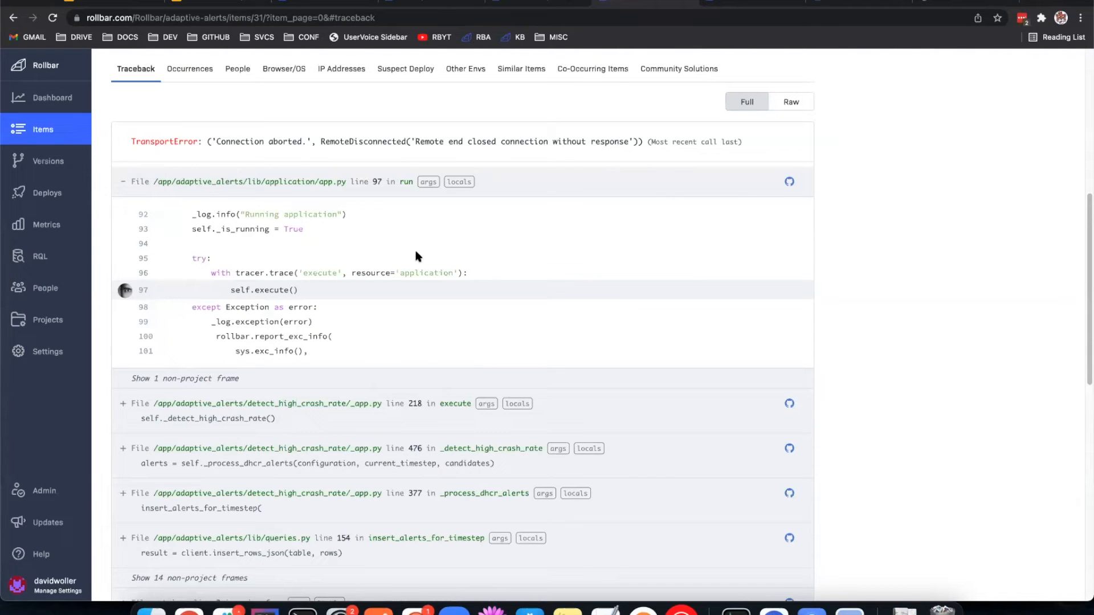
pyautogui.click(745, 2)
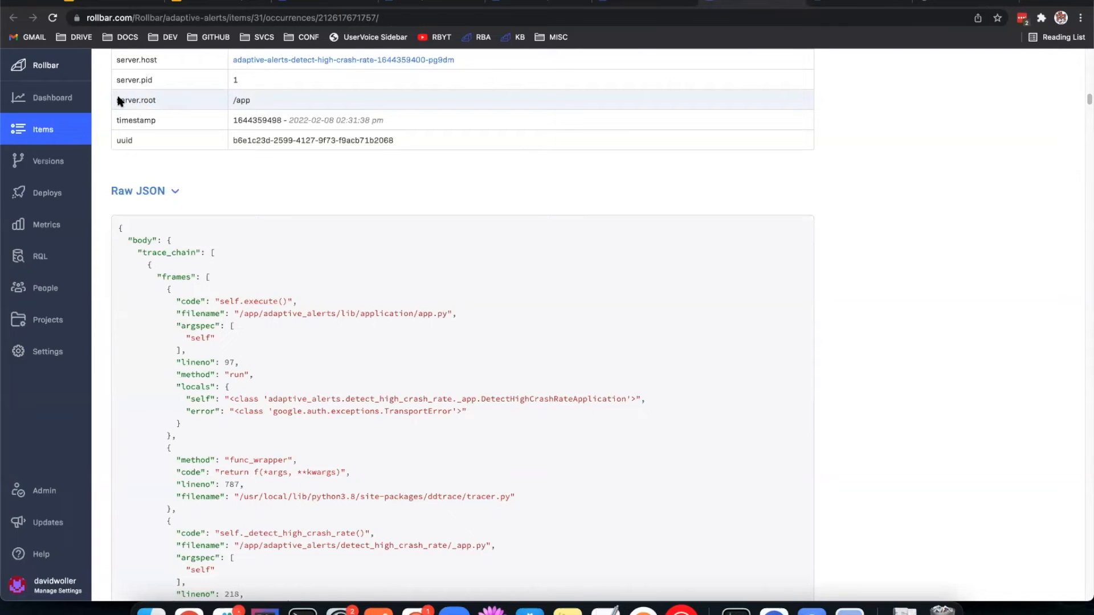
pyautogui.moveTo(231, 103); pyautogui.dragTo(270, 103)
pyautogui.click(250, 104)
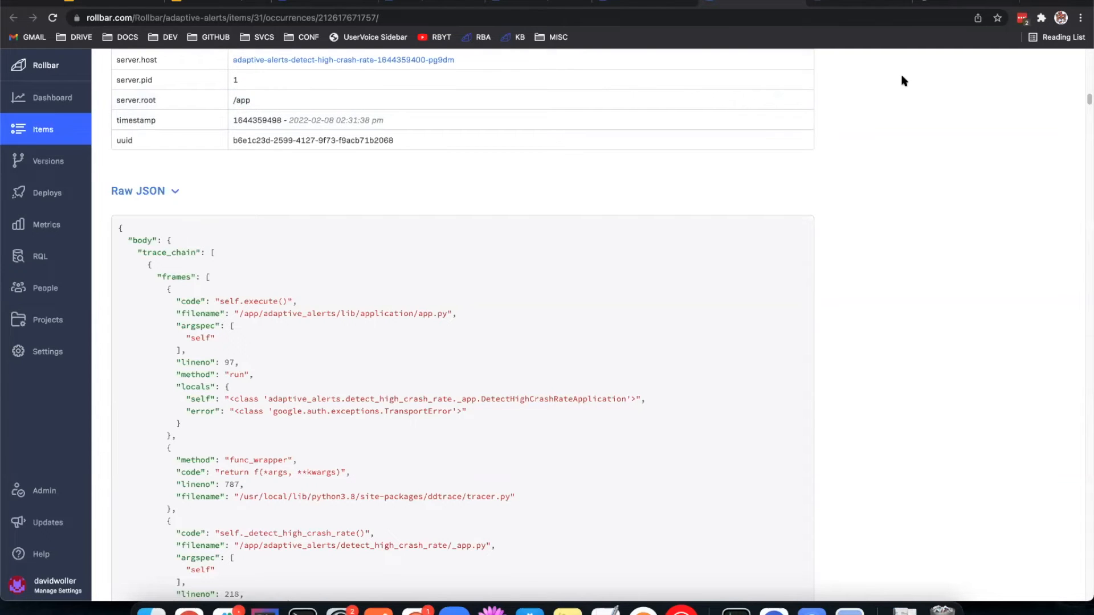
# Step: Return to item 31's traceback and expand the 14 non-project frames to compare their file paths with the project frames
pyautogui.click(661, 2)
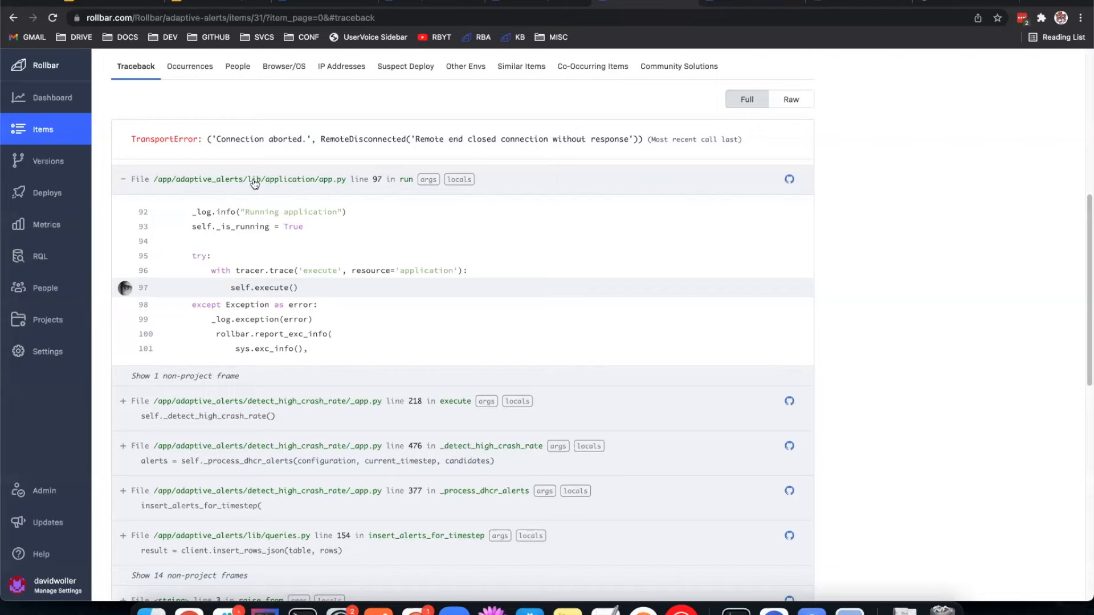
pyautogui.scroll(-4, 175, 366)
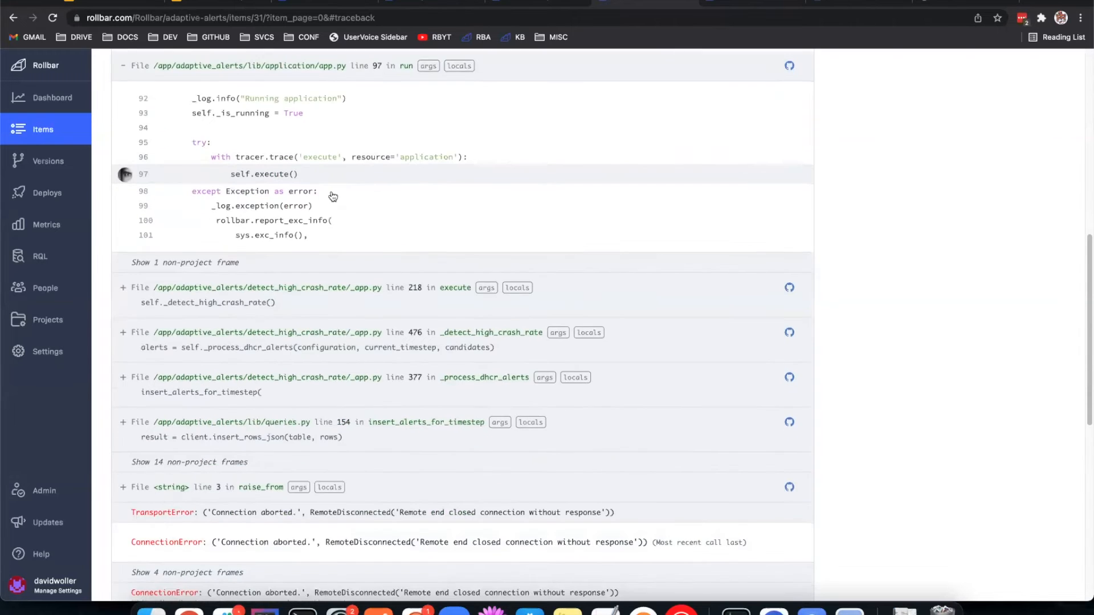
pyautogui.click(176, 351)
pyautogui.scroll(-1, 175, 323)
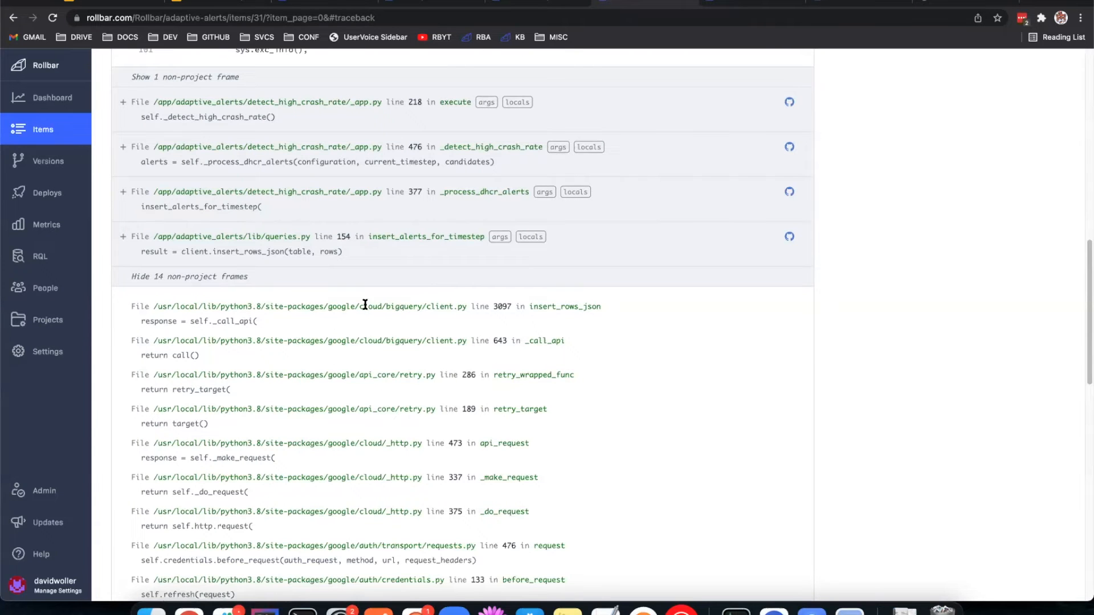
pyautogui.scroll(-1, 365, 304)
pyautogui.scroll(1, 413, 336)
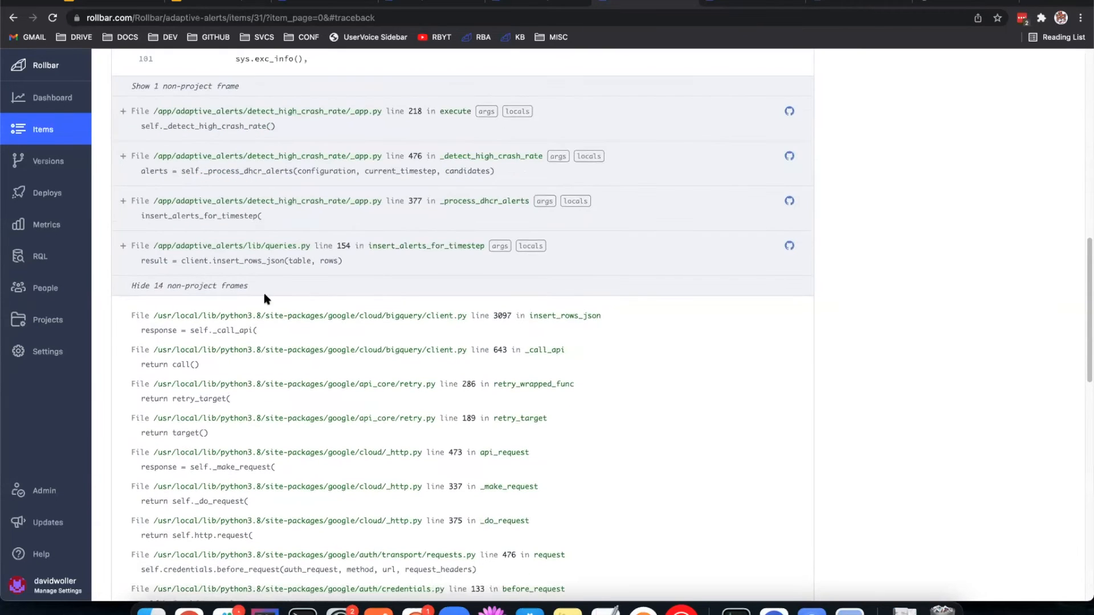
# Step: Close the adaptive-alerts item and occurrence pages and bring up the js-demo project's Custom Fingerprinting settings
pyautogui.click(692, 2)
pyautogui.scroll(10, 644, 205)
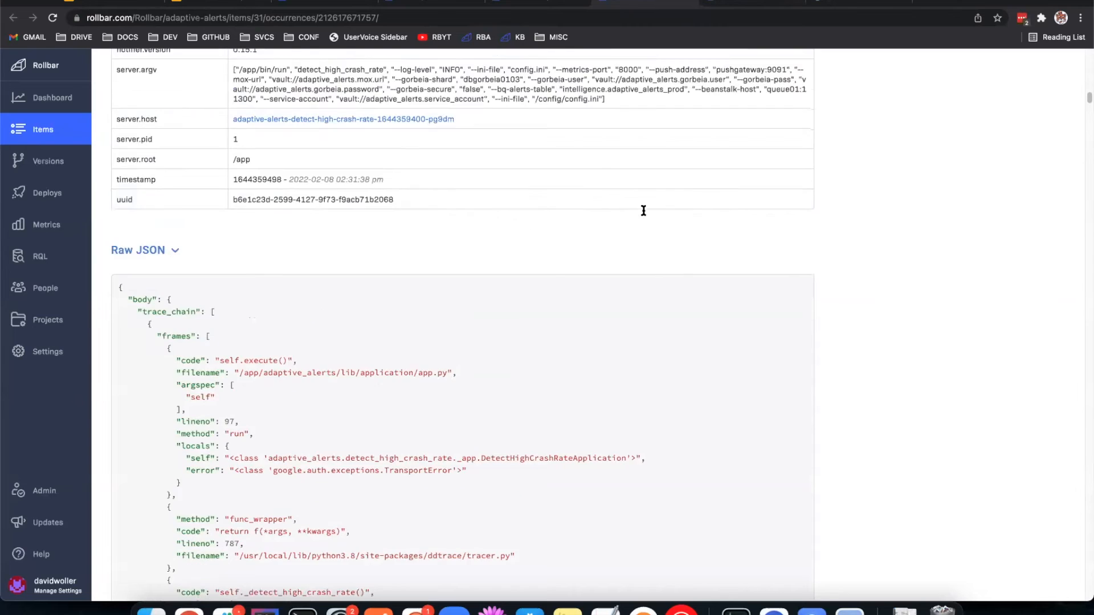
pyautogui.scroll(10, 661, 199)
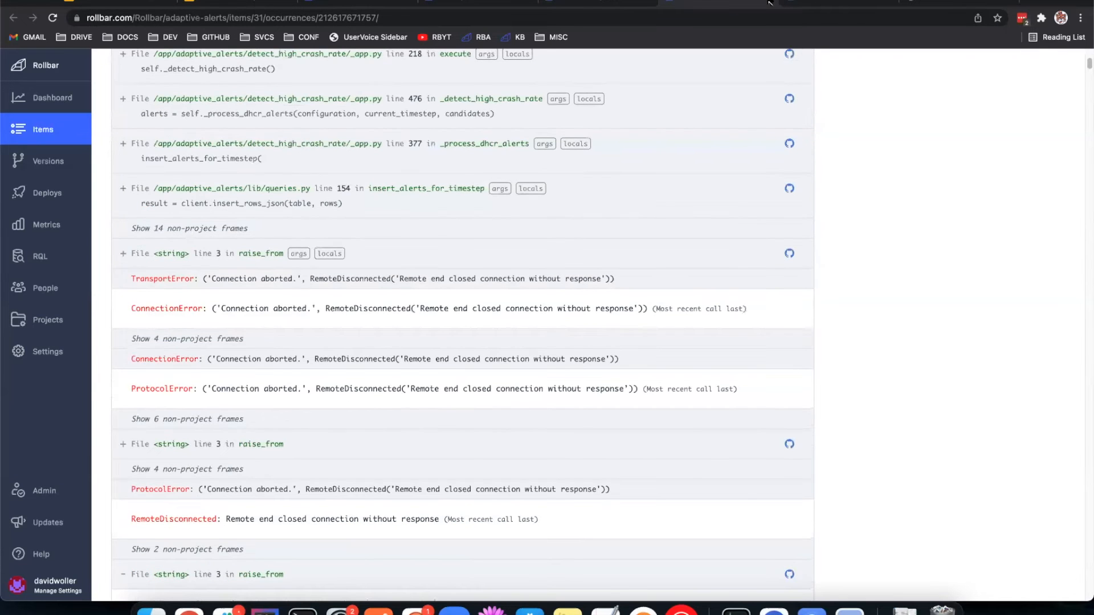
pyautogui.click(758, 3)
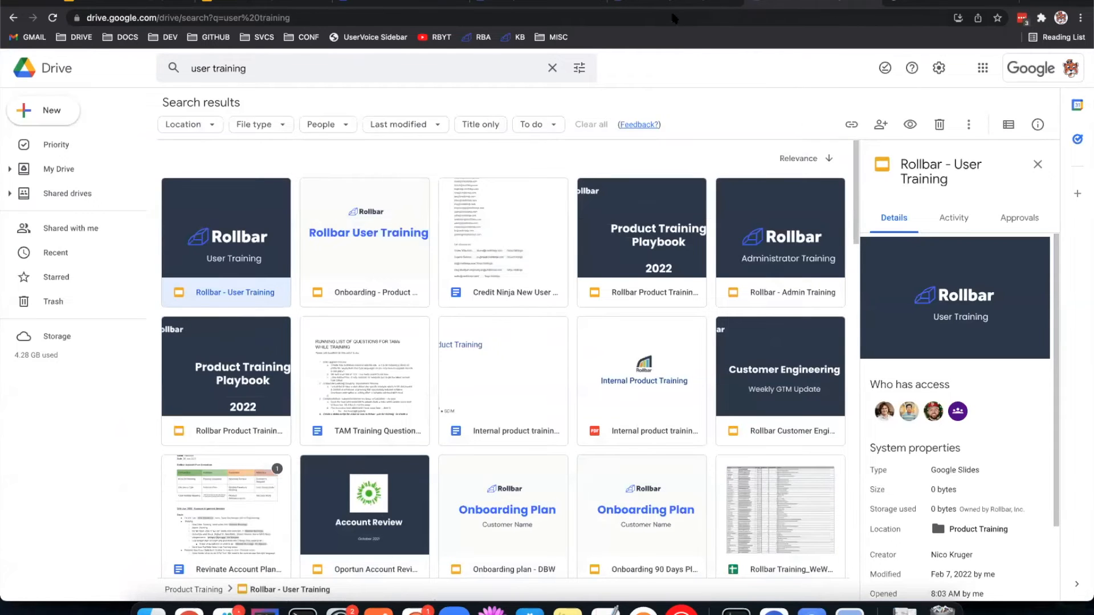
pyautogui.click(610, 2)
pyautogui.scroll(10, 569, 120)
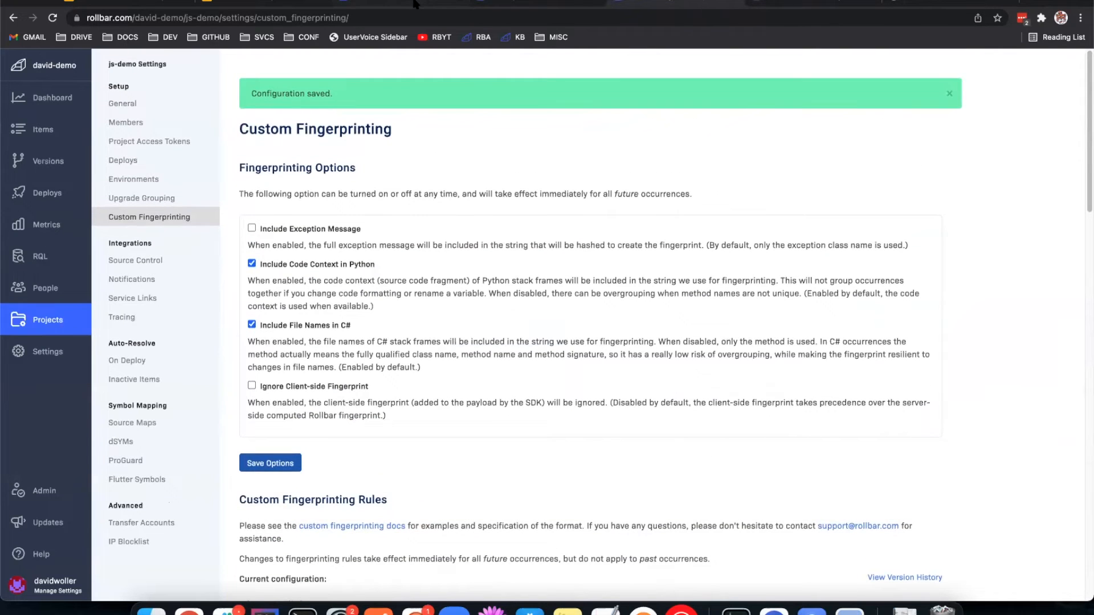
# Step: Open the two "Can't find variable webinar" items, #105 and #104, and compare the top frames of their tracebacks
pyautogui.click(415, 3)
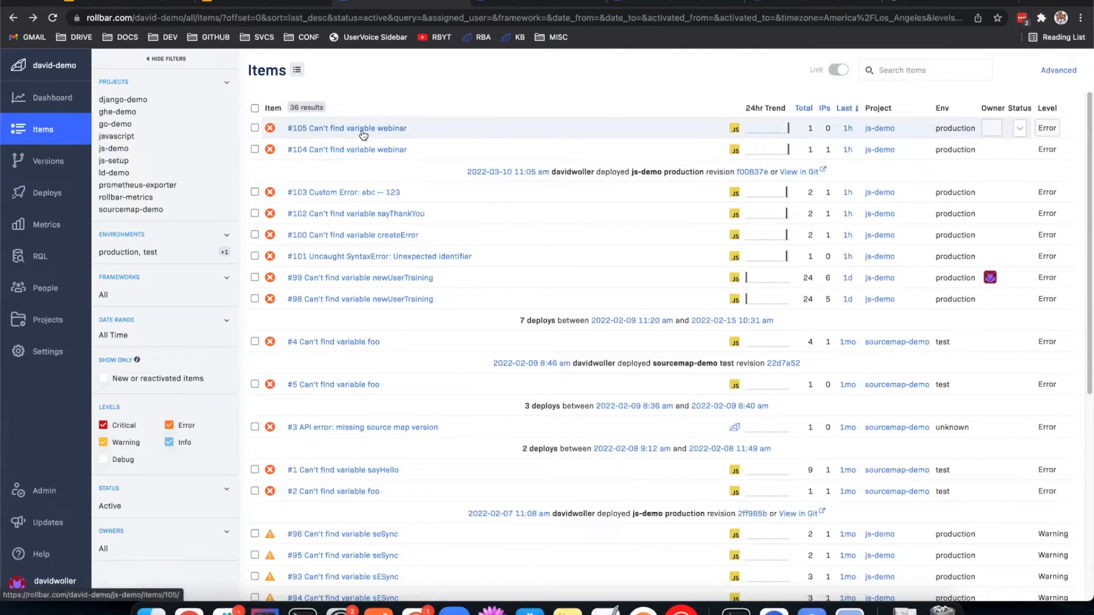
pyautogui.click(473, 128)
pyautogui.scroll(-7, 469, 80)
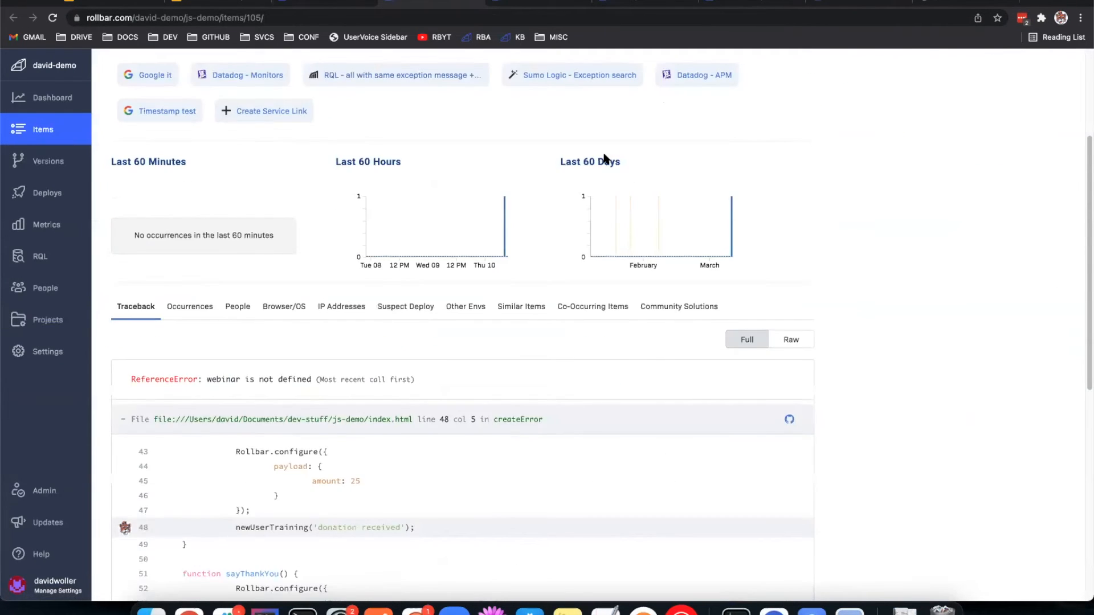
pyautogui.click(536, 3)
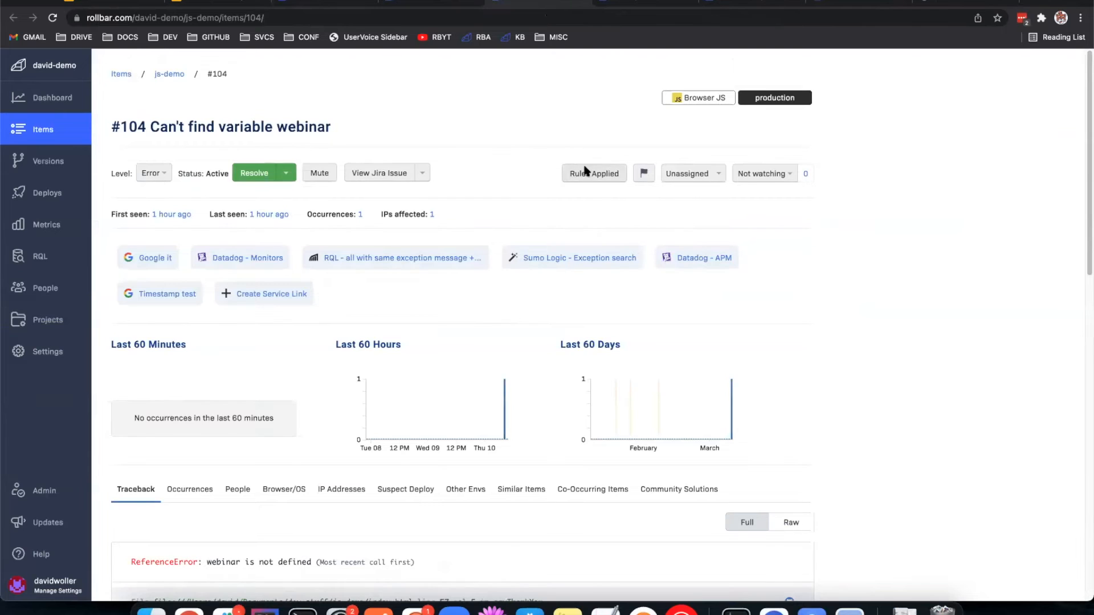
pyautogui.scroll(-4, 518, 321)
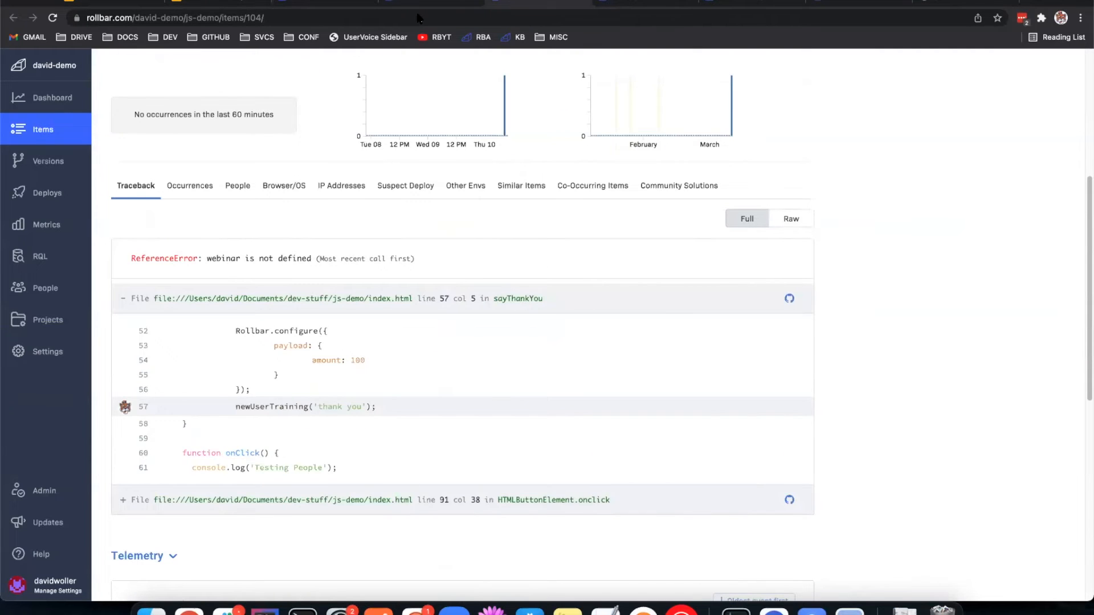
pyautogui.click(524, 6)
pyautogui.scroll(-2, 519, 114)
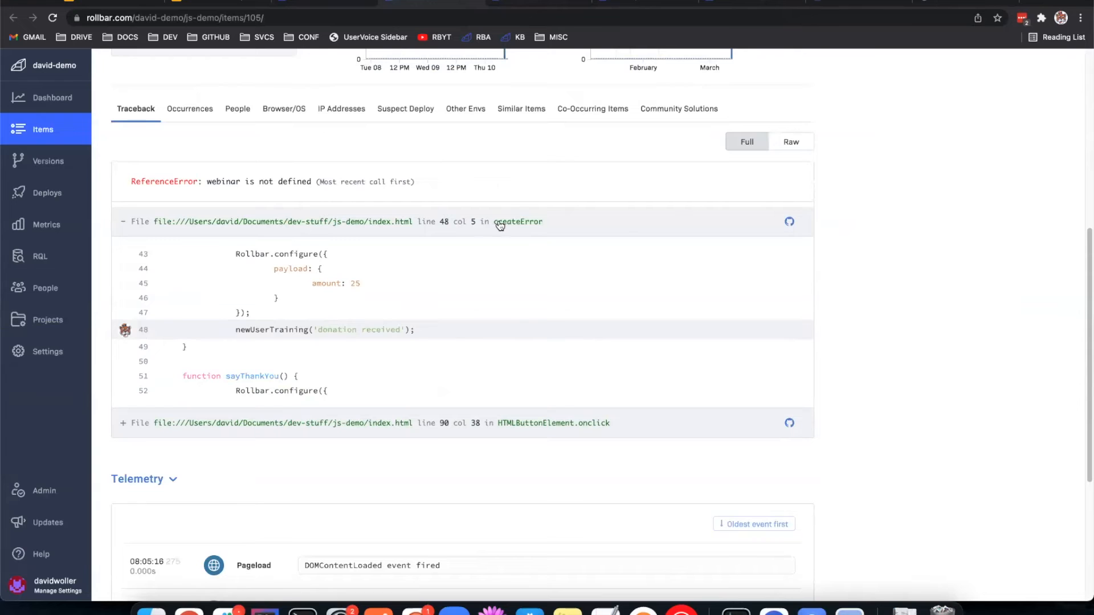
pyautogui.click(528, 2)
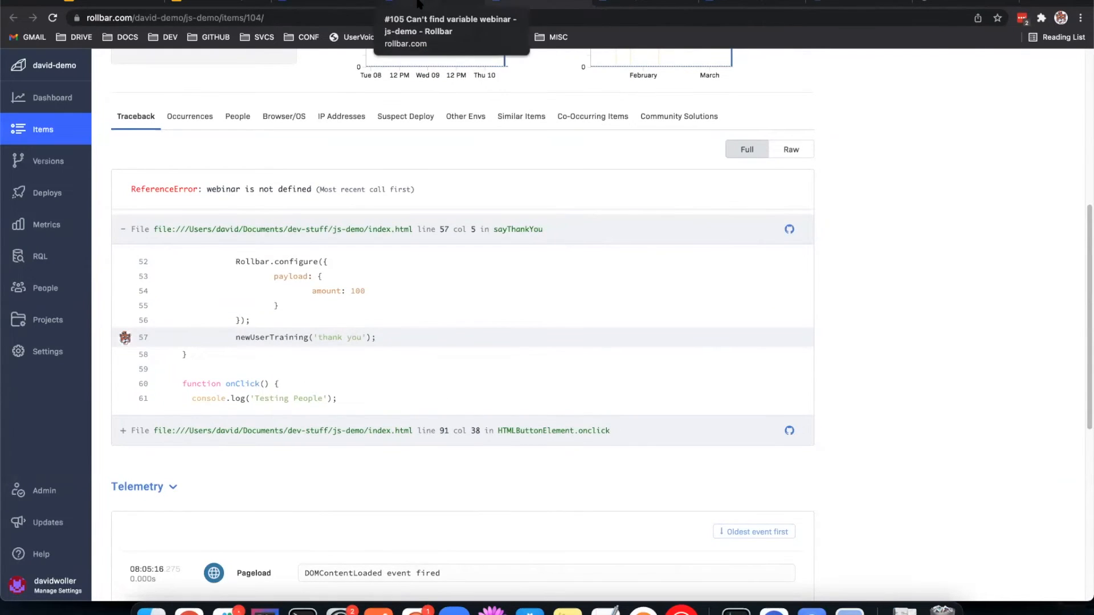
pyautogui.click(464, 4)
pyautogui.click(483, 2)
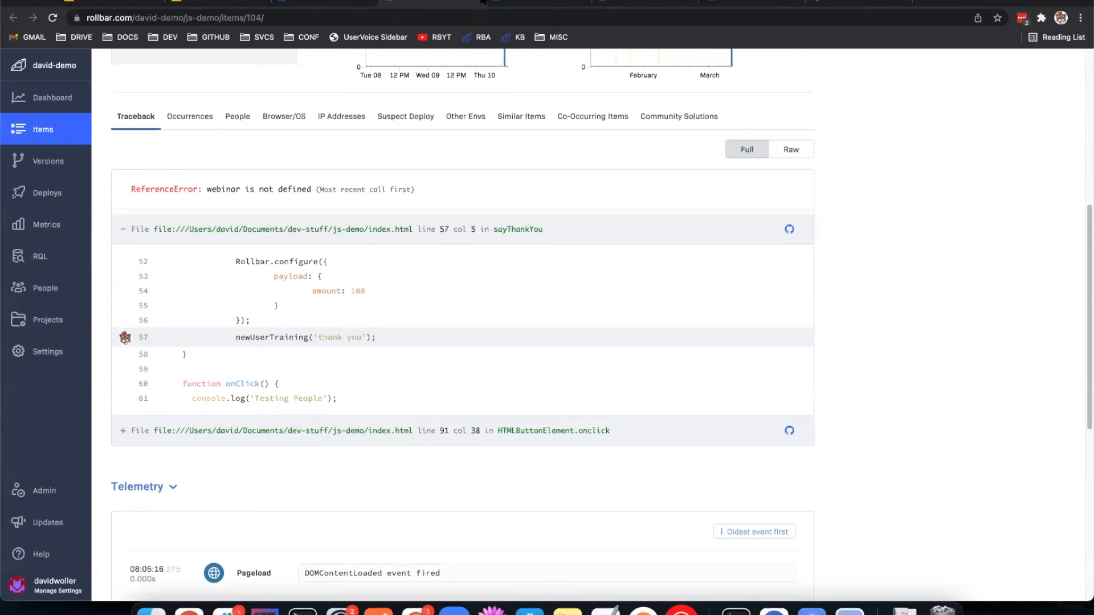
# Step: Merge items #105 and #104 into a new group titled "Can't find variable webinar" with level Error and status Active
pyautogui.click(369, 3)
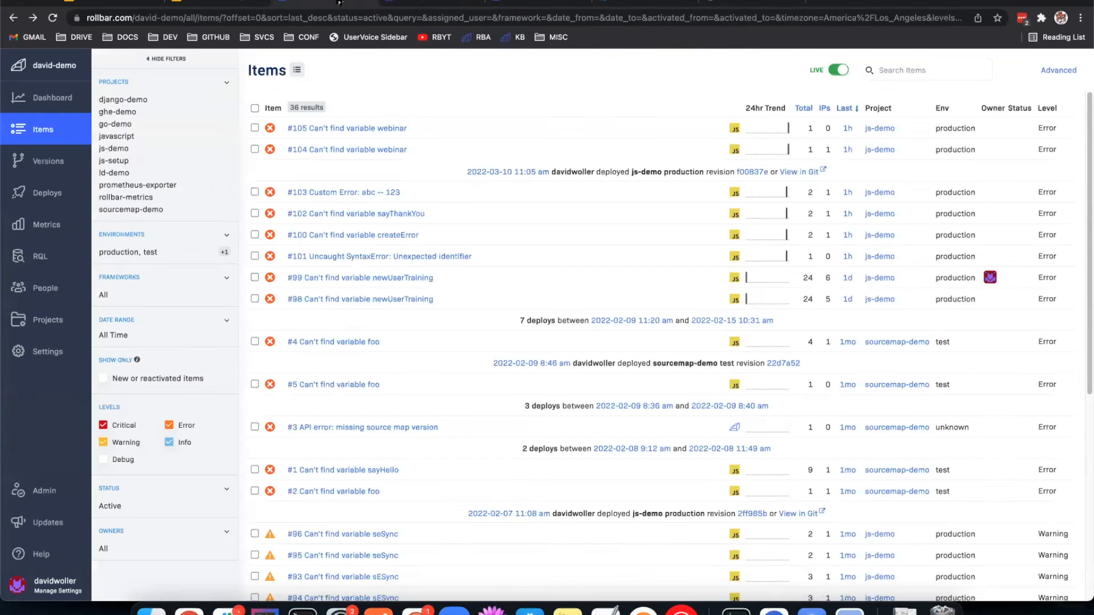
pyautogui.click(254, 129)
pyautogui.click(255, 150)
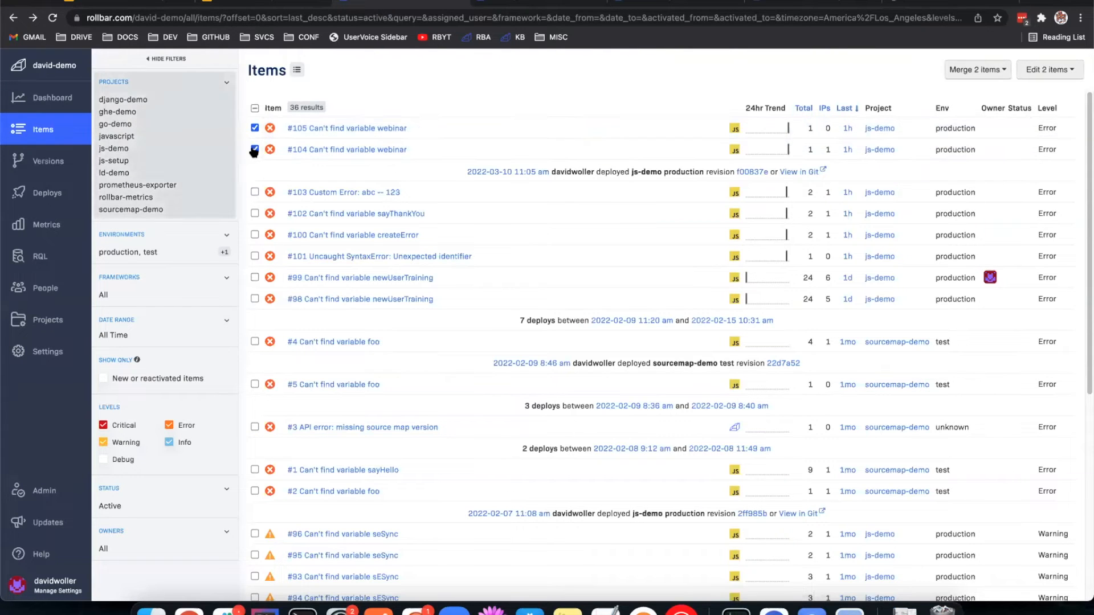
pyautogui.click(964, 72)
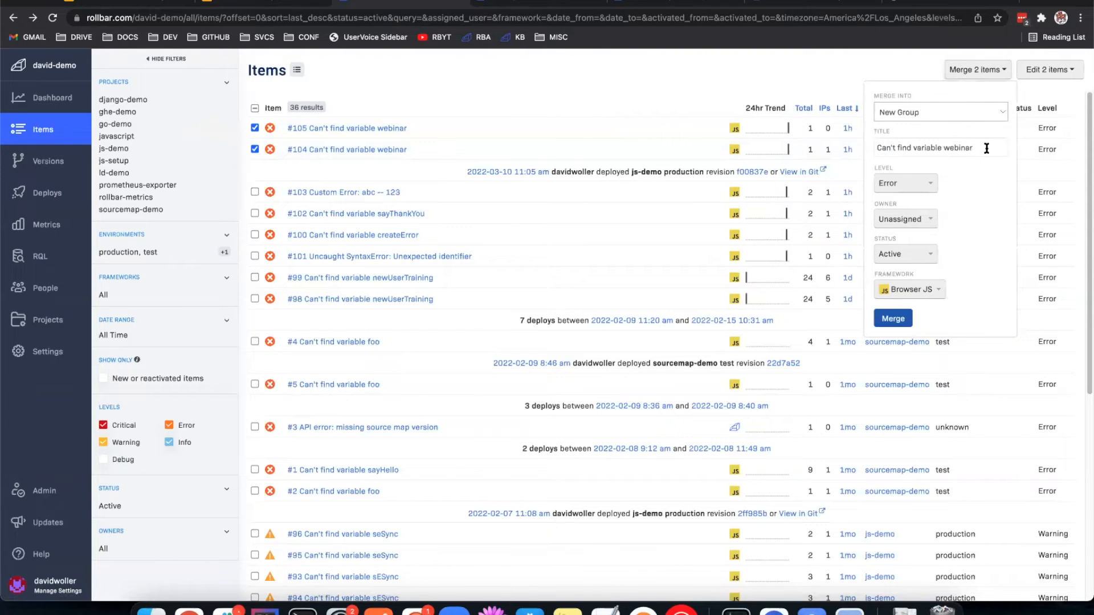
pyautogui.click(898, 323)
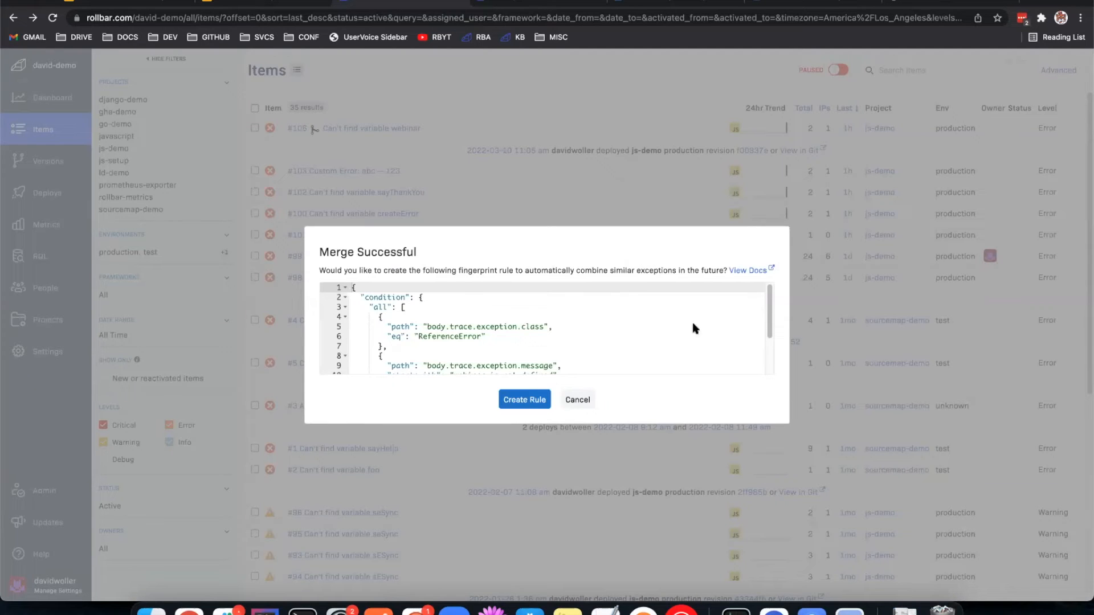
# Step: Review the suggested fingerprint rule for the merged items through its last line and dismiss it without creating the rule
pyautogui.scroll(-3, 527, 309)
pyautogui.scroll(3, 514, 355)
pyautogui.moveTo(767, 302); pyautogui.dragTo(698, 345)
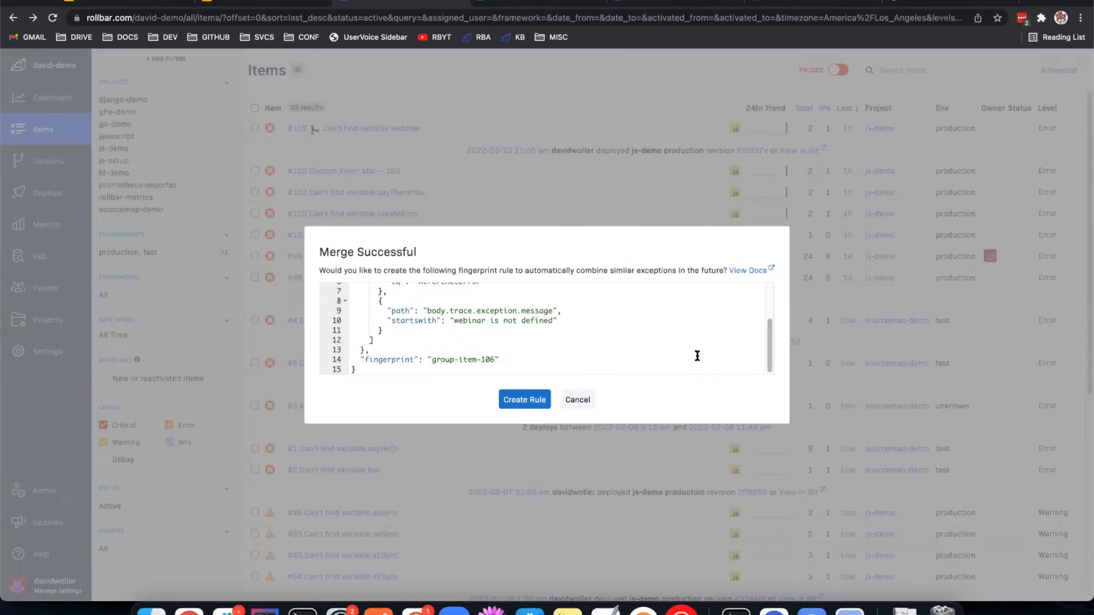
pyautogui.click(572, 401)
# Step: Open the merged "Can't find variable webinar" group item, select its member items and unmerge all of them
pyautogui.click(380, 131)
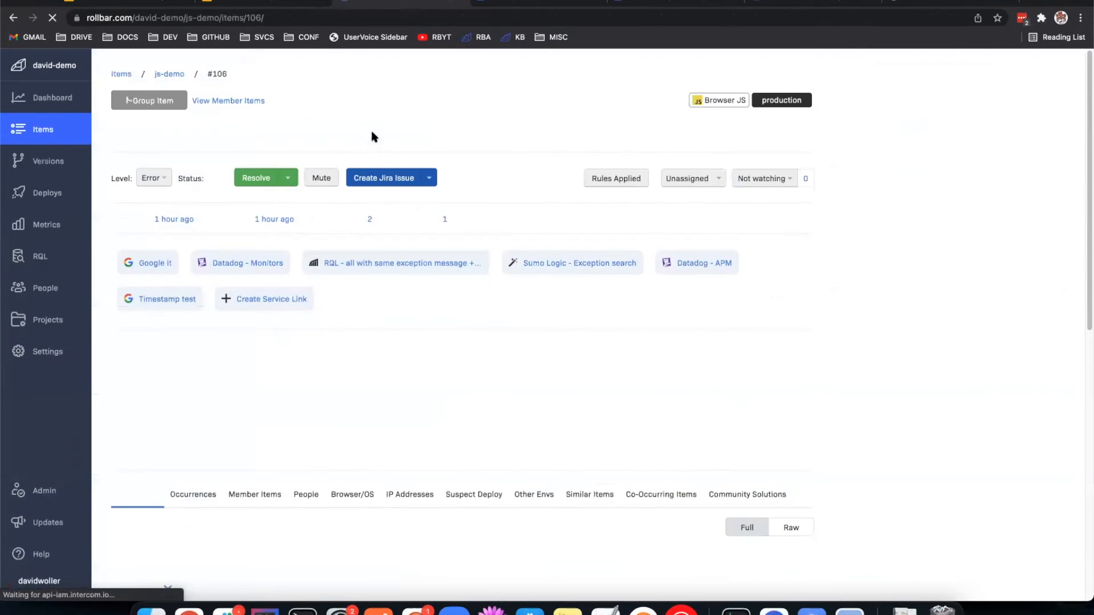
pyautogui.scroll(-3, 364, 302)
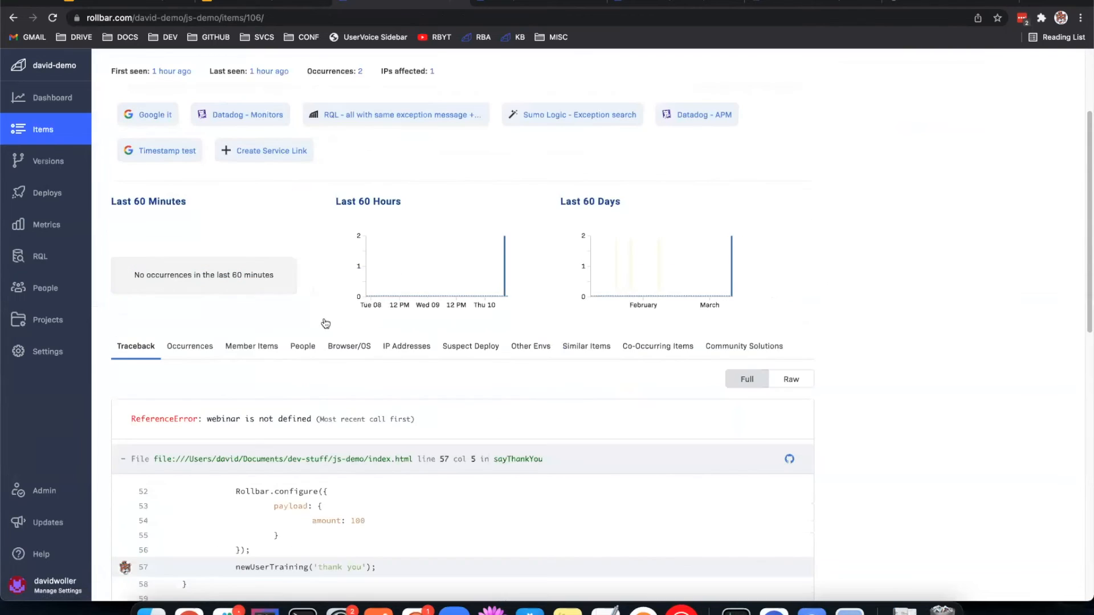
pyautogui.click(235, 344)
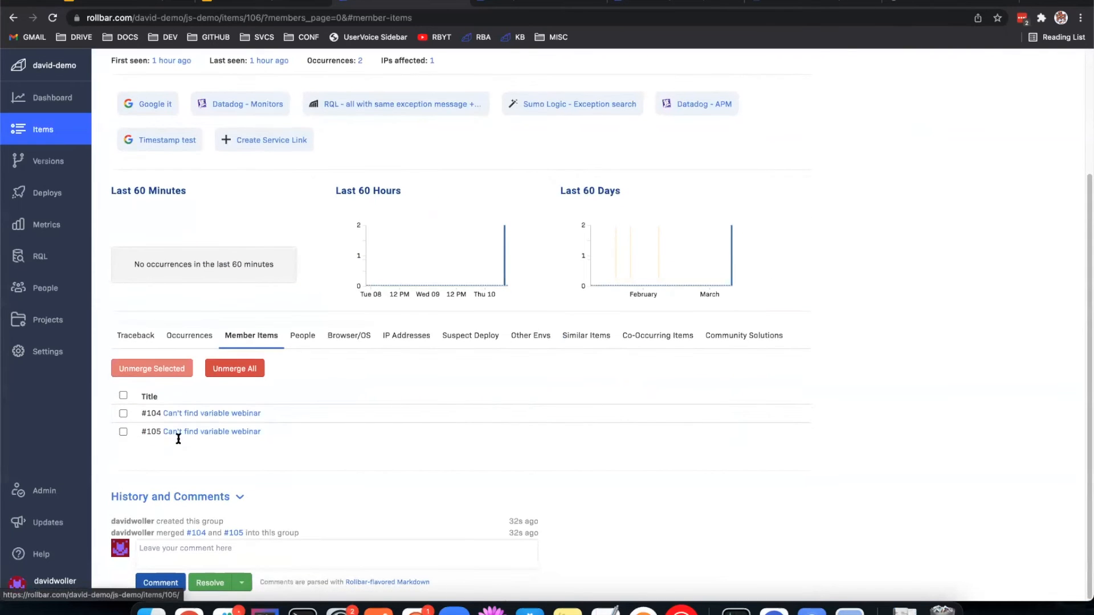
pyautogui.click(123, 396)
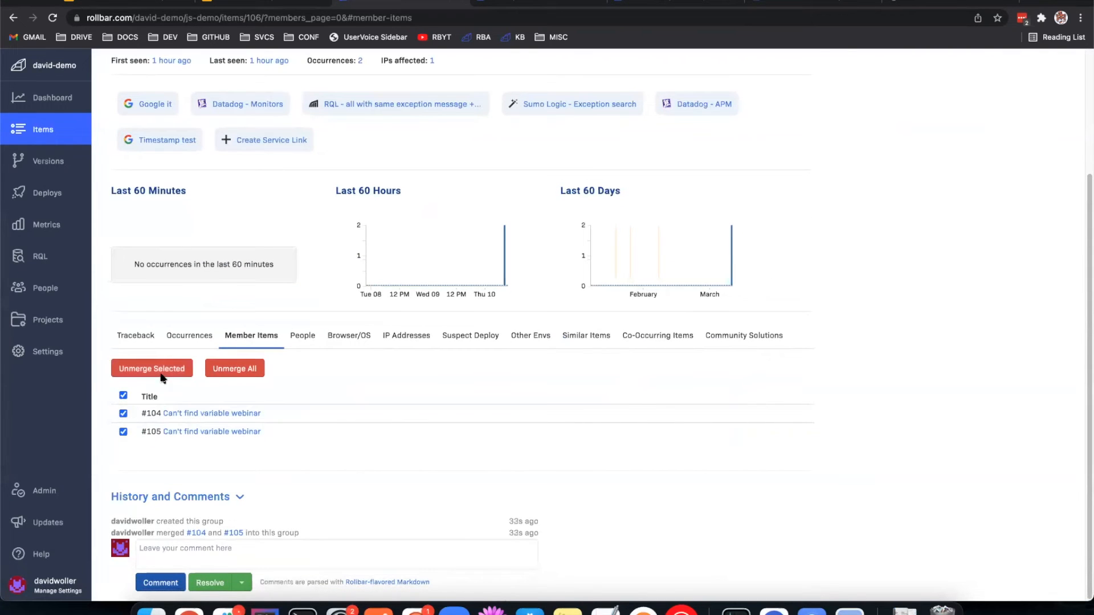
pyautogui.click(240, 368)
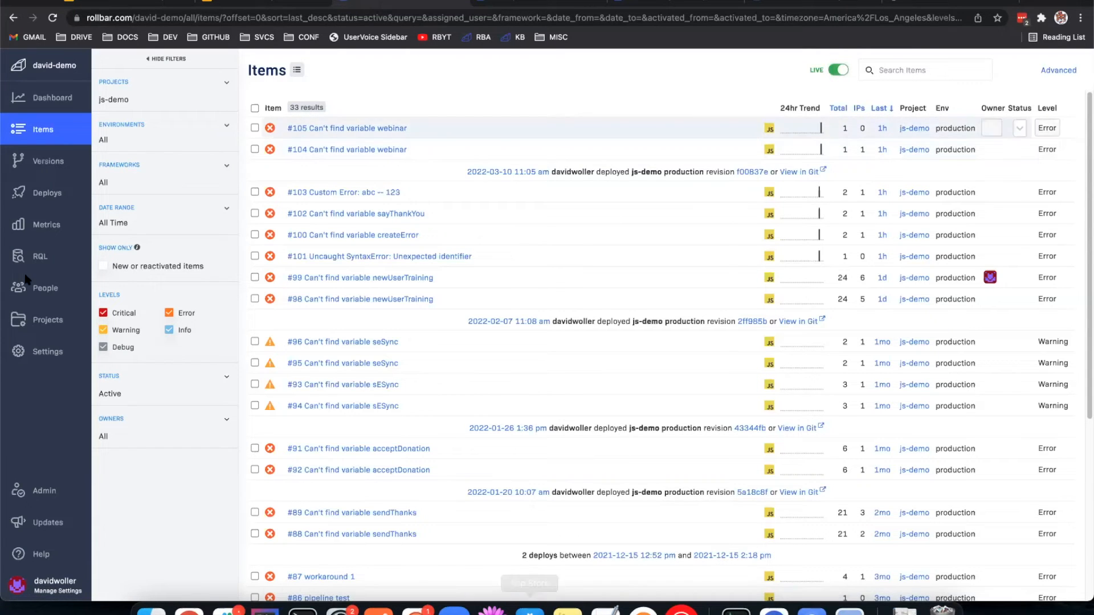
# Step: Open the js-demo project's Custom Fingerprinting settings and bring up the current rule configuration
pyautogui.click(48, 320)
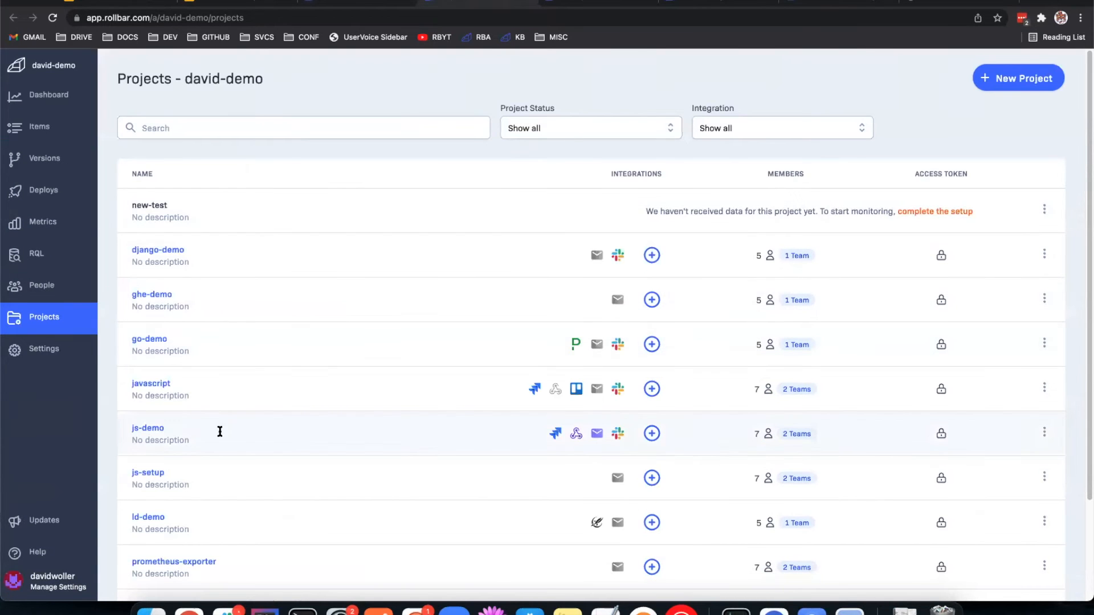
pyautogui.click(151, 429)
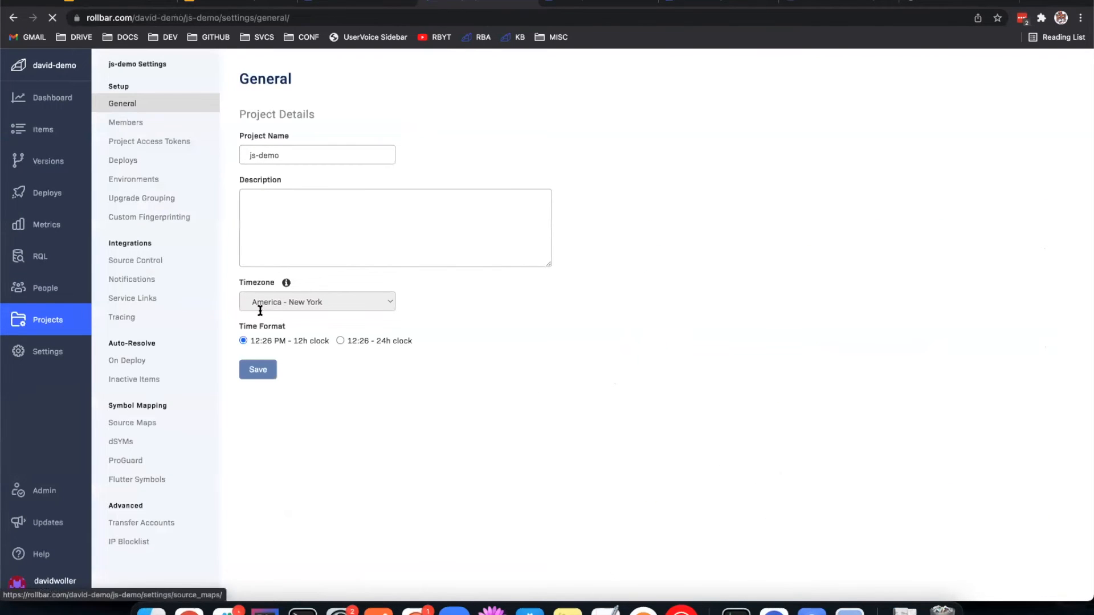
pyautogui.click(160, 219)
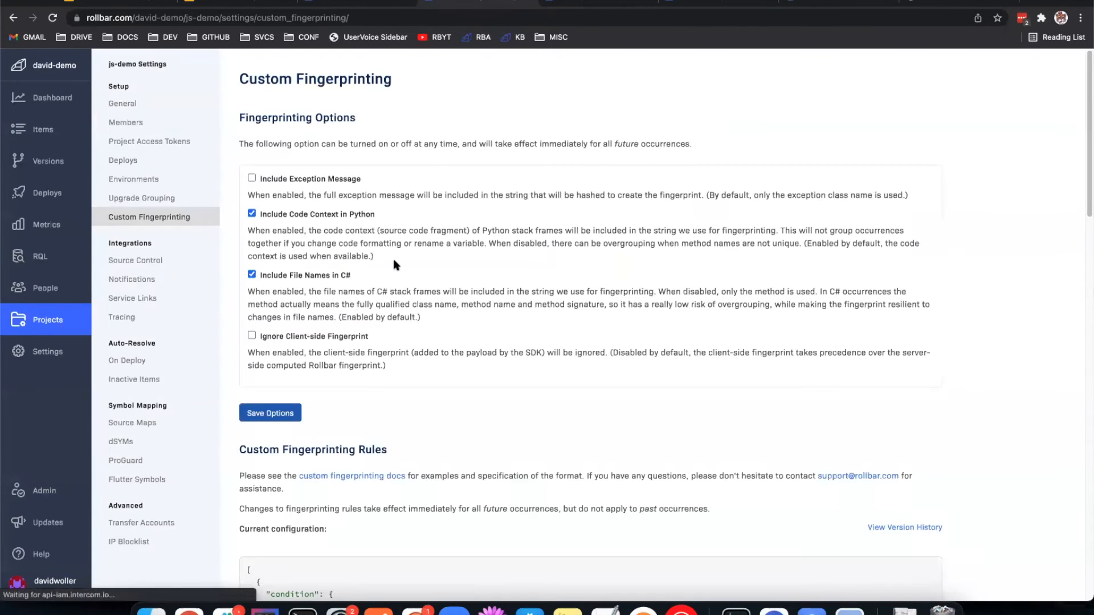
pyautogui.scroll(-5, 570, 253)
pyautogui.scroll(-3, 633, 253)
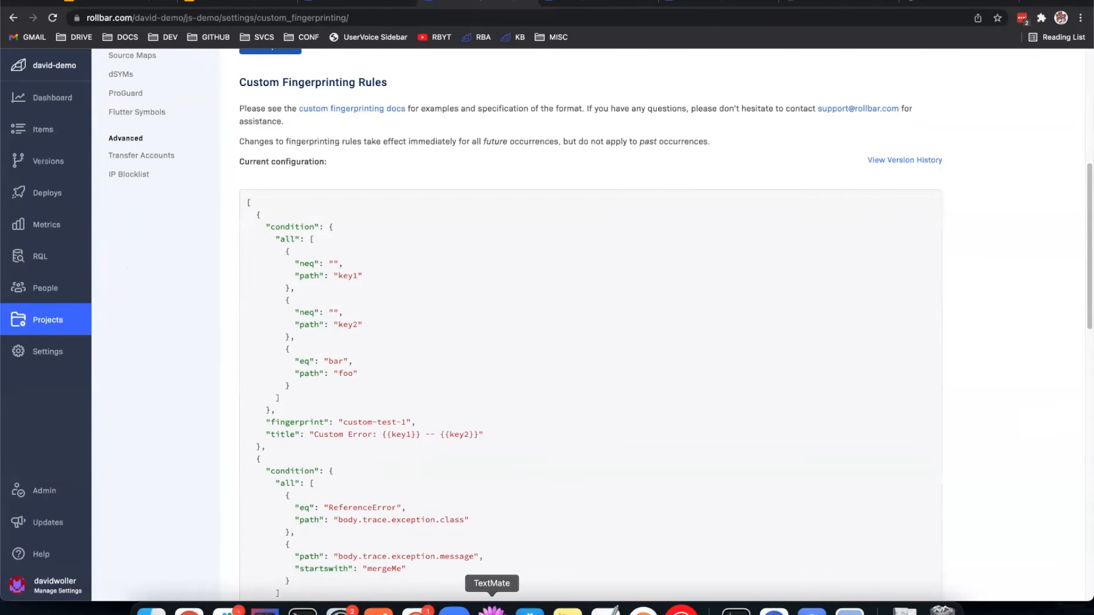
# Step: Switch to TextMate, set the payload's foo value to "bar" in the Rollbar configuration of index.html and save the file
pyautogui.click(492, 609)
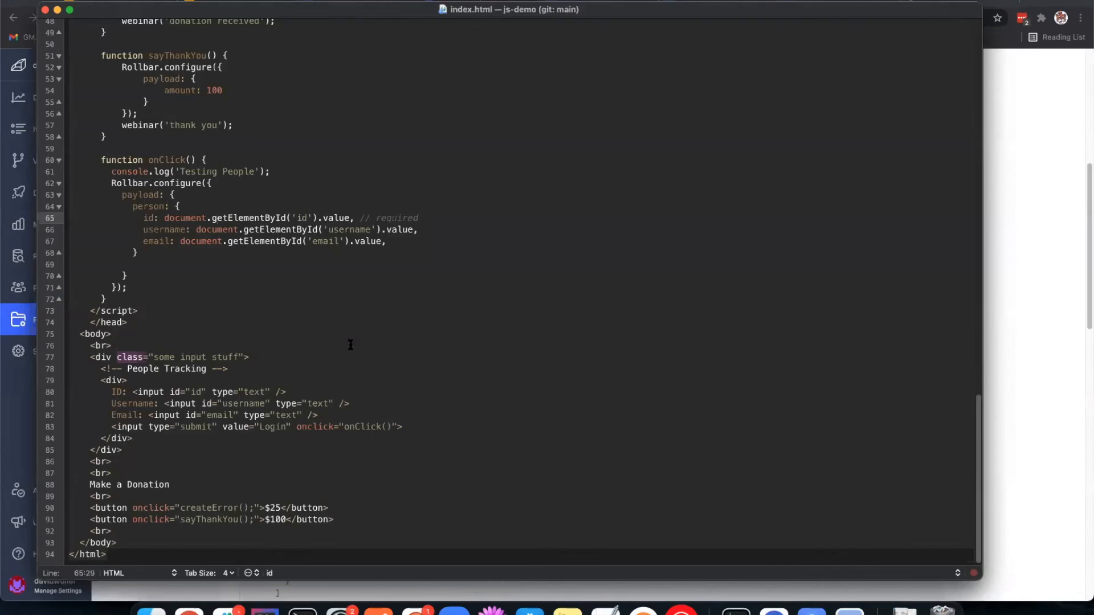
pyautogui.scroll(5, 343, 349)
pyautogui.scroll(10, 343, 350)
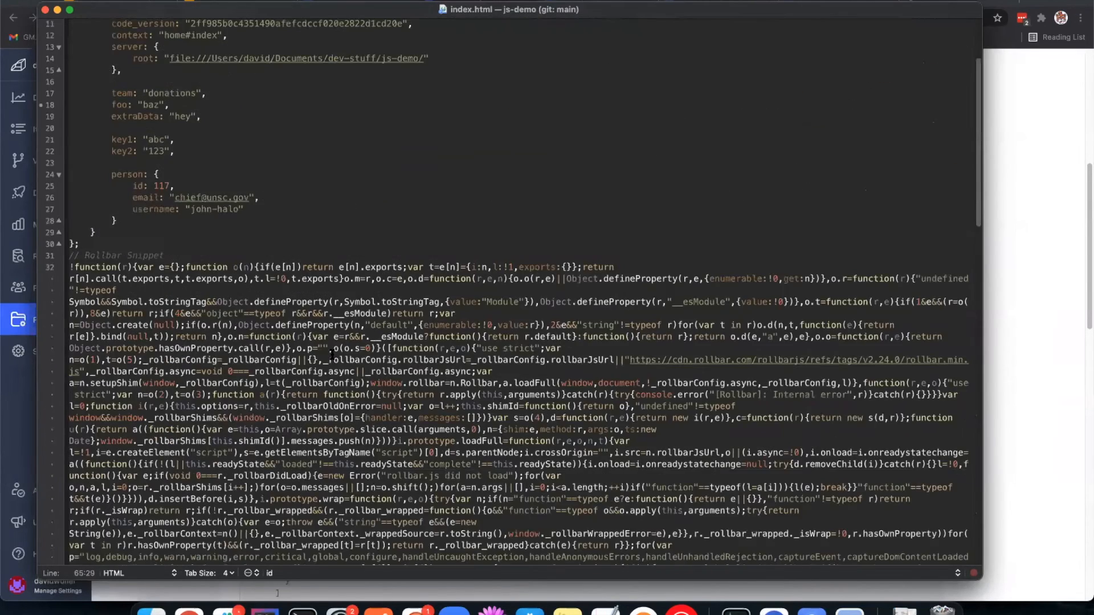
pyautogui.moveTo(282, 266); pyautogui.dragTo(189, 273)
pyautogui.click(114, 266)
pyautogui.click(187, 272)
pyautogui.click(190, 272)
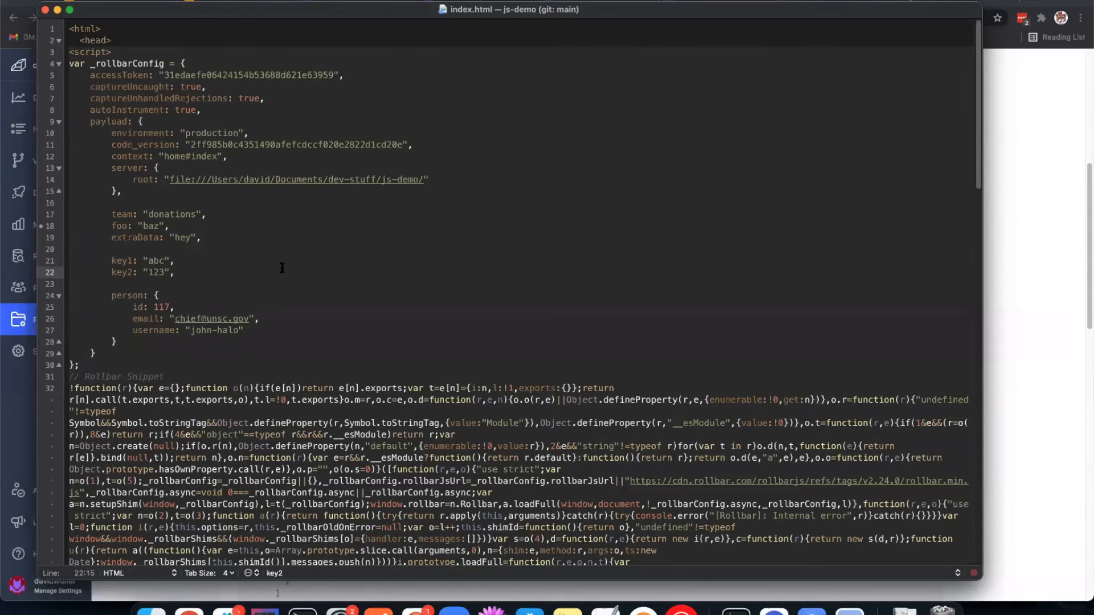
pyautogui.click(156, 227)
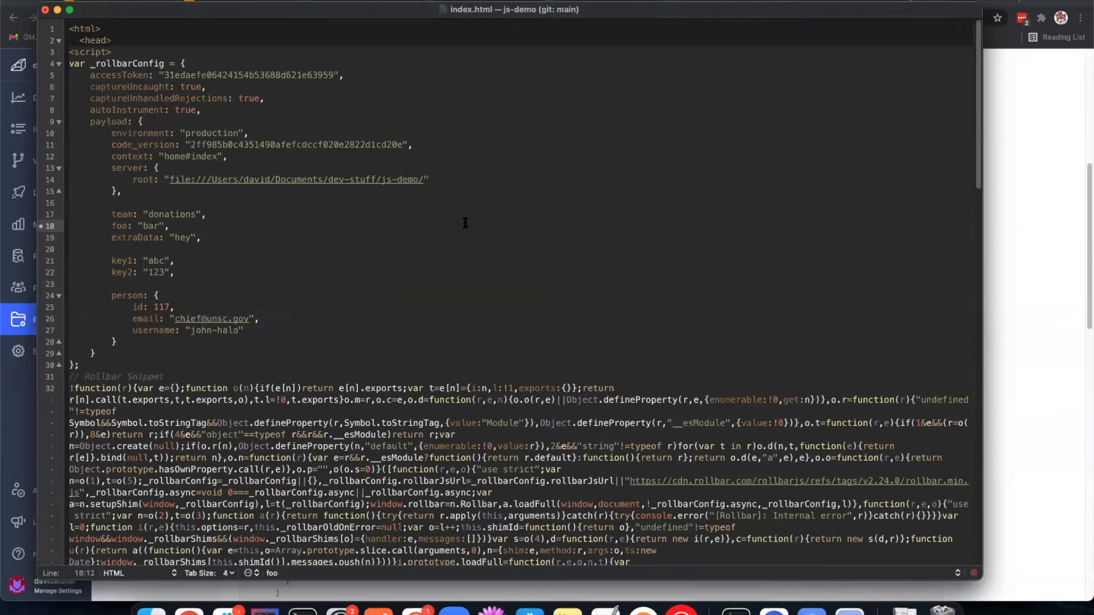
pyautogui.press('super+s')
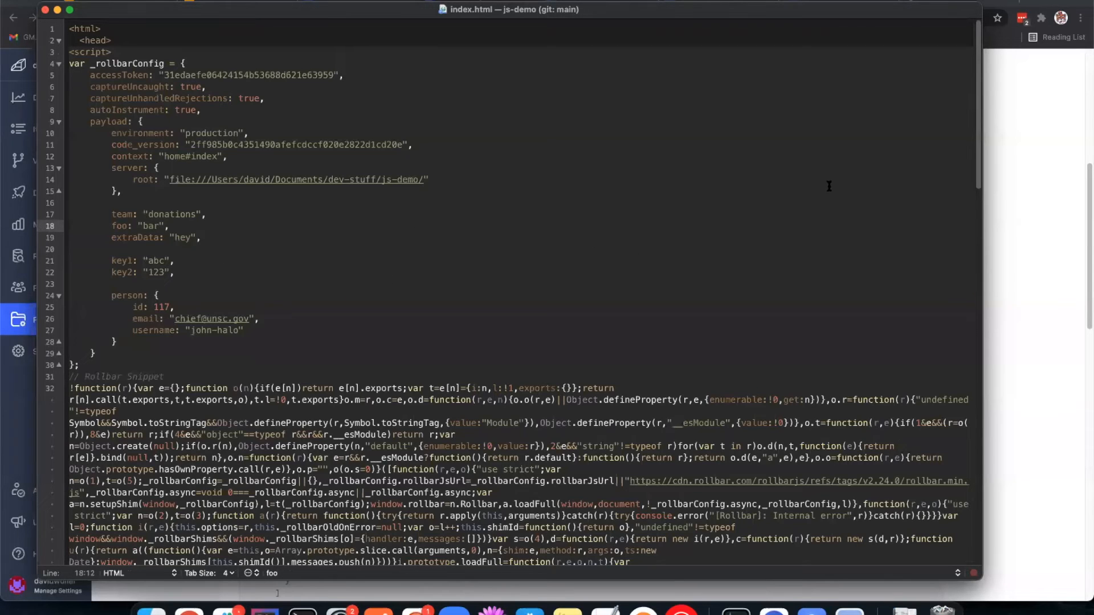
# Step: Return to the Rollbar rules in the browser and examine the custom-test-1 rule's key1, key2 and foo conditions and its custom title
pyautogui.click(1000, 216)
pyautogui.scroll(-1, 626, 285)
pyautogui.moveTo(250, 418); pyautogui.dragTo(249, 179)
pyautogui.click(250, 198)
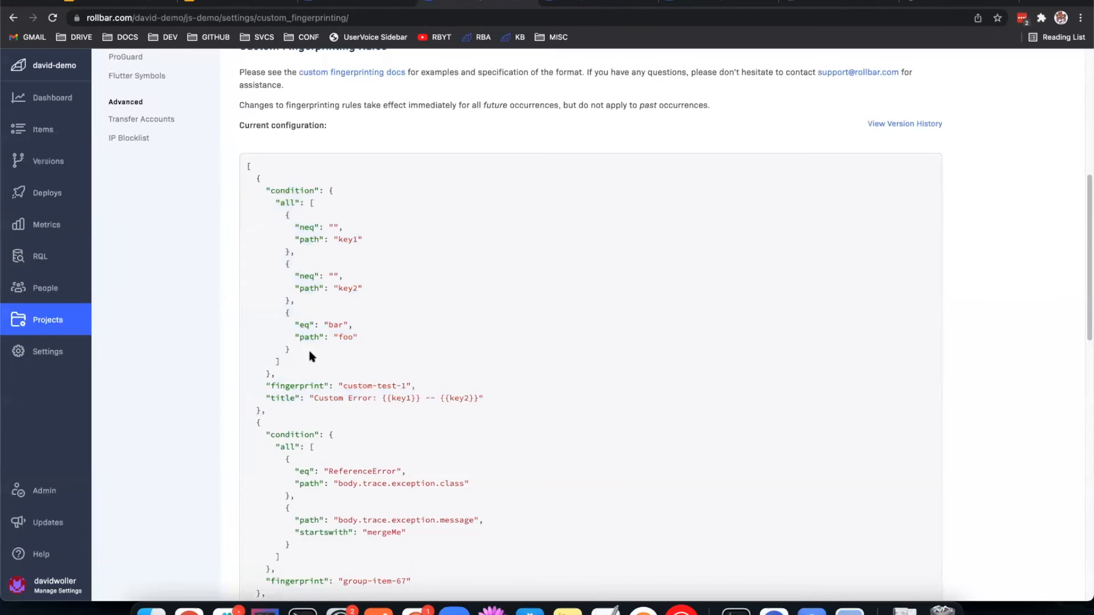
pyautogui.doubleClick(344, 337)
pyautogui.moveTo(356, 328); pyautogui.dragTo(319, 322)
pyautogui.click(318, 323)
pyautogui.moveTo(337, 236); pyautogui.dragTo(359, 238)
pyautogui.click(337, 279)
pyautogui.moveTo(296, 274); pyautogui.dragTo(340, 276)
pyautogui.click(386, 292)
pyautogui.moveTo(264, 397); pyautogui.dragTo(489, 401)
pyautogui.click(382, 399)
pyautogui.click(488, 400)
# Step: Reload the local donation test page, check the payload in index.html, and open item #103 Custom Error from the js-demo items
pyautogui.click(934, 1)
pyautogui.press('super+r')
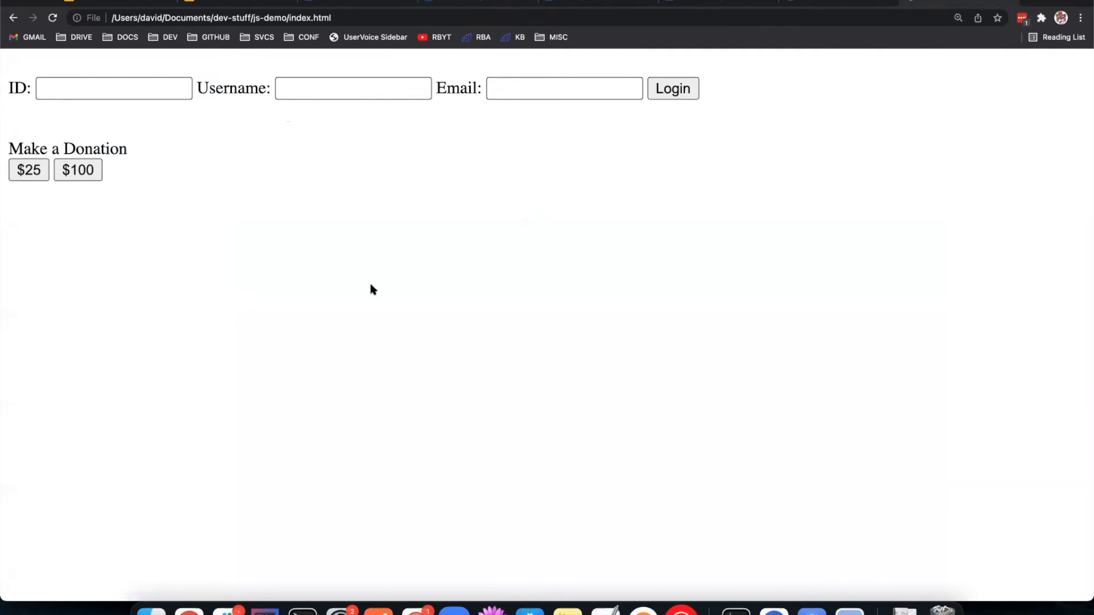
pyautogui.click(492, 608)
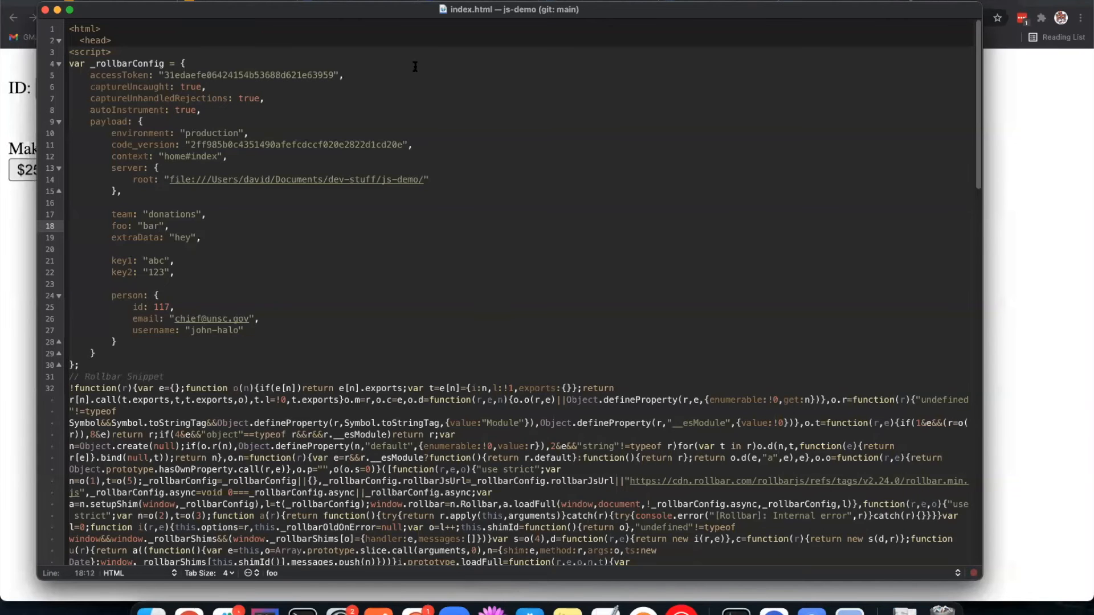
pyautogui.click(1008, 191)
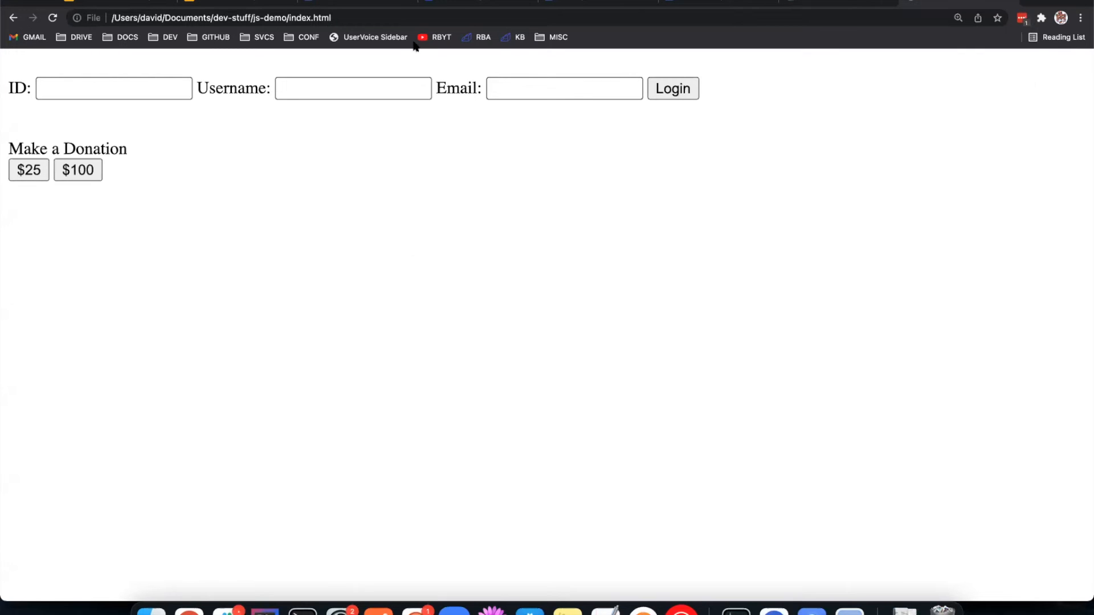
pyautogui.click(345, 2)
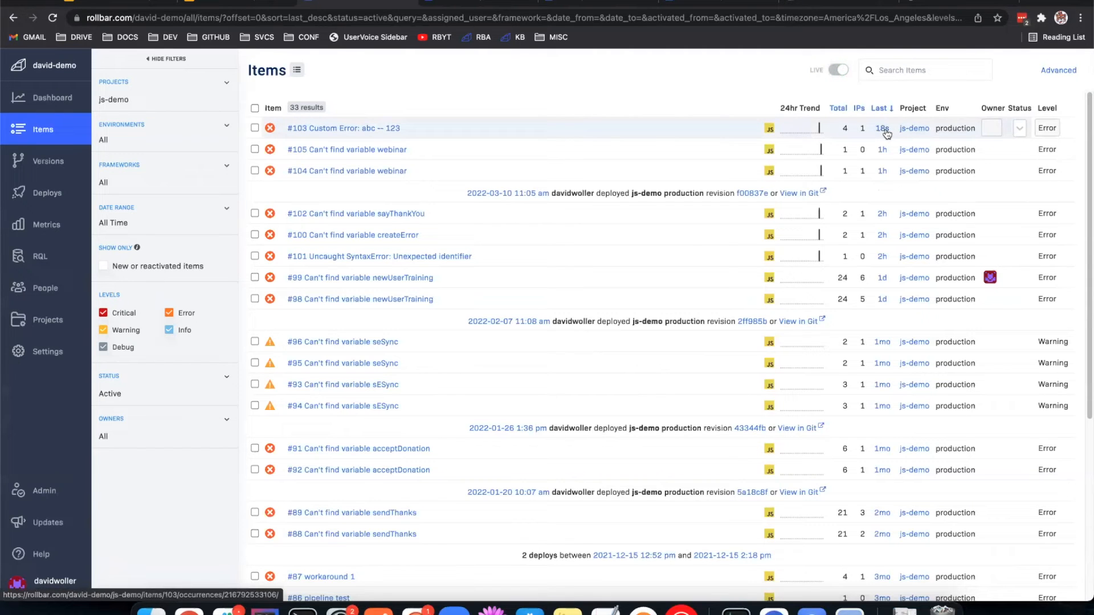
pyautogui.click(347, 131)
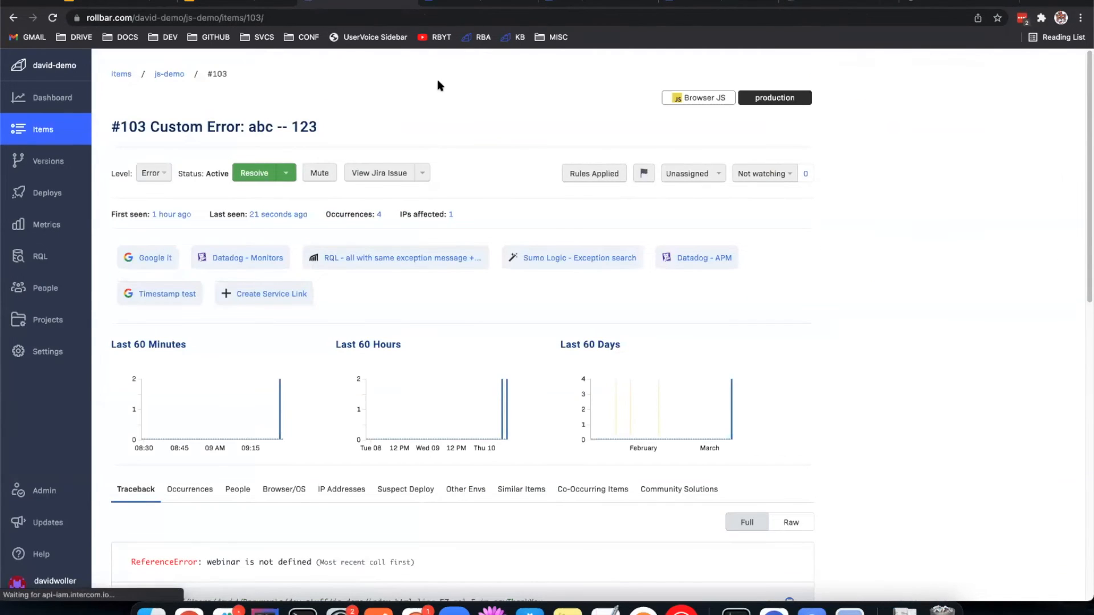
# Step: Switch to TextMate and set the payload's key1 to "sdfs" and key2 to "df4f" in index.html
pyautogui.click(492, 611)
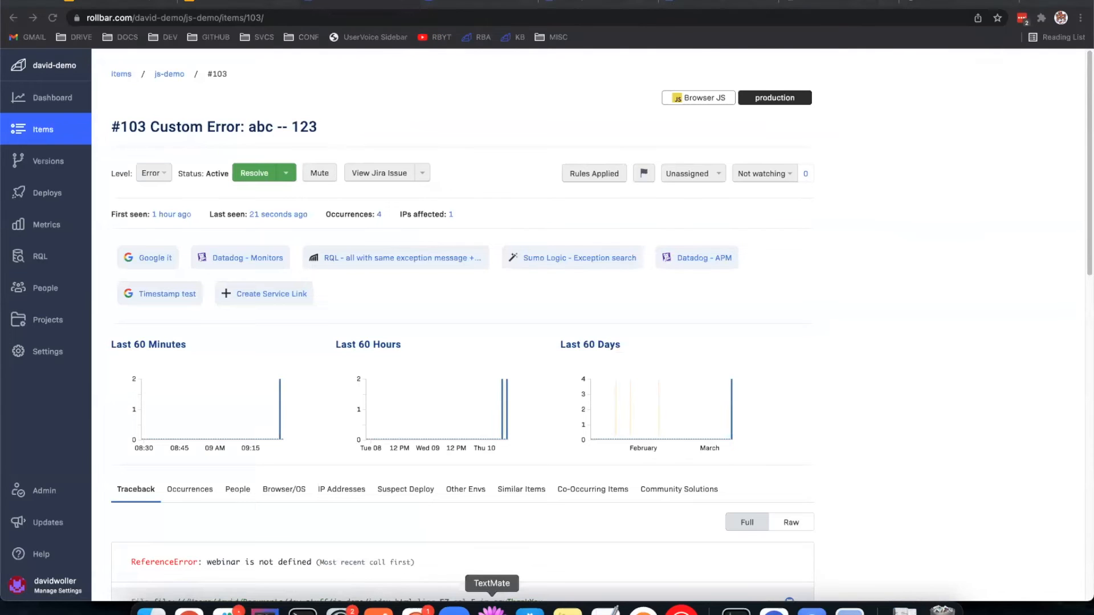
pyautogui.doubleClick(155, 260)
pyautogui.write('sdfs')
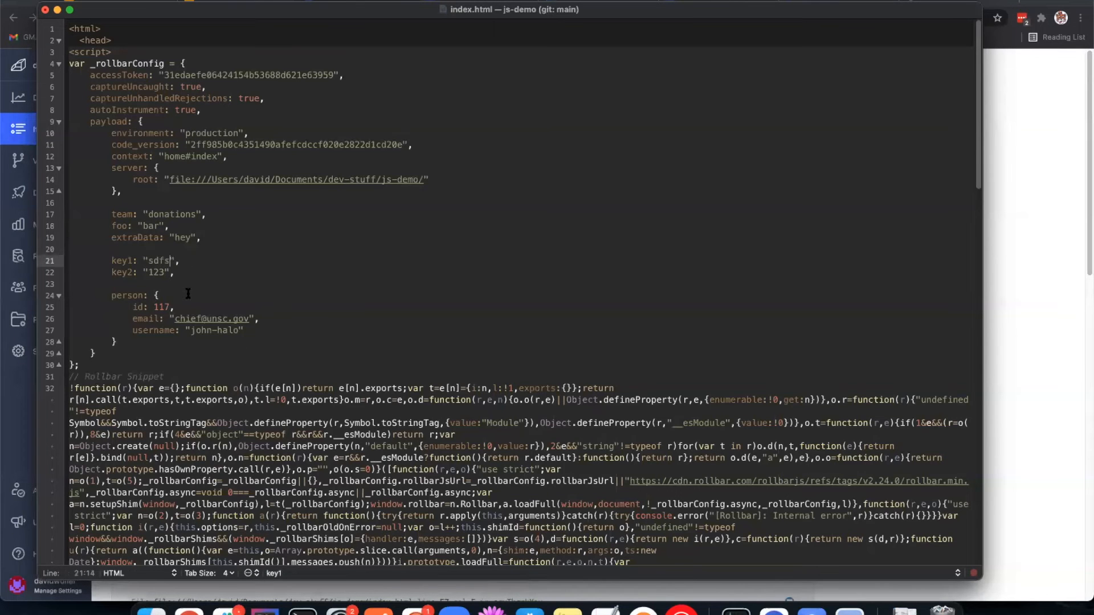
pyautogui.doubleClick(155, 272)
pyautogui.write('df4f')
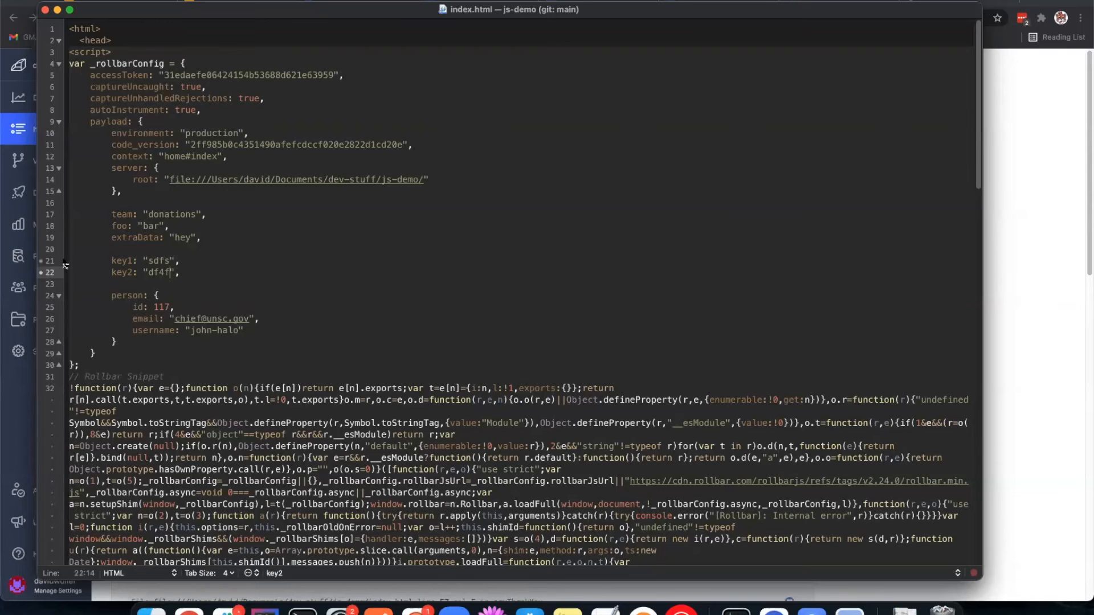
# Step: Switch to the local donation test page in the browser and trigger both the $25 and $100 donation errors
pyautogui.click(1031, 245)
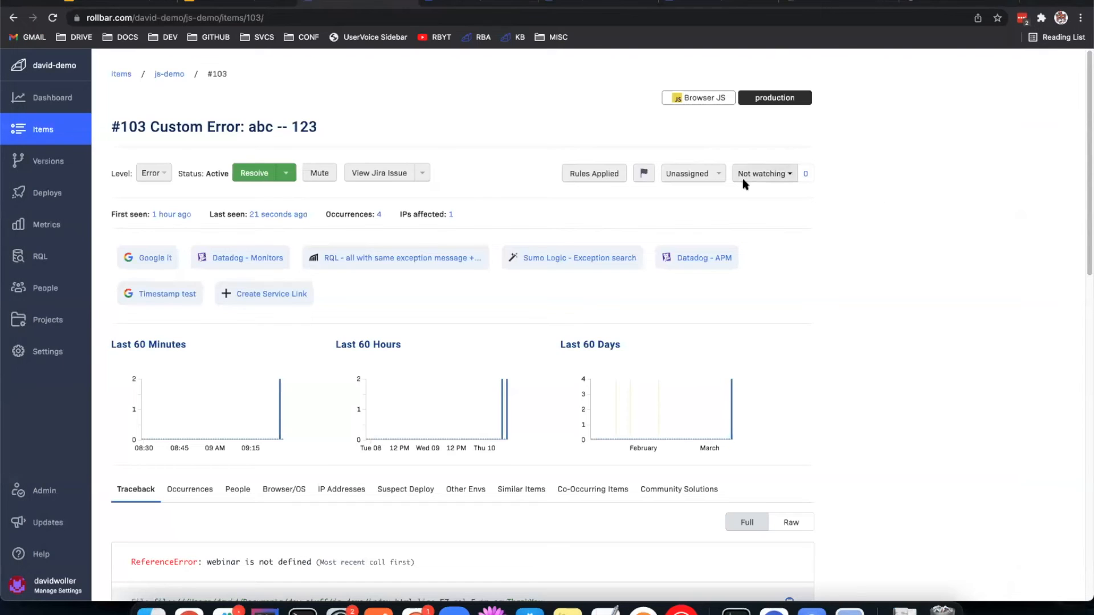
pyautogui.click(940, 7)
pyautogui.click(23, 168)
pyautogui.click(64, 169)
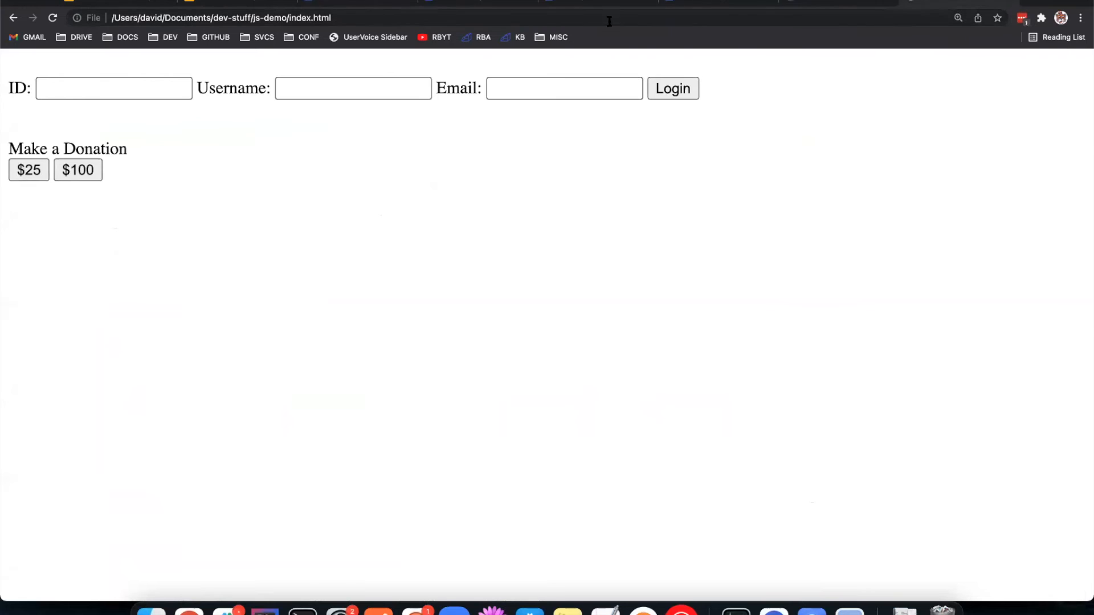
# Step: Review the custom fingerprinting rules of js-demo and open the Items list to check how the new errors were grouped
pyautogui.click(456, 3)
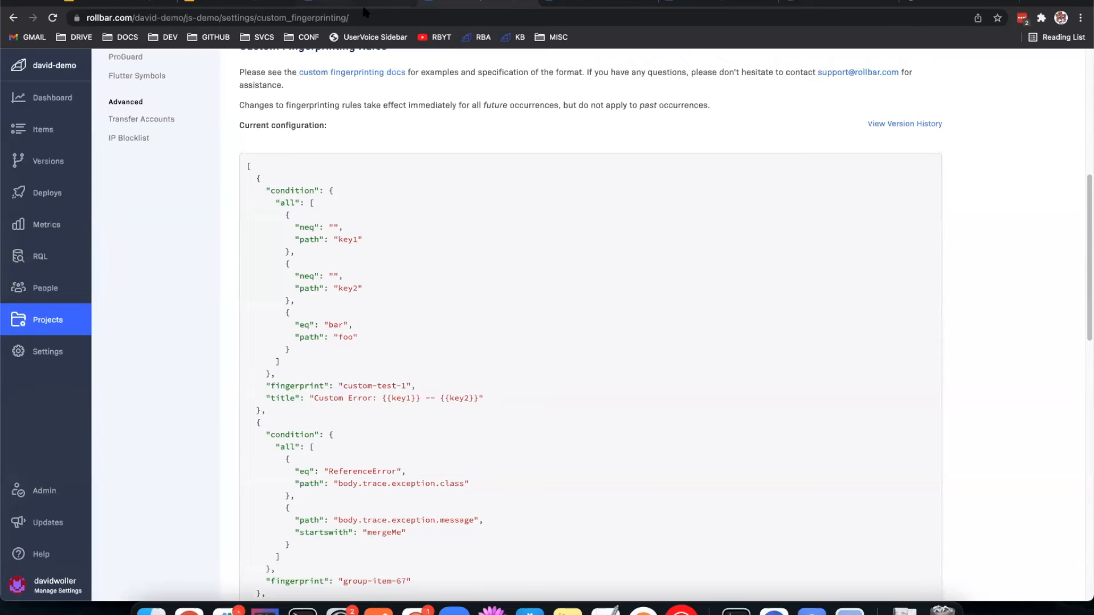
pyautogui.scroll(6, 629, 122)
pyautogui.scroll(-7, 625, 151)
pyautogui.scroll(2, 645, 148)
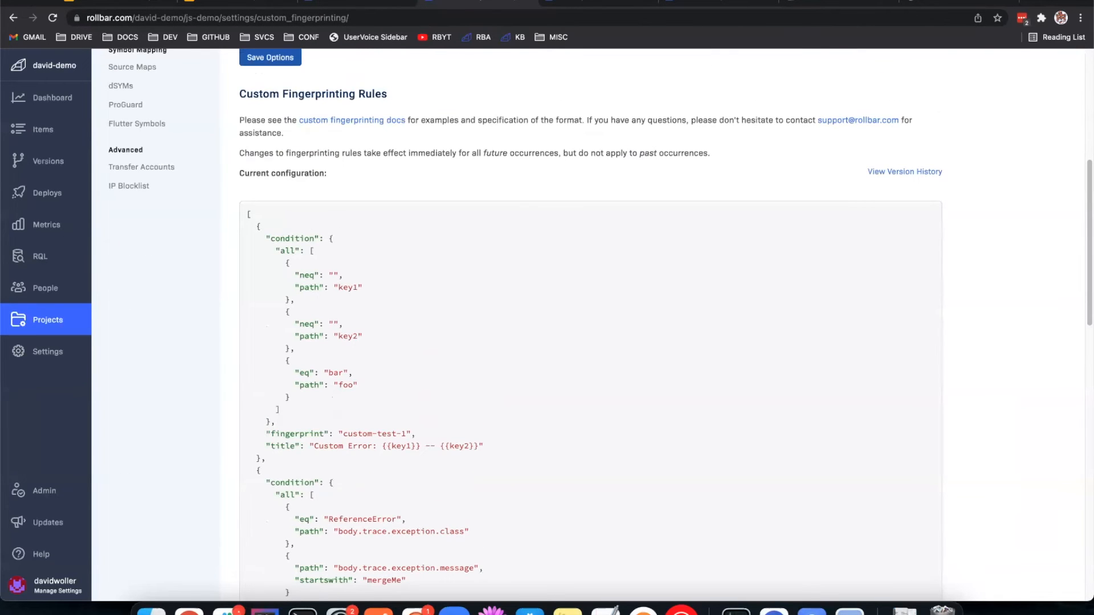
pyautogui.click(368, 2)
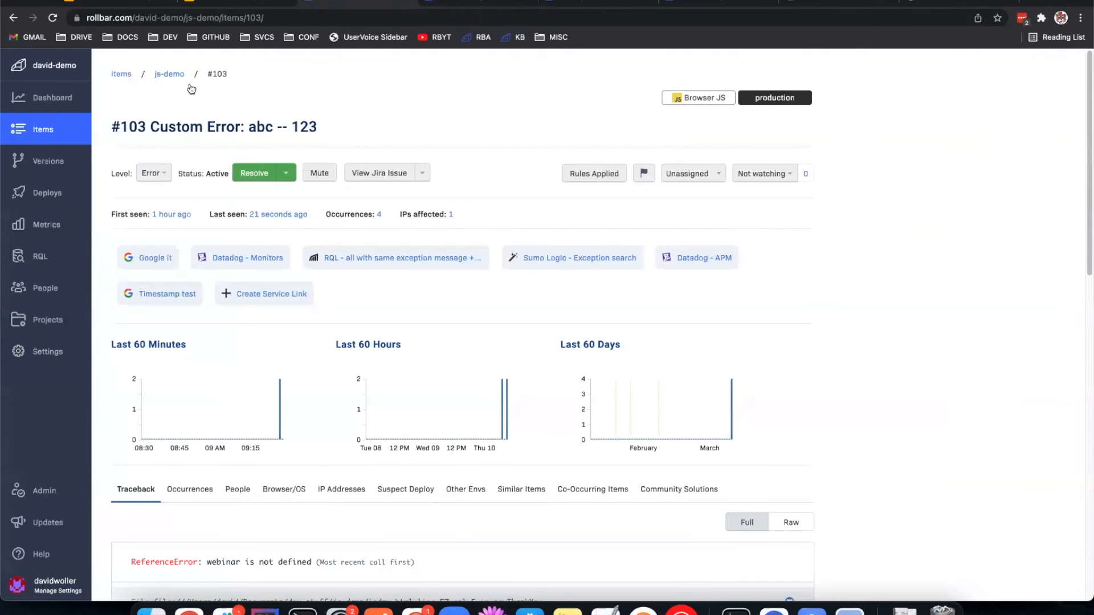
pyautogui.click(48, 139)
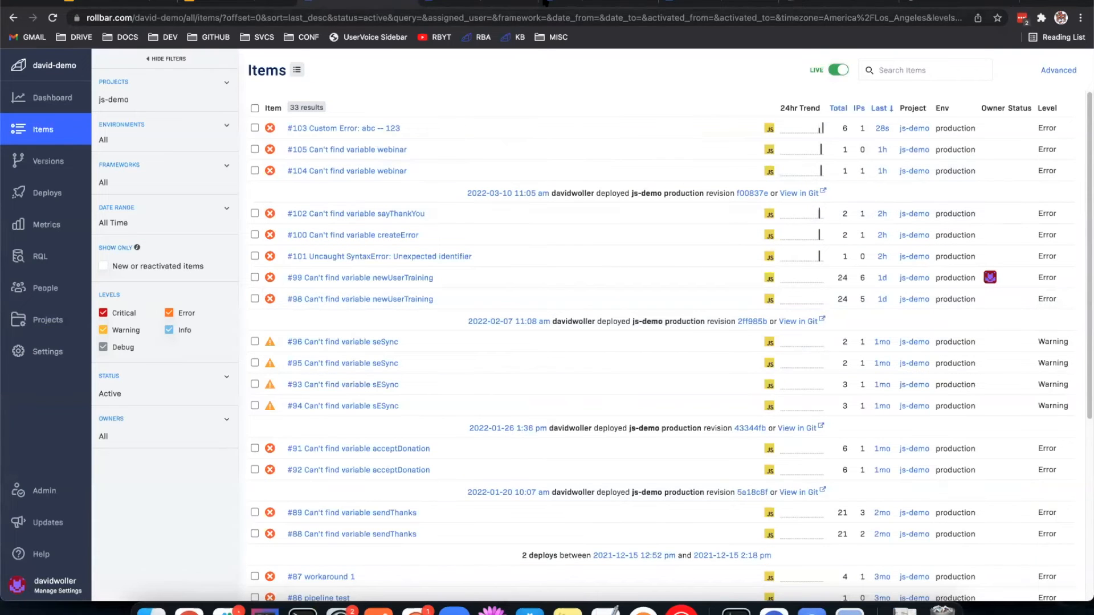
# Step: Return to the fingerprinting rules and highlight the custom-test-1 condition requiring foo to equal "bar"
pyautogui.click(509, 3)
pyautogui.moveTo(342, 401); pyautogui.dragTo(295, 319)
pyautogui.click(346, 384)
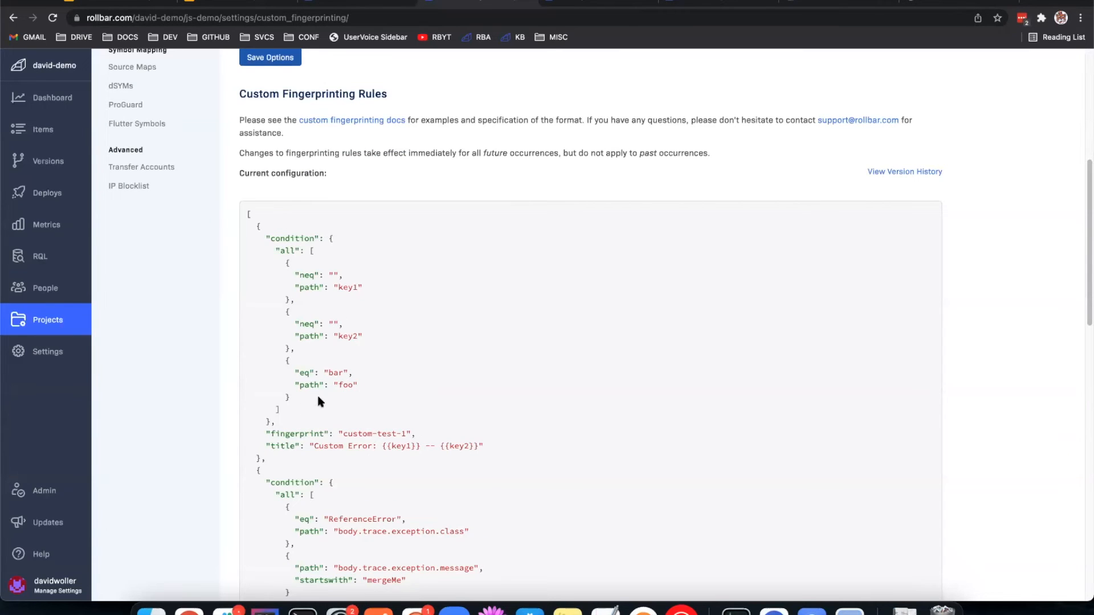
pyautogui.moveTo(359, 386); pyautogui.dragTo(289, 369)
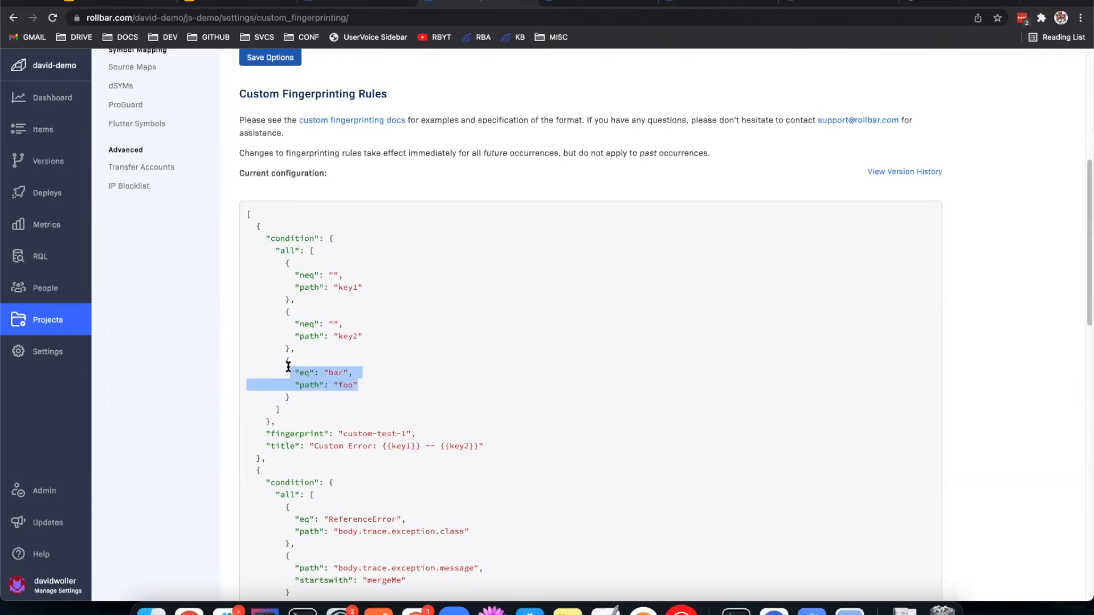
pyautogui.click(311, 371)
# Step: Switch to TextMate, set the payload's foo value to "baz" in index.html and save the file
pyautogui.click(492, 608)
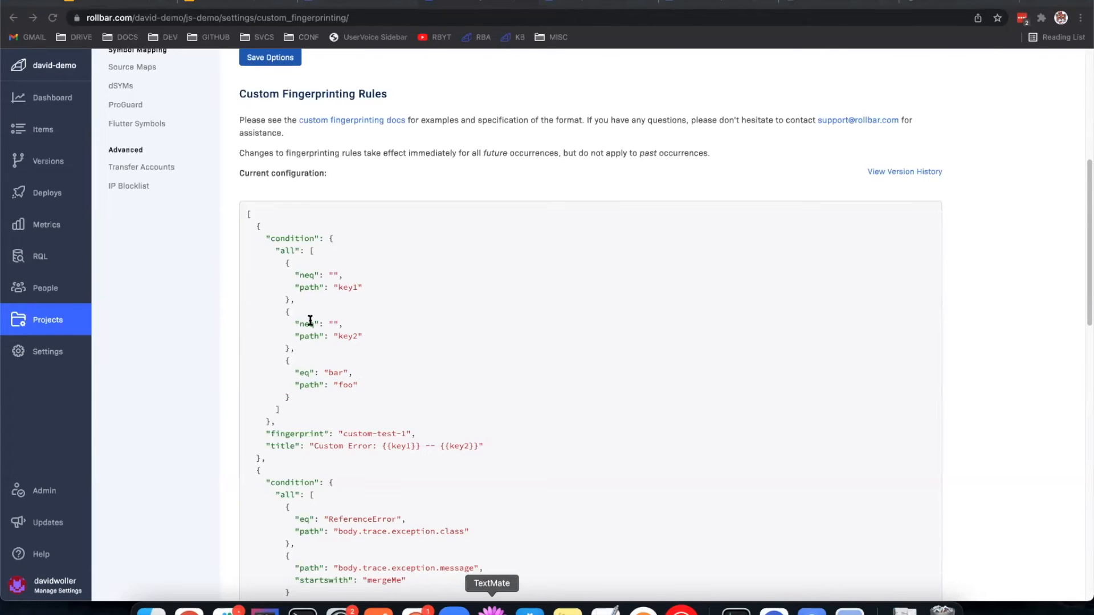
pyautogui.click(160, 227)
pyautogui.press('BackSpace')
pyautogui.write('z",')
pyautogui.press('super+s')
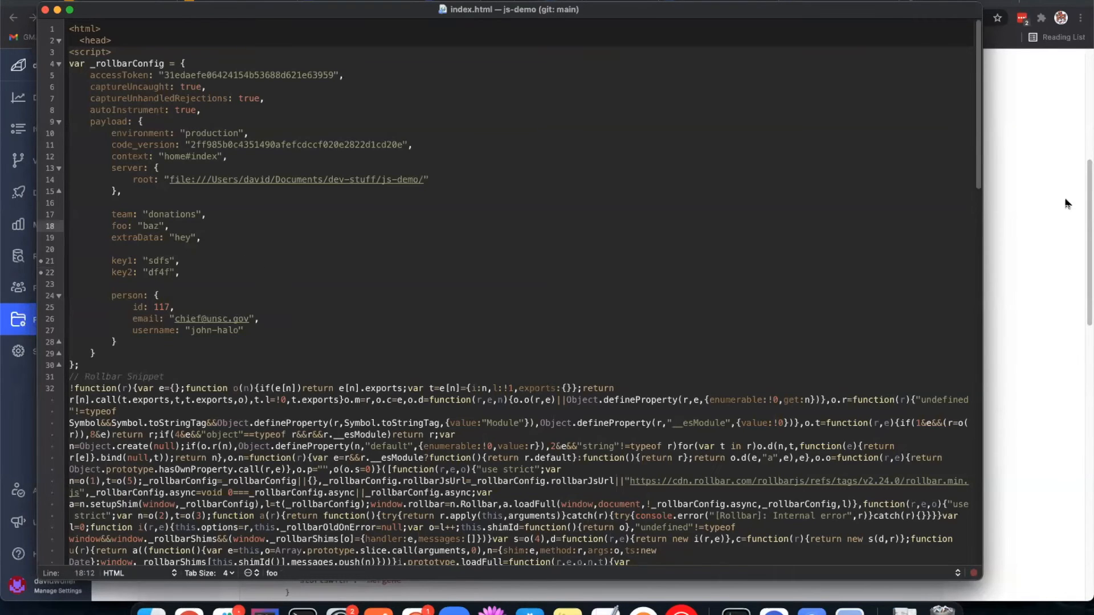
# Step: Trigger the donation errors again on the local test page in the browser and refresh the js-demo Items list
pyautogui.click(1003, 136)
pyautogui.click(973, 2)
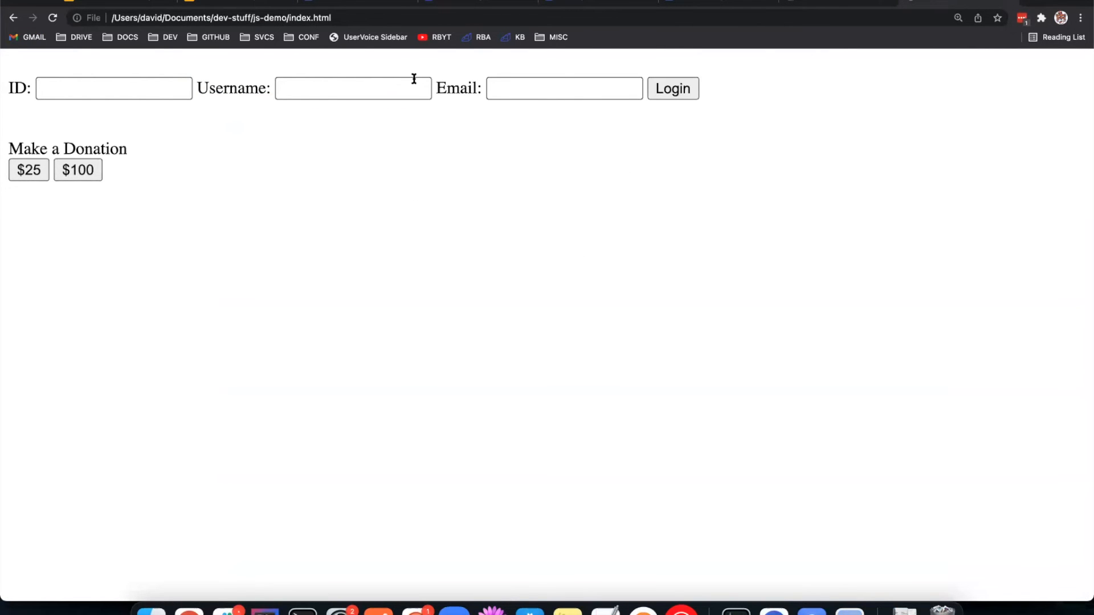
pyautogui.click(334, 7)
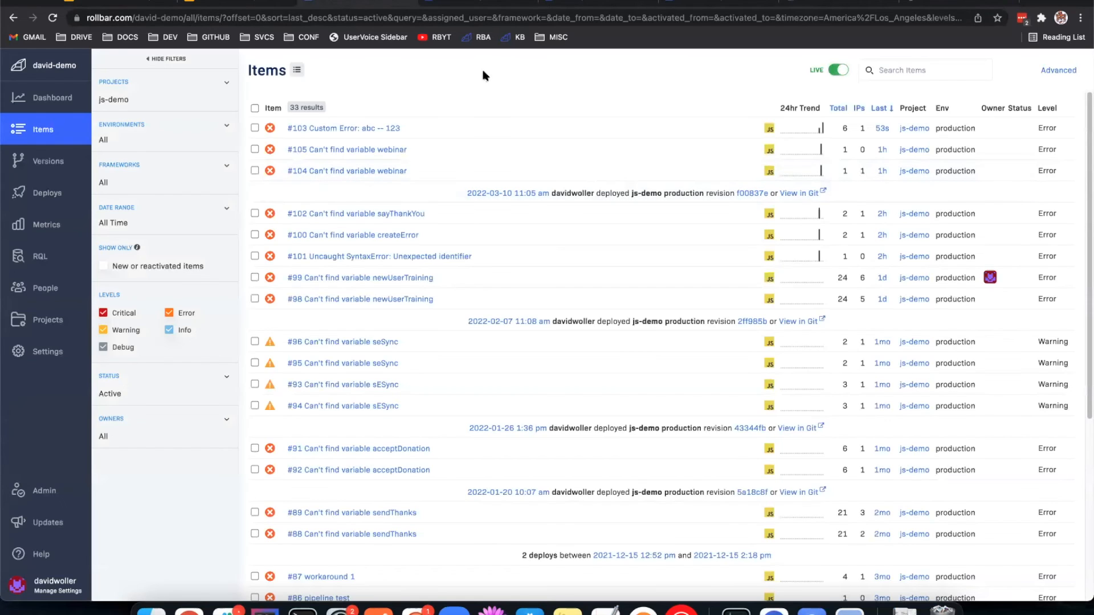
pyautogui.press('super+r')
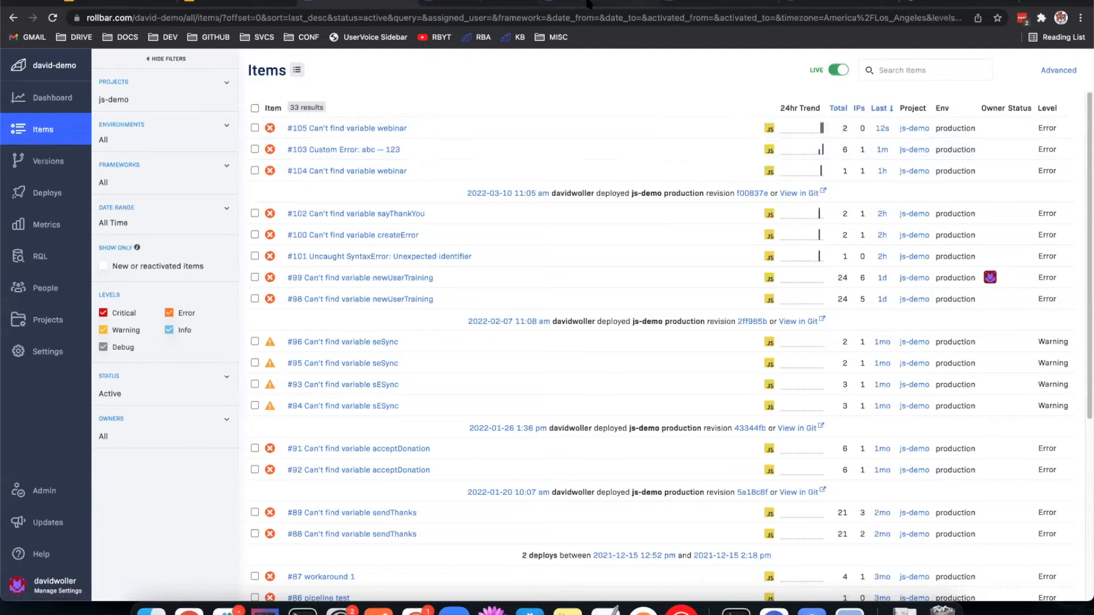
# Step: Review the Fingerprinting Options above the custom rules and open the js-demo Slack notification settings
pyautogui.click(500, 3)
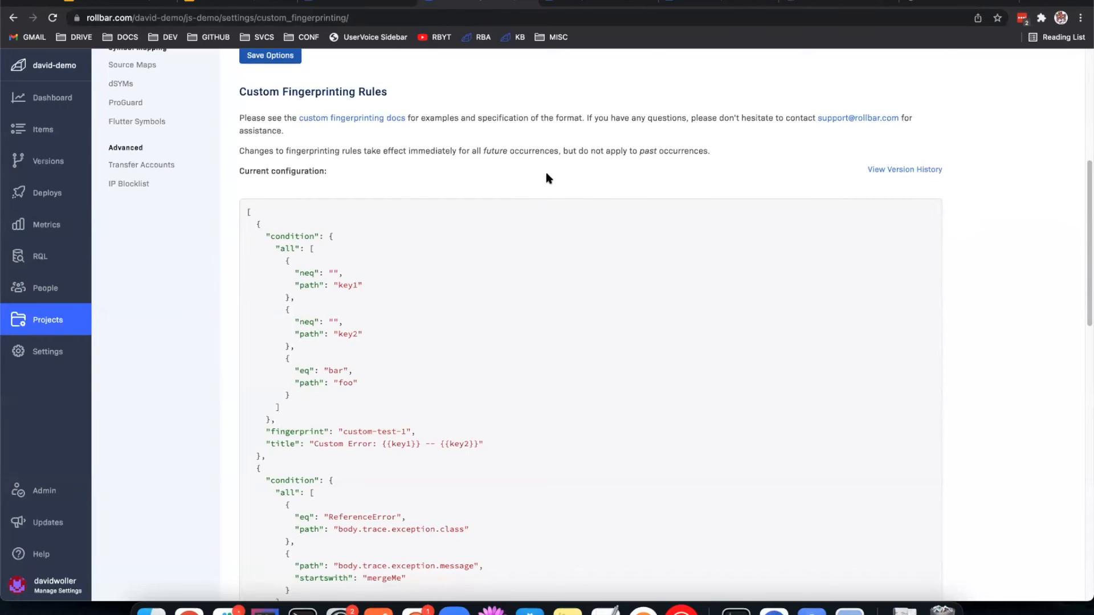
pyautogui.scroll(2, 546, 176)
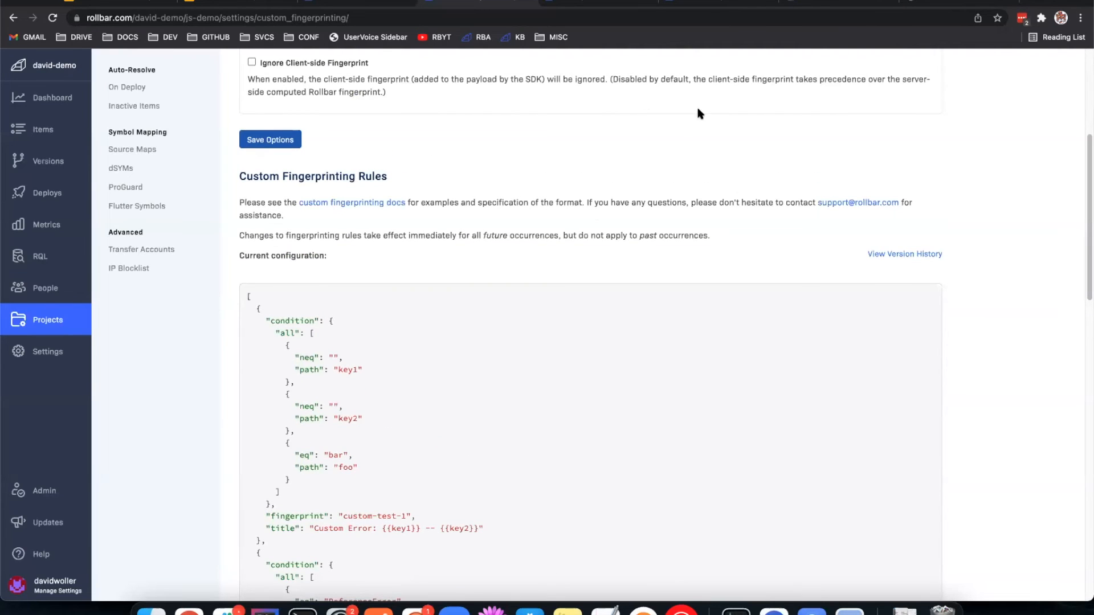
pyautogui.scroll(1, 598, 147)
pyautogui.scroll(5, 598, 151)
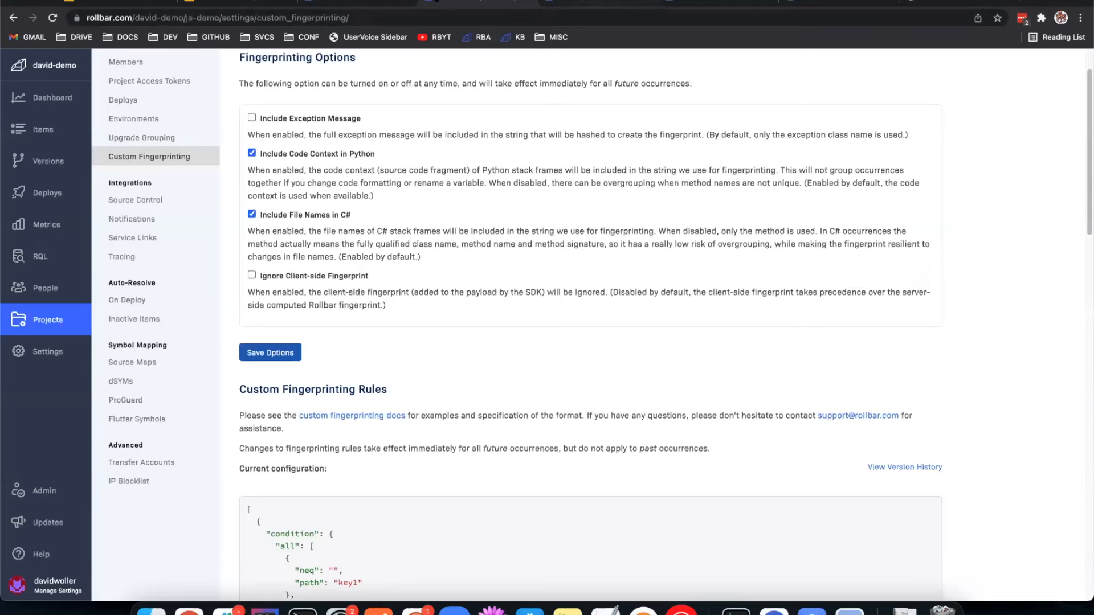
pyautogui.click(596, 3)
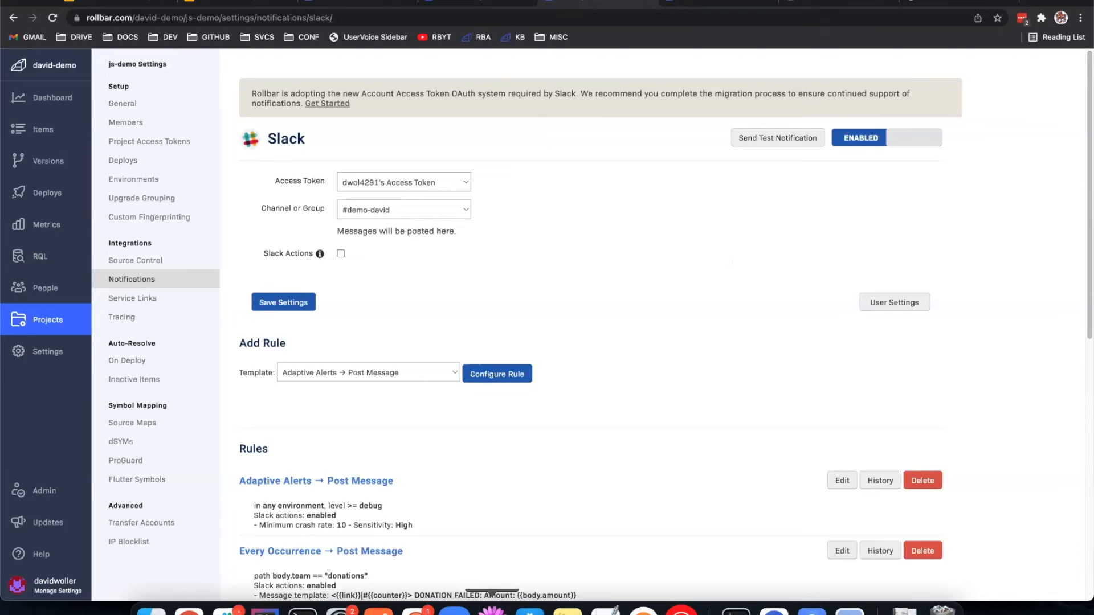
# Step: Switch to TextMate and rename the payload's key1 field to span_id in index.html
pyautogui.click(491, 611)
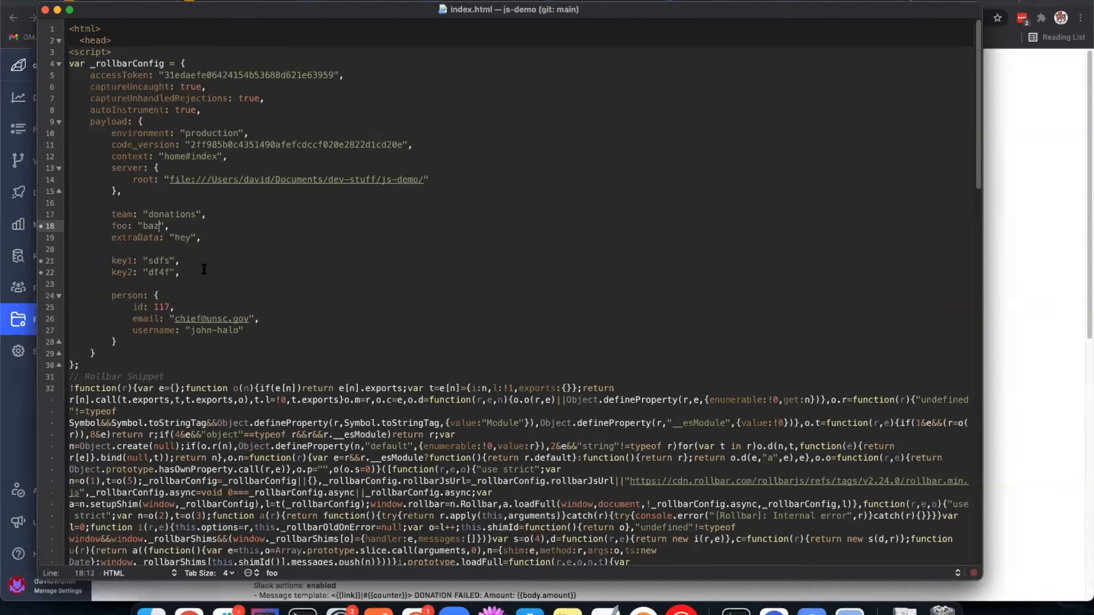
pyautogui.moveTo(178, 273); pyautogui.dragTo(111, 260)
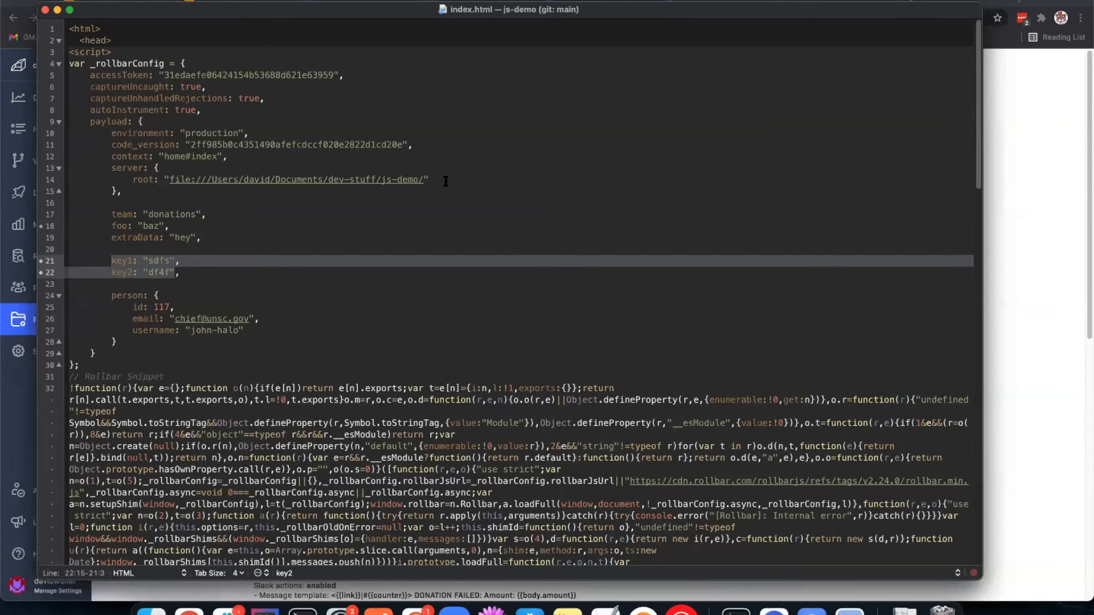
pyautogui.click(192, 269)
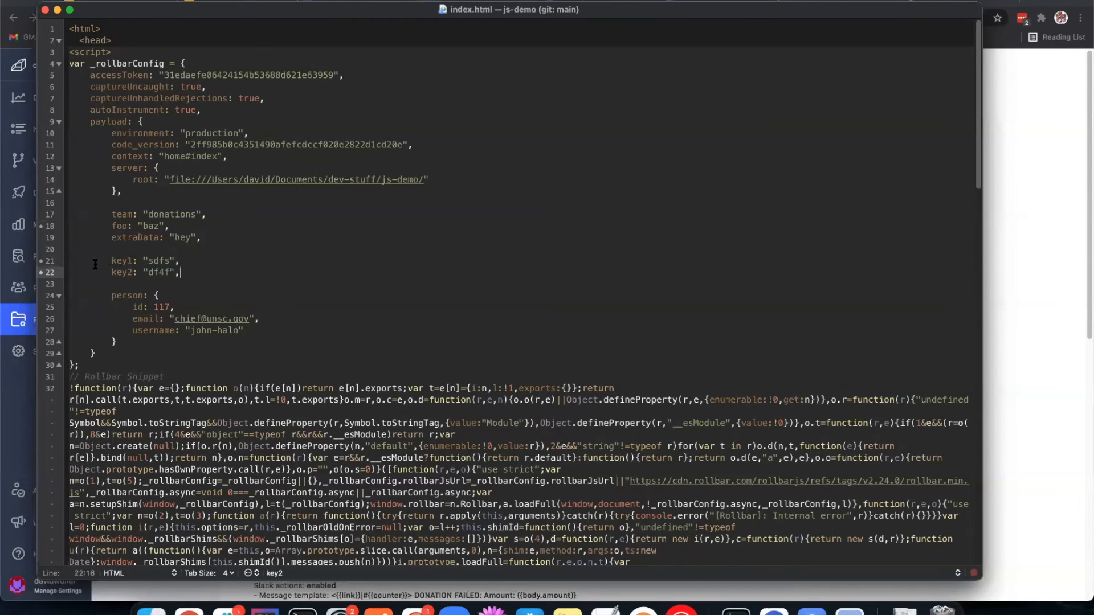
pyautogui.doubleClick(117, 261)
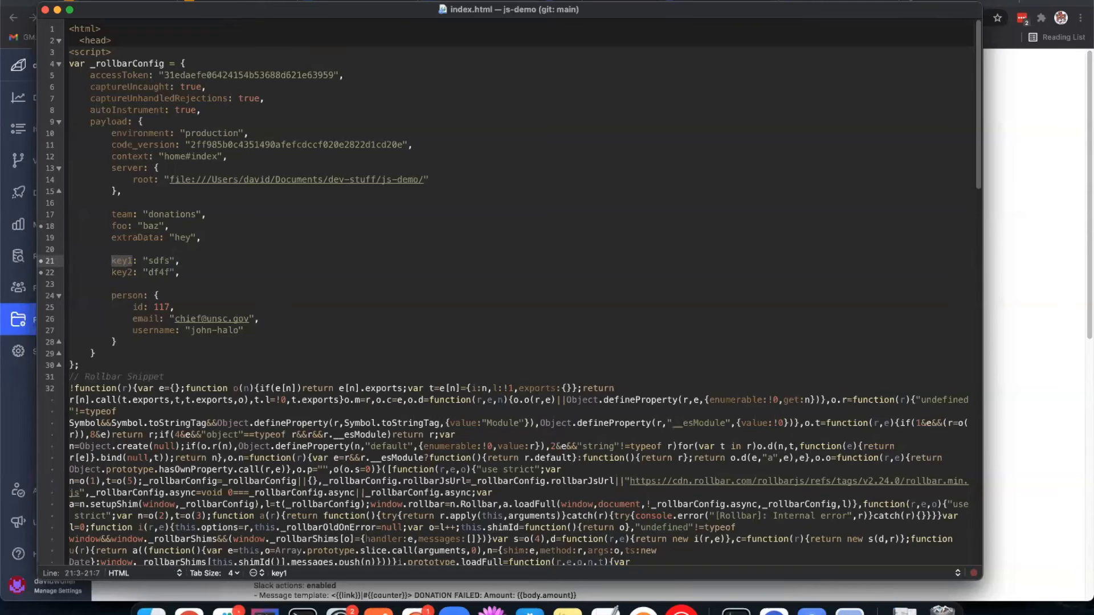
pyautogui.write('span_id')
# Step: Rename the payload's key2 field to trace_id in index.html
pyautogui.press('Down')
pyautogui.press('Left')
pyautogui.press('Left')
pyautogui.press('Left')
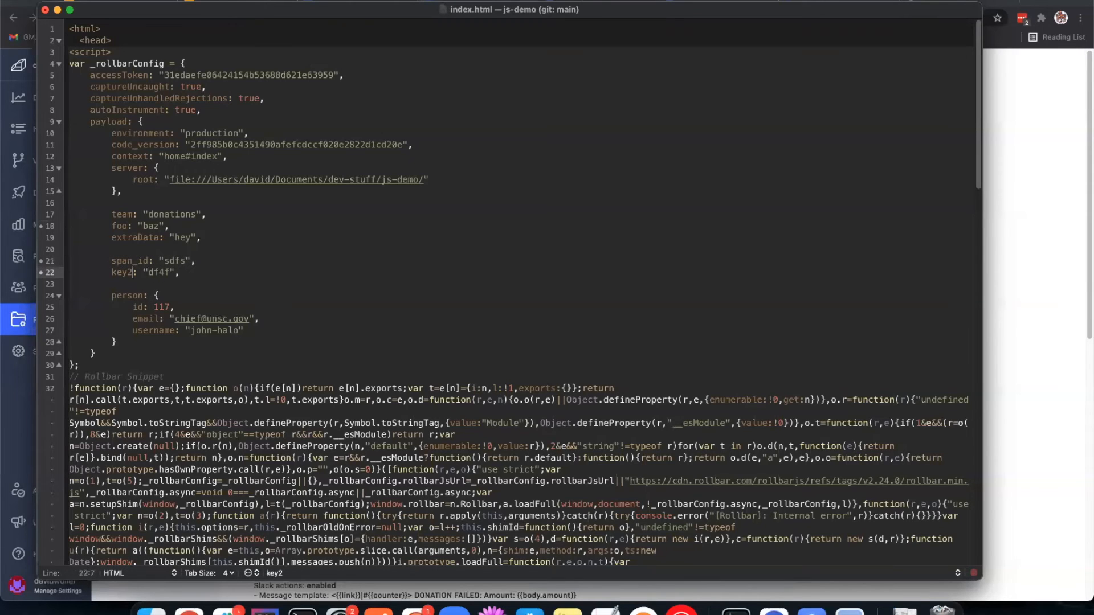
pyautogui.hotkey('alt', 'shift', 'Left')
pyautogui.write('trace_id')
pyautogui.click(291, 272)
# Step: Examine the createError function in index.html, highlighting its Rollbar.configure call and the amount field in its payload
pyautogui.scroll(-6, 513, 285)
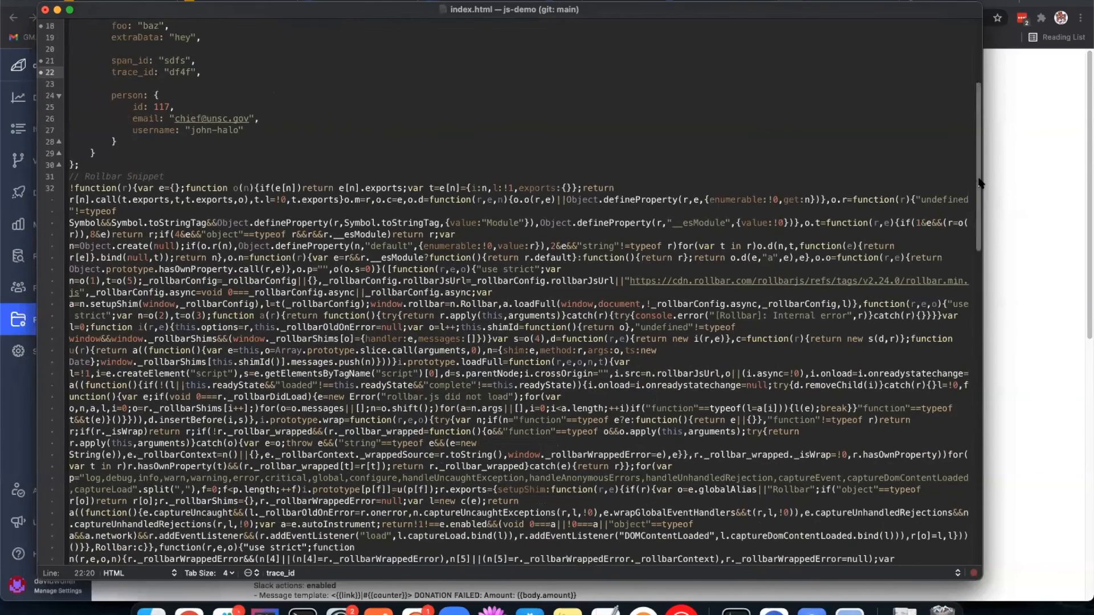
pyautogui.scroll(-10, 977, 188)
pyautogui.scroll(-15, 886, 533)
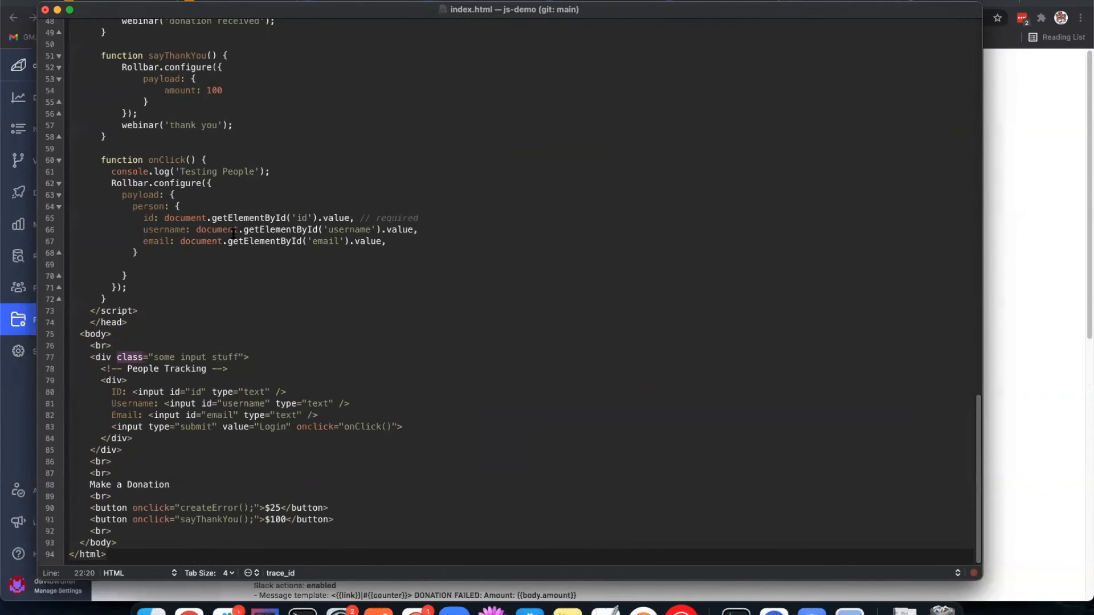
pyautogui.scroll(5, 233, 234)
pyautogui.click(118, 142)
pyautogui.moveTo(120, 151); pyautogui.dragTo(236, 166)
pyautogui.click(235, 170)
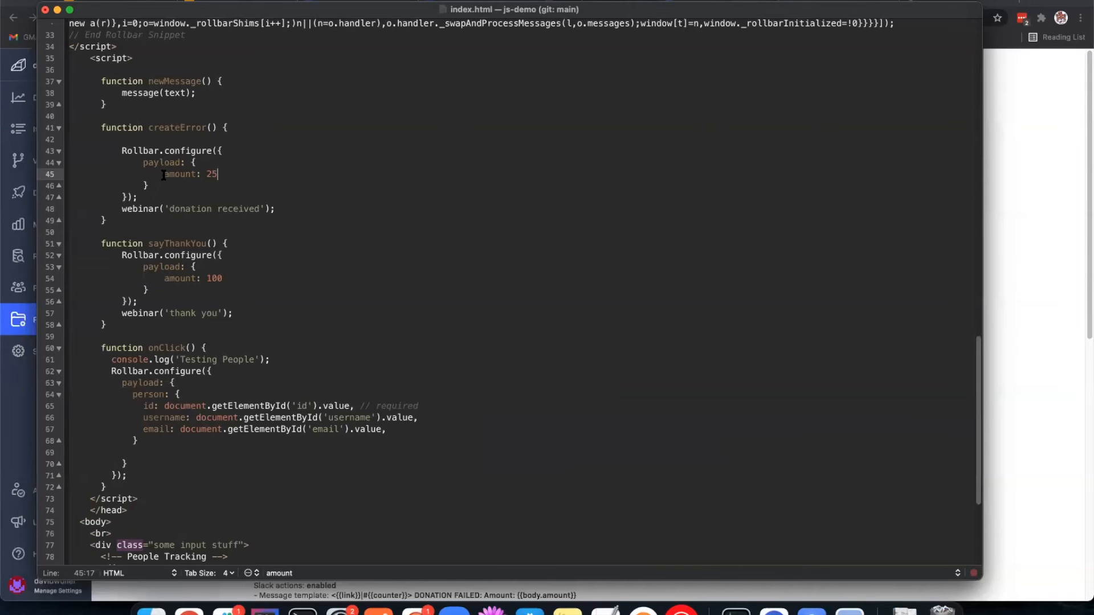
pyautogui.moveTo(164, 175); pyautogui.dragTo(317, 176)
pyautogui.press('Down')
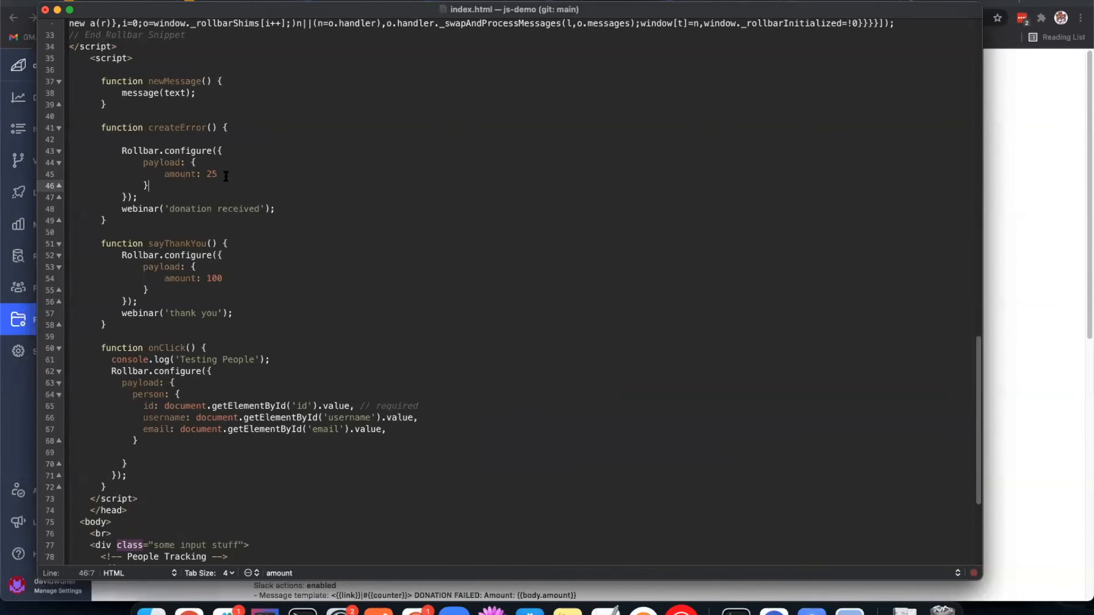
pyautogui.keyDown('shift'); pyautogui.click(133, 161); pyautogui.keyUp('shift')
pyautogui.click(133, 161)
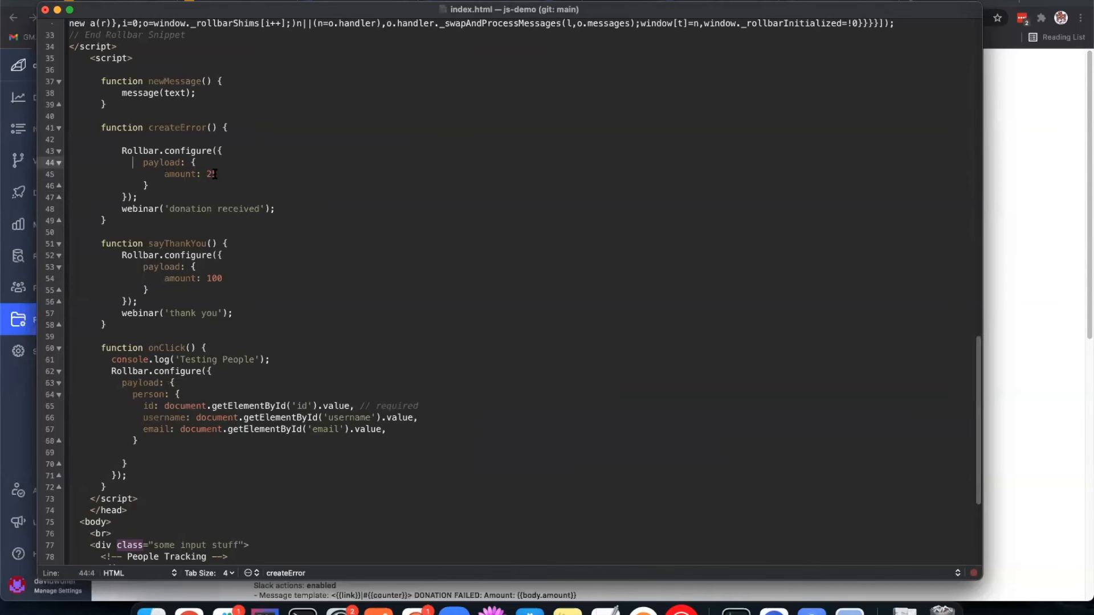
pyautogui.moveTo(163, 175); pyautogui.dragTo(224, 174)
pyautogui.click(224, 173)
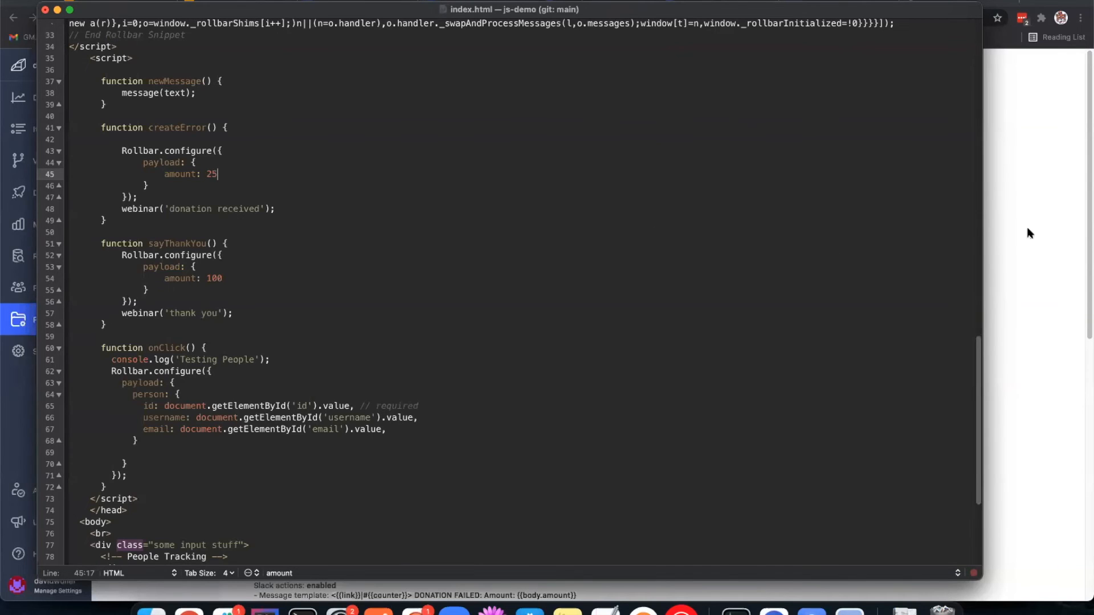
# Step: Return to the js-demo Items list in the browser, open item #104 and examine its traceback, telemetry and history
pyautogui.click(1003, 242)
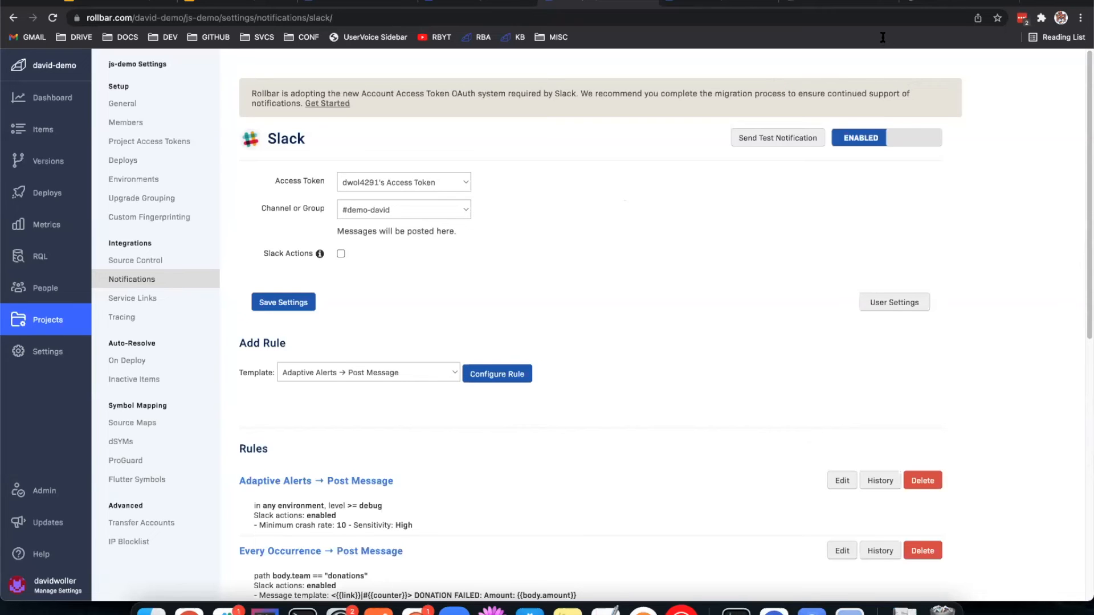
pyautogui.click(419, 4)
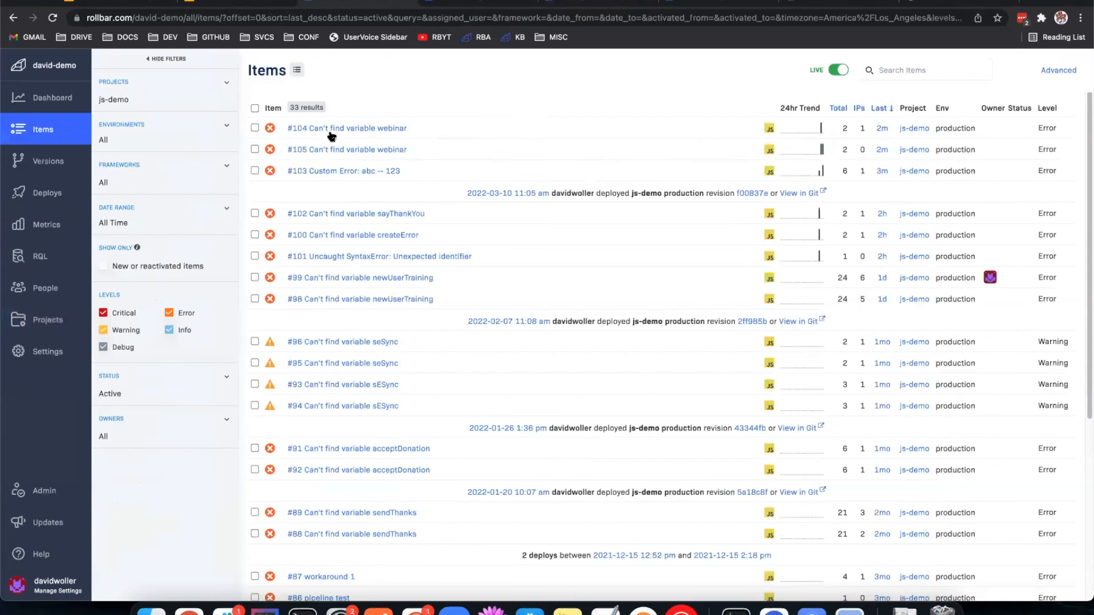
pyautogui.click(347, 128)
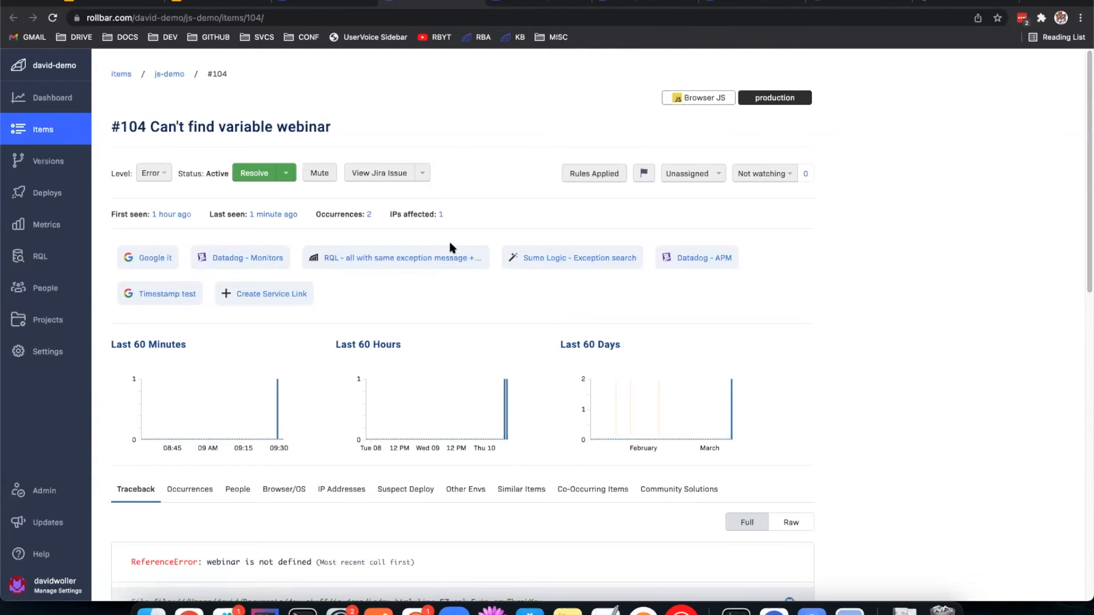
pyautogui.scroll(-10, 503, 278)
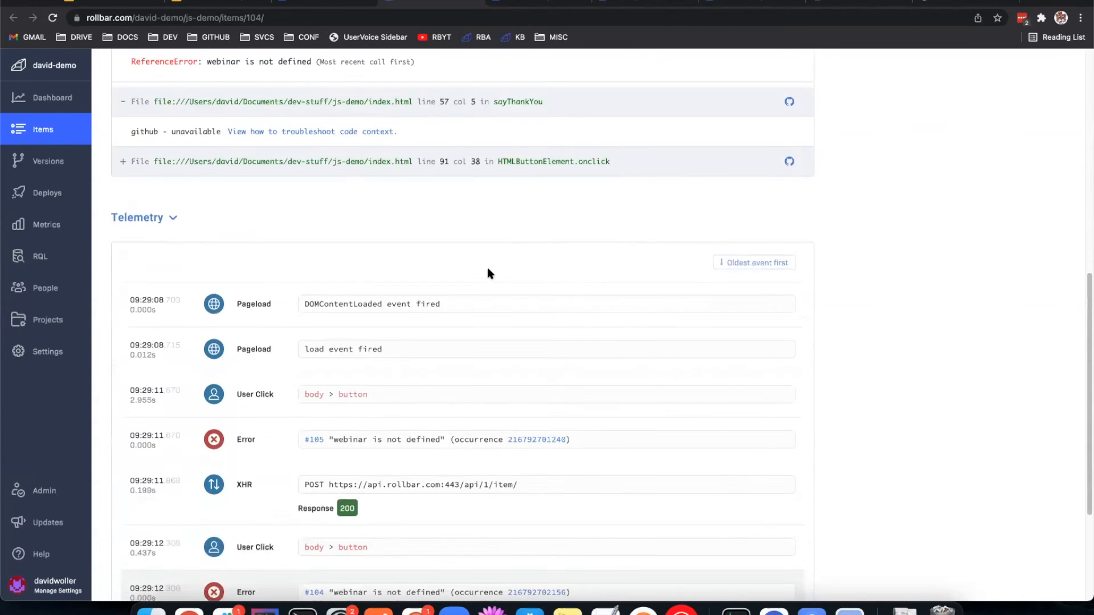
pyautogui.scroll(-3, 366, 332)
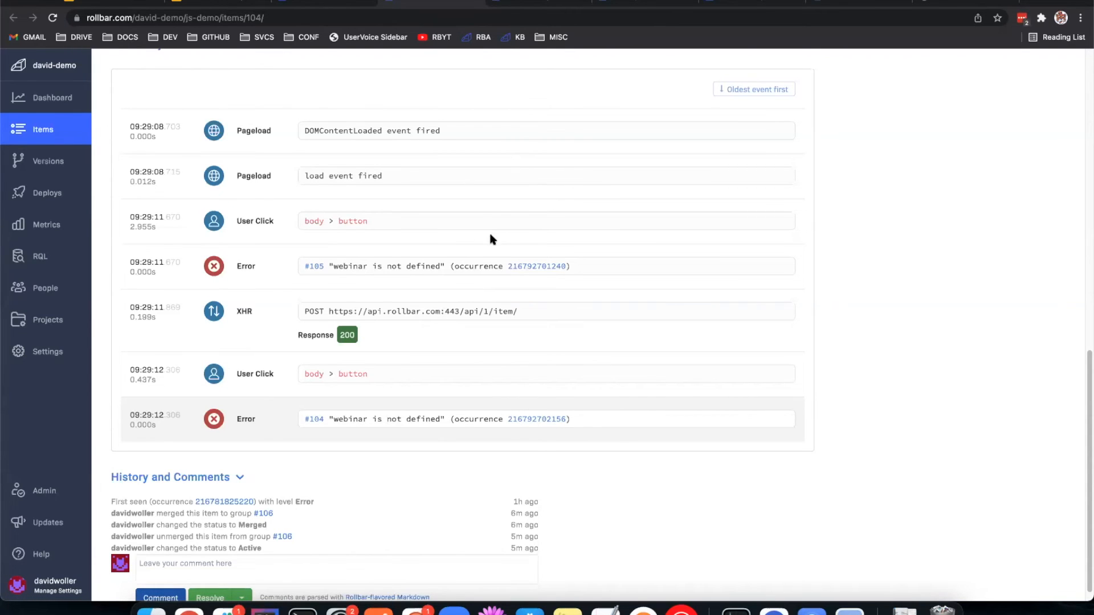
pyautogui.scroll(3, 493, 257)
pyautogui.scroll(9, 512, 265)
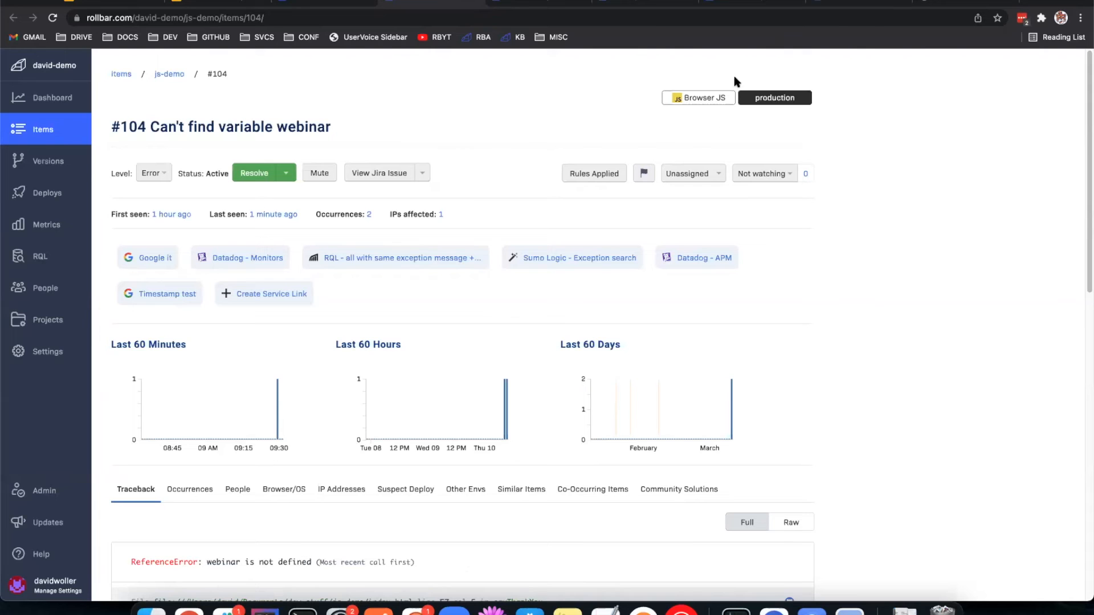
# Step: Go back to the Slack notification settings of the js-demo project
pyautogui.hotkey('ctrl', 'Tab')
pyautogui.hotkey('ctrl', 'Tab')
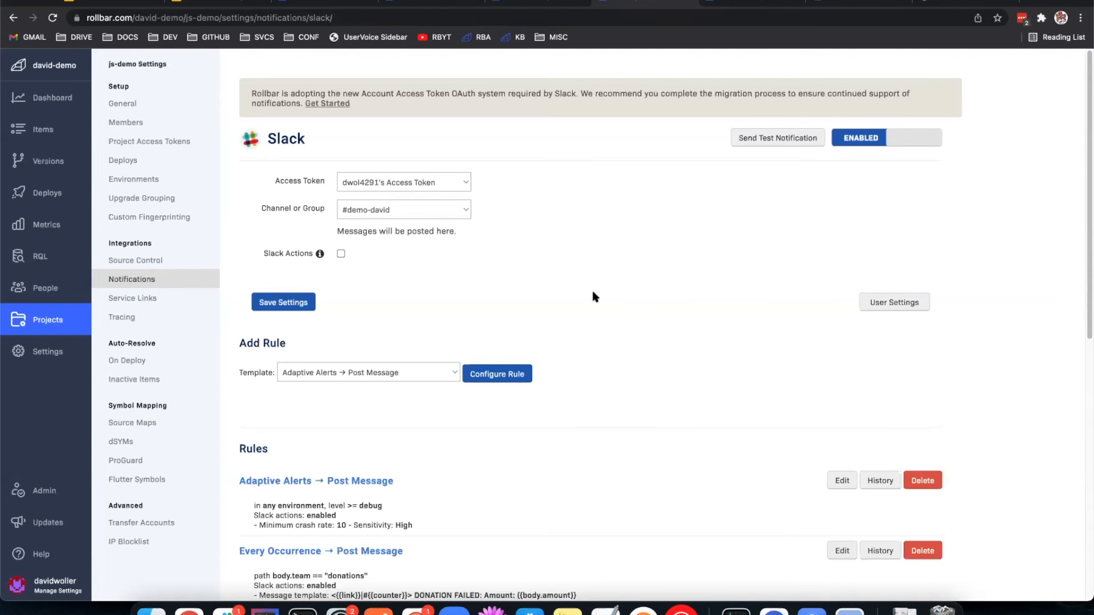
# Step: Examine the js-demo Slack settings, focusing on the channel or group where notification messages are posted
pyautogui.scroll(-4, 597, 284)
pyautogui.scroll(4, 539, 284)
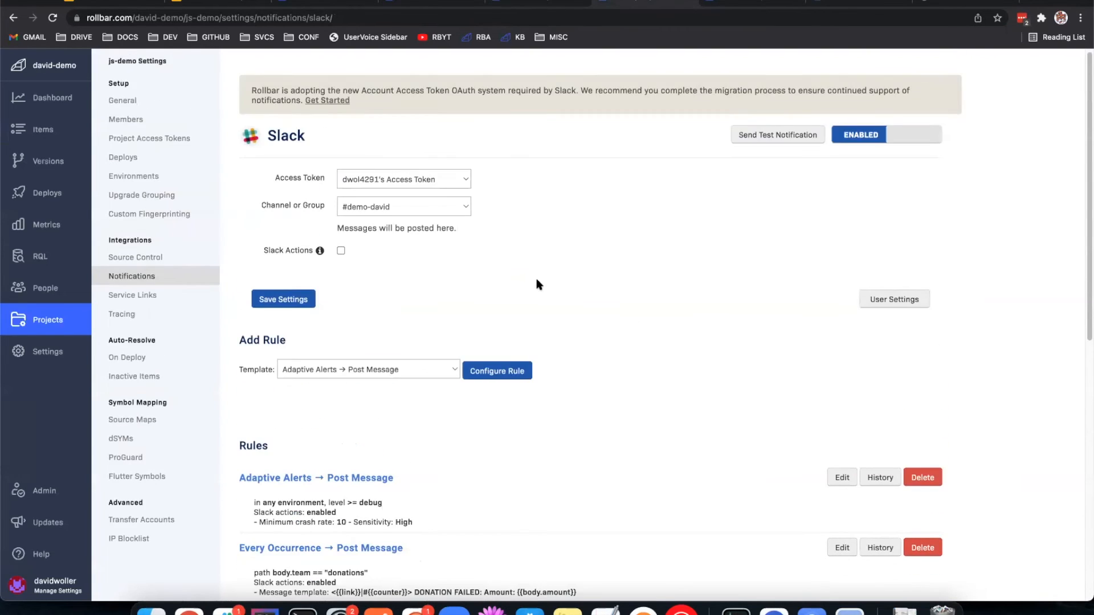
pyautogui.scroll(-3, 507, 253)
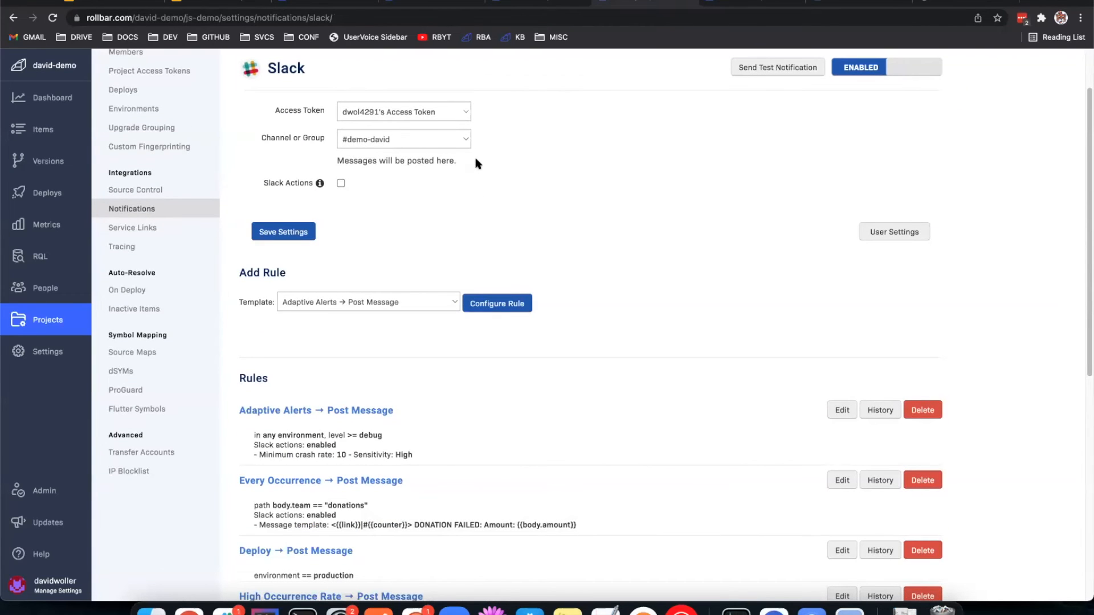
pyautogui.click(426, 140)
pyautogui.click(336, 141)
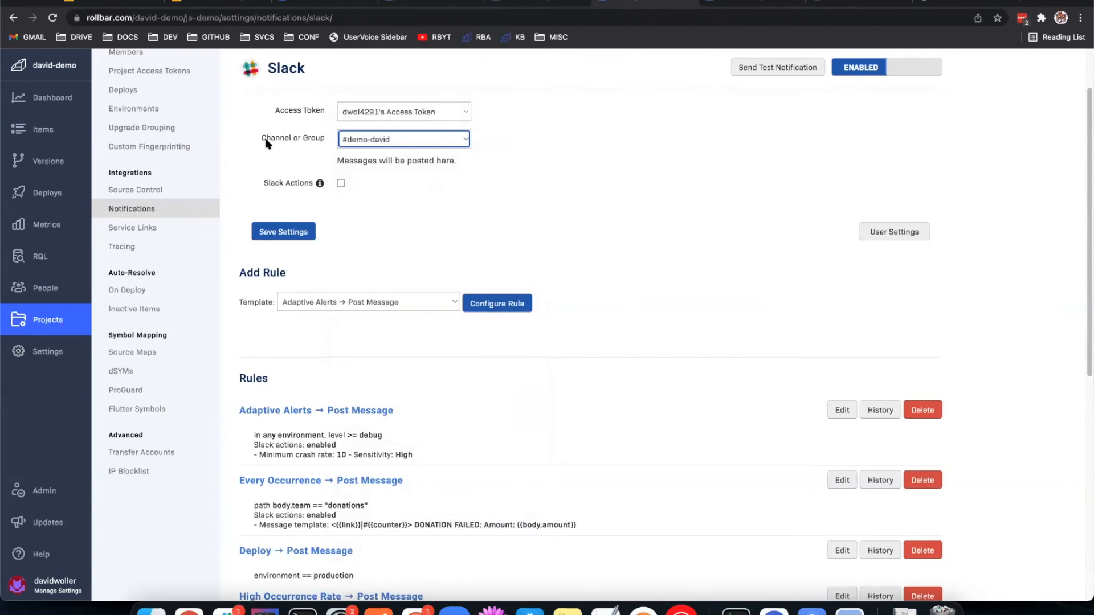
pyautogui.moveTo(581, 152); pyautogui.dragTo(566, 151)
pyautogui.click(555, 152)
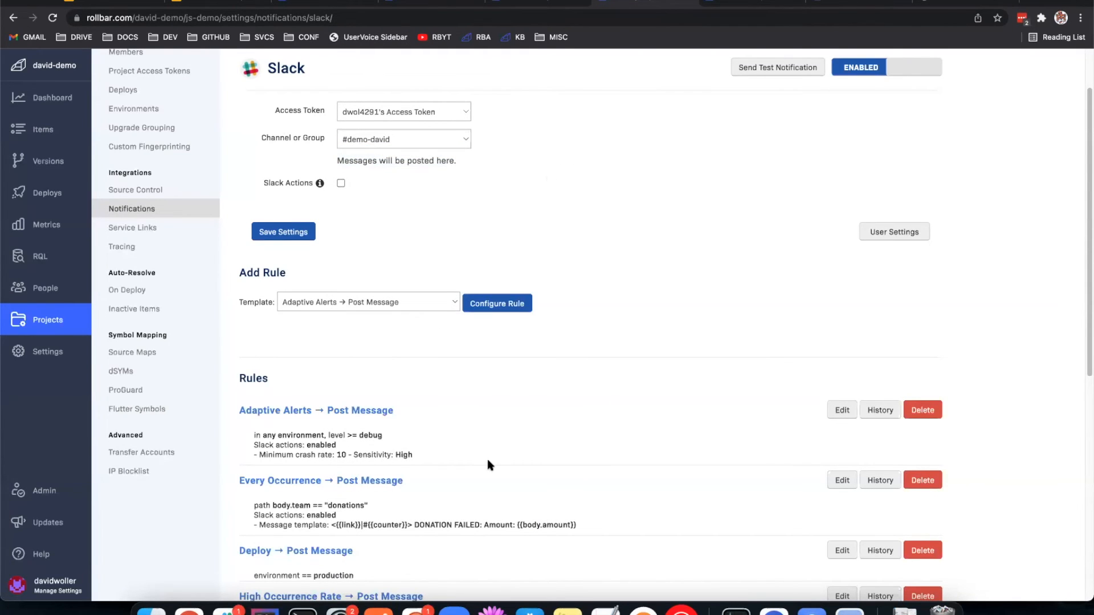
# Step: Choose New Item → Post Message as the template for adding a Slack rule
pyautogui.scroll(-3, 570, 450)
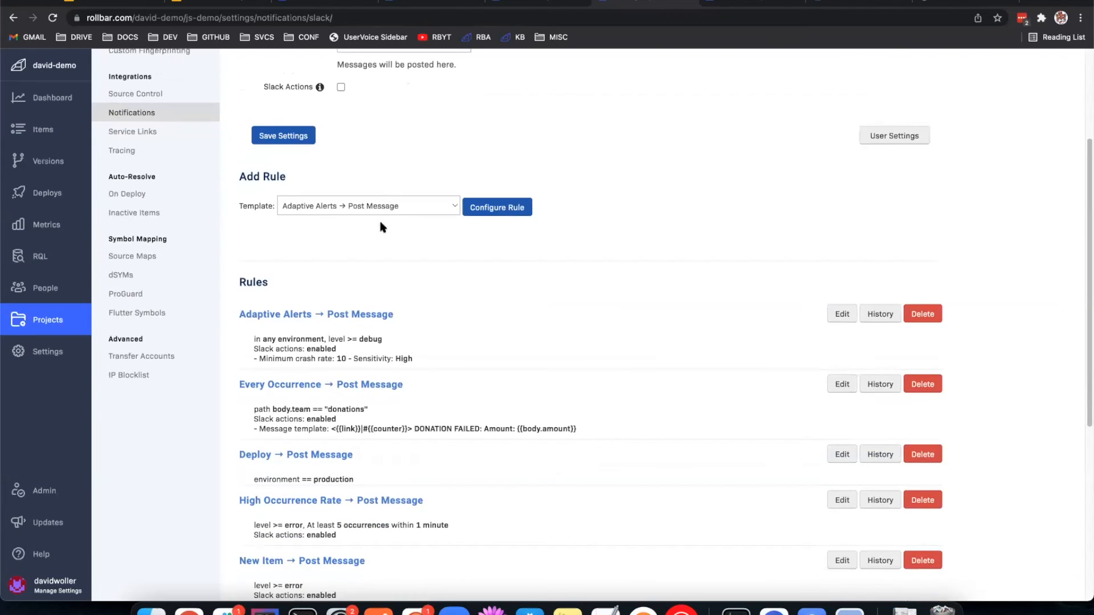
pyautogui.click(363, 209)
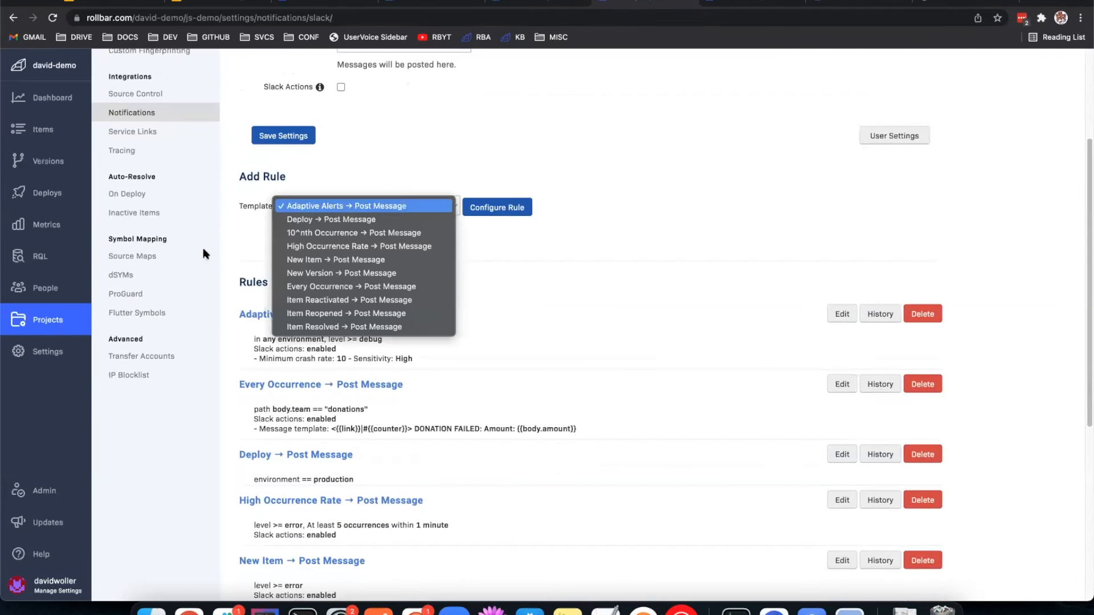
pyautogui.click(365, 261)
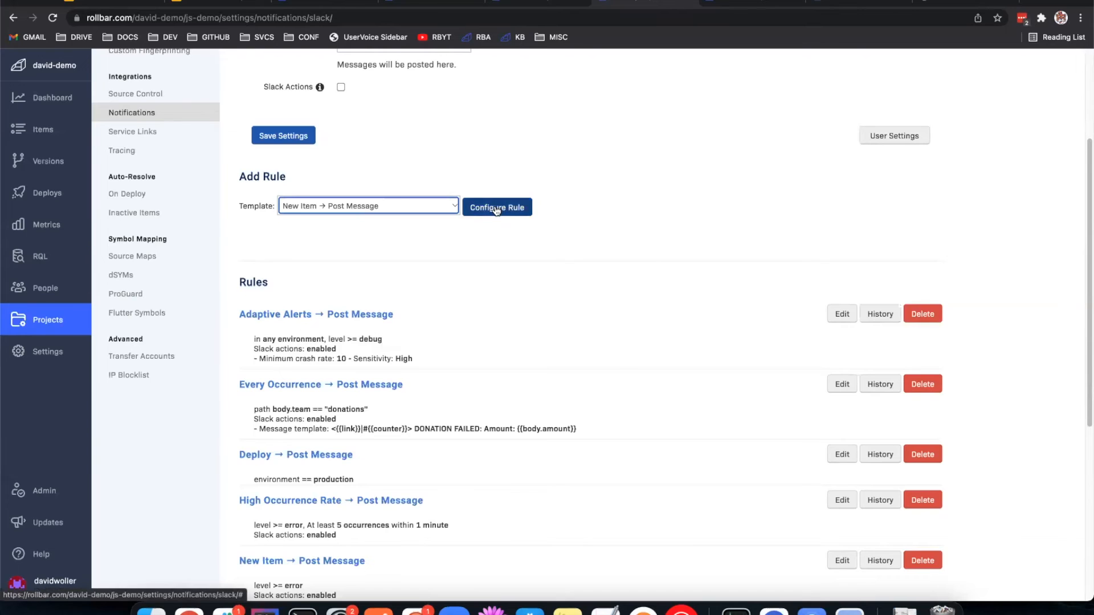
# Step: Open the High Occurrence Rate rule, review its channel choices and filters, and close it without saving
pyautogui.click(839, 502)
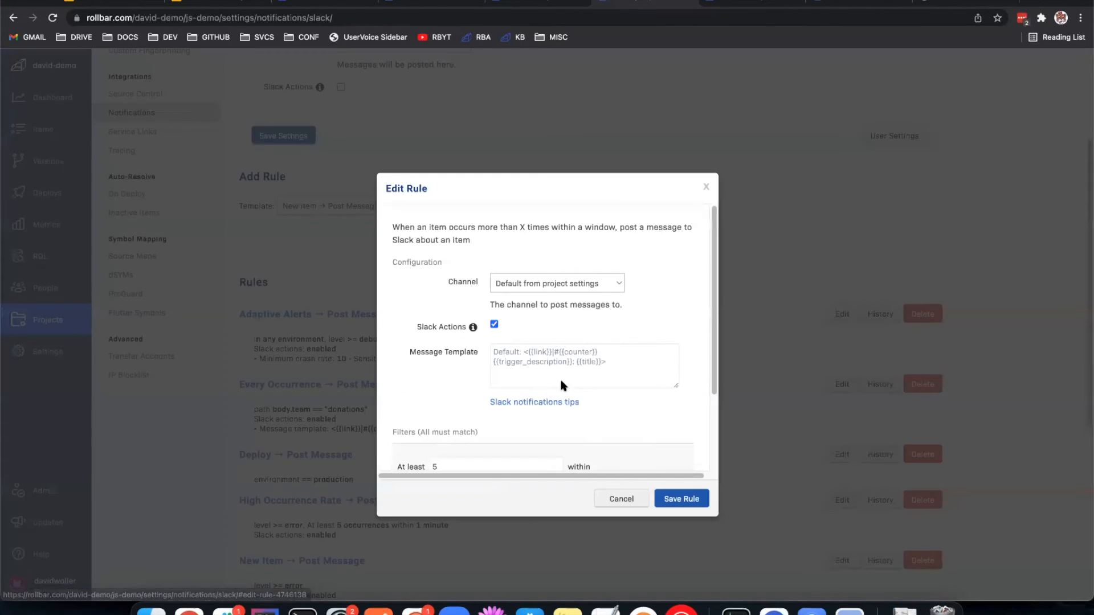
pyautogui.click(598, 283)
pyautogui.click(572, 254)
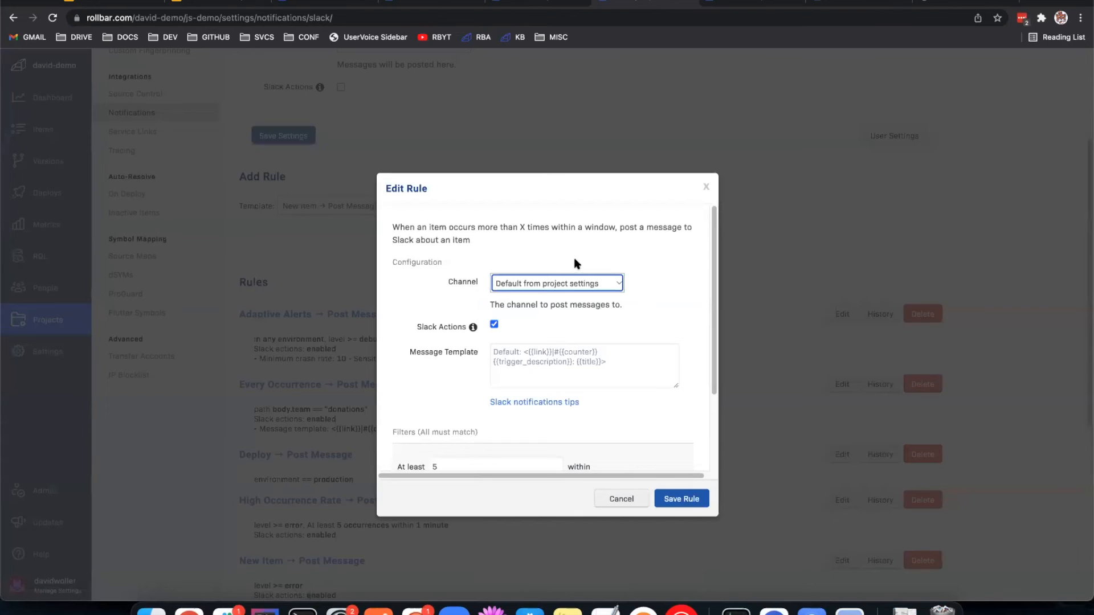
pyautogui.click(552, 283)
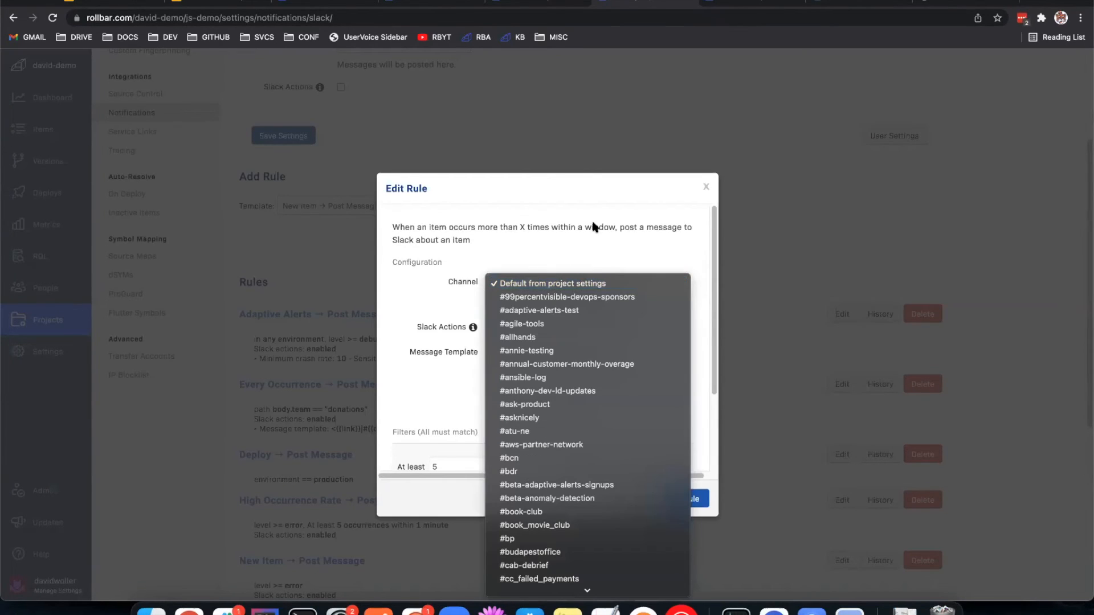
pyautogui.click(662, 244)
pyautogui.click(670, 276)
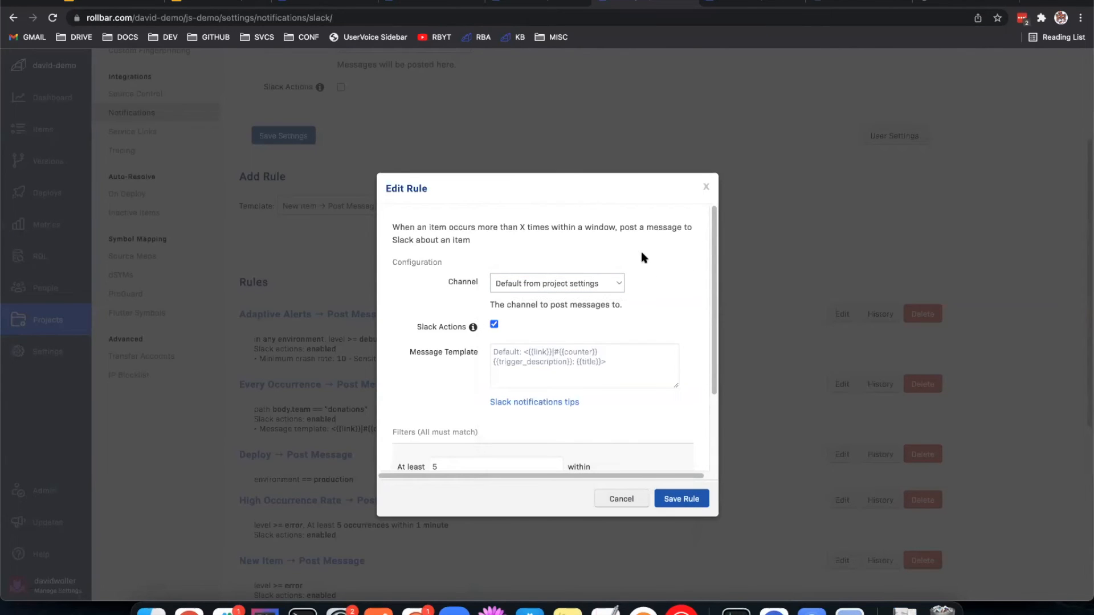
pyautogui.scroll(-2, 632, 344)
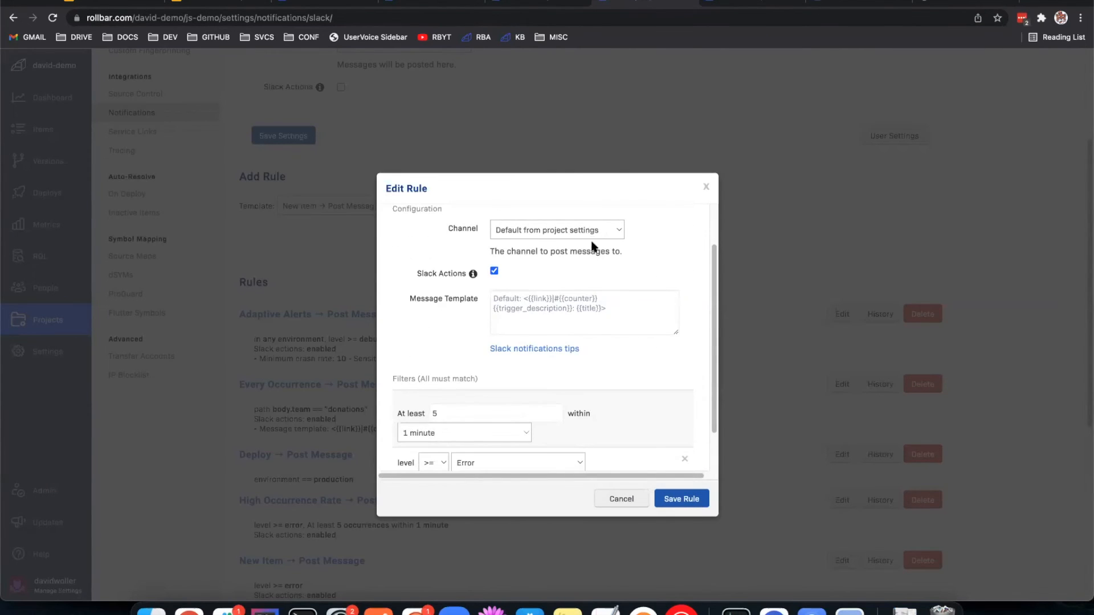
pyautogui.click(707, 189)
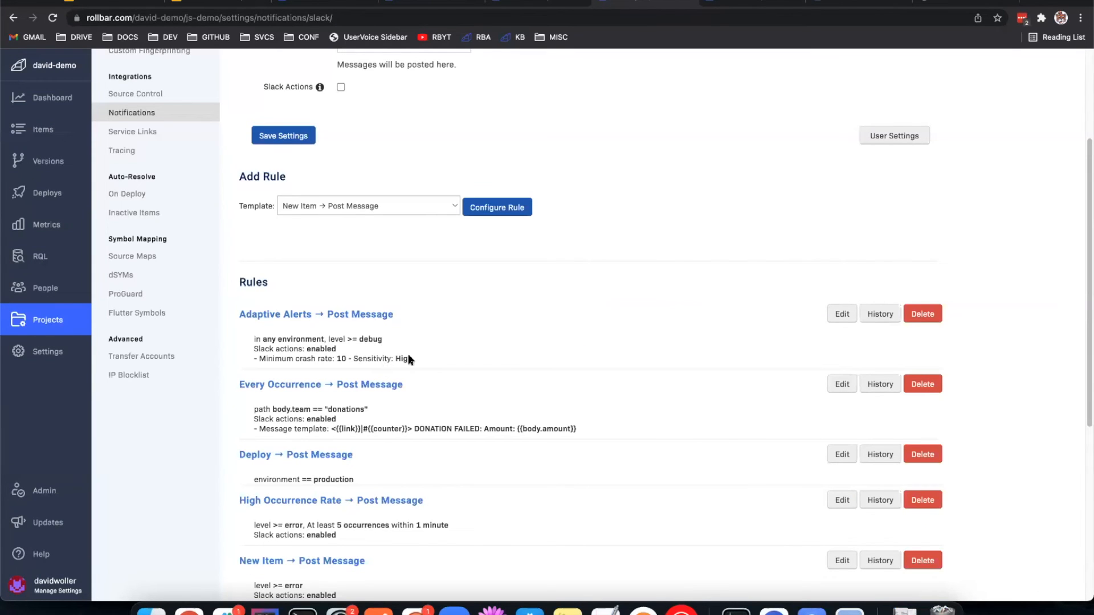
# Step: Start configuring a New Item → Post Message rule and add an environment == production filter to it
pyautogui.click(330, 208)
pyautogui.click(330, 209)
pyautogui.click(519, 212)
pyautogui.scroll(-1, 410, 436)
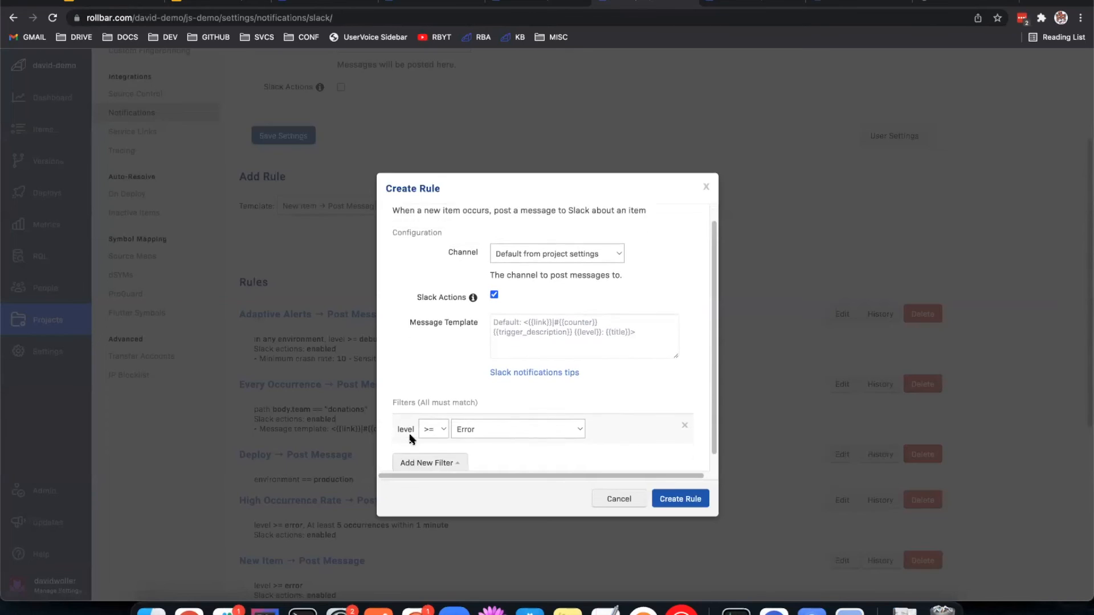
pyautogui.scroll(-1, 410, 439)
pyautogui.click(433, 447)
pyautogui.click(437, 333)
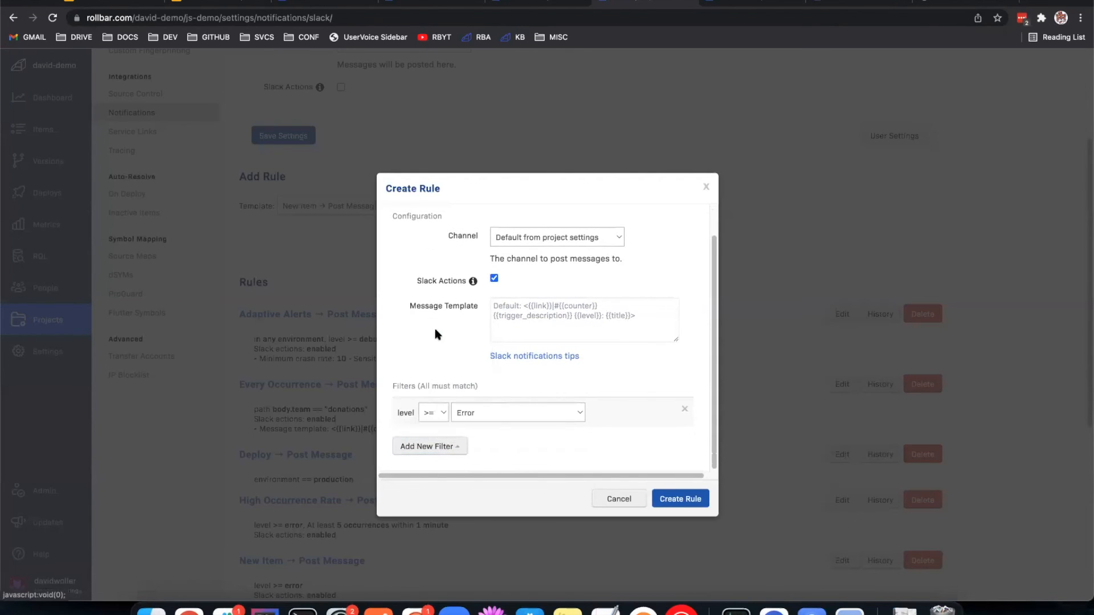
pyautogui.click(424, 448)
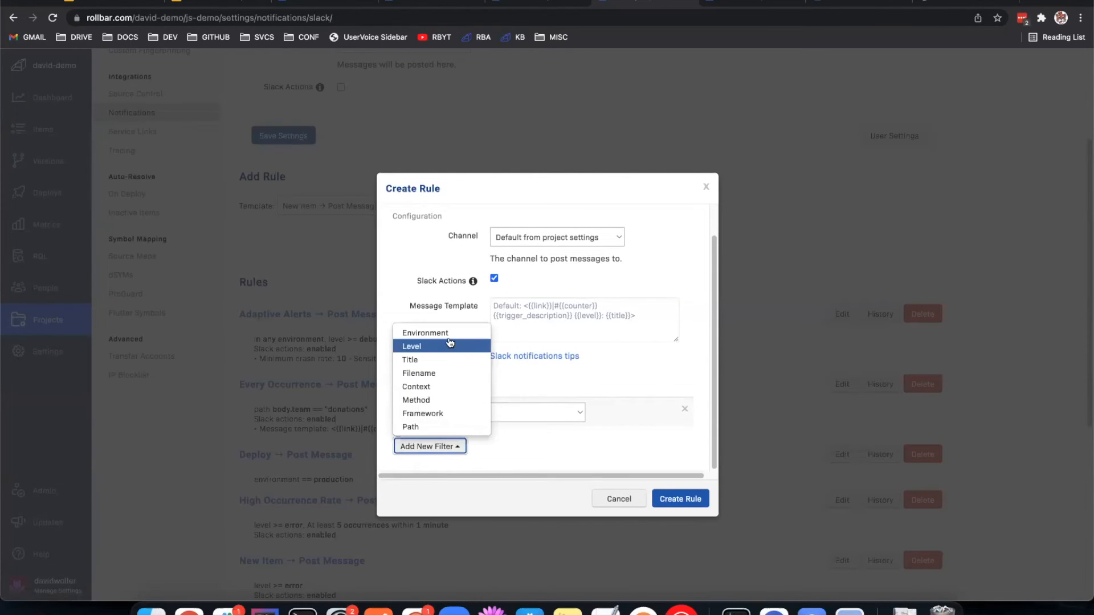
pyautogui.click(450, 346)
pyautogui.scroll(-1, 496, 396)
pyautogui.click(509, 415)
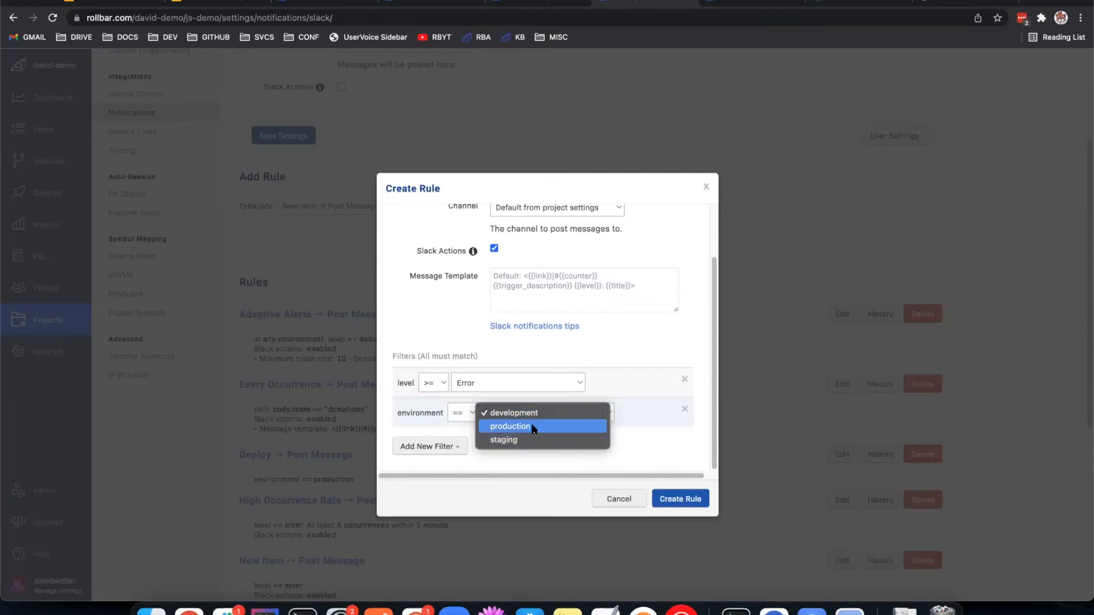
pyautogui.click(532, 427)
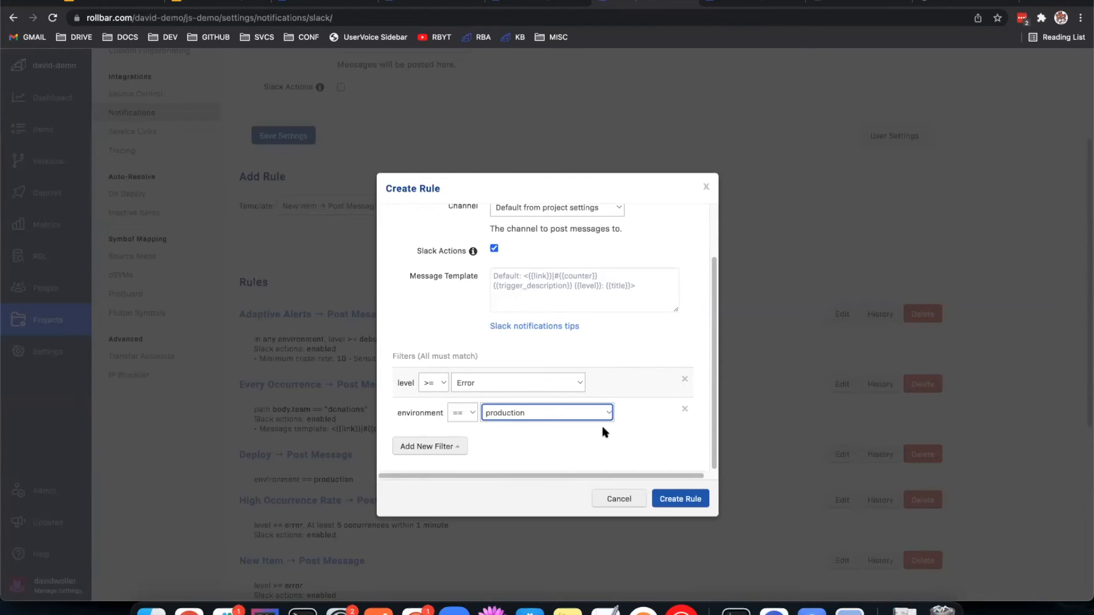
# Step: Review the new rule's channel, message template and environment filter, then close it without creating the rule
pyautogui.click(699, 427)
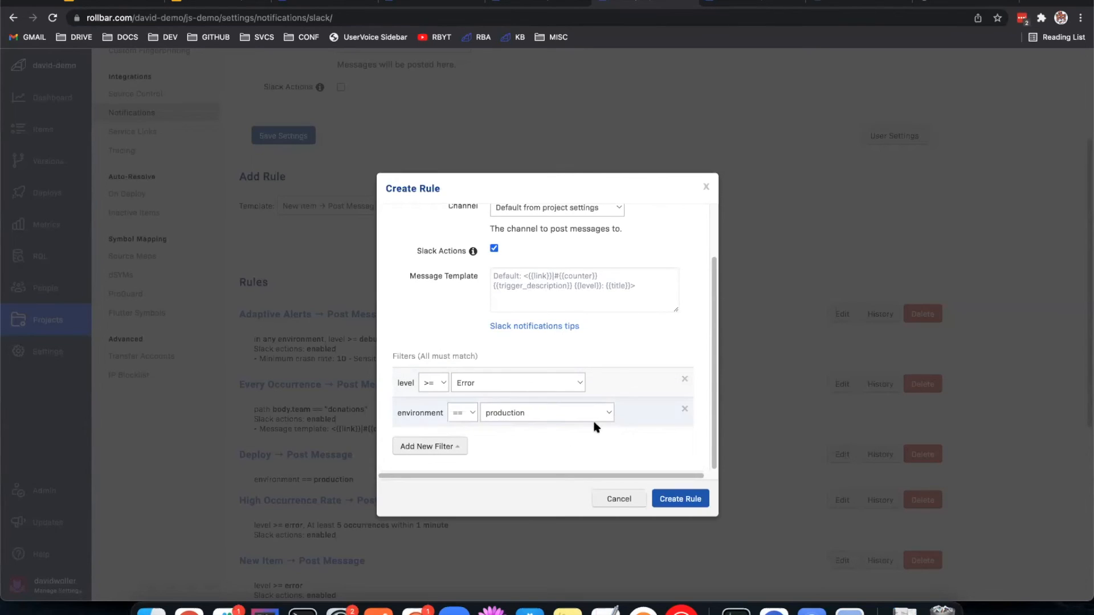
pyautogui.scroll(3, 592, 450)
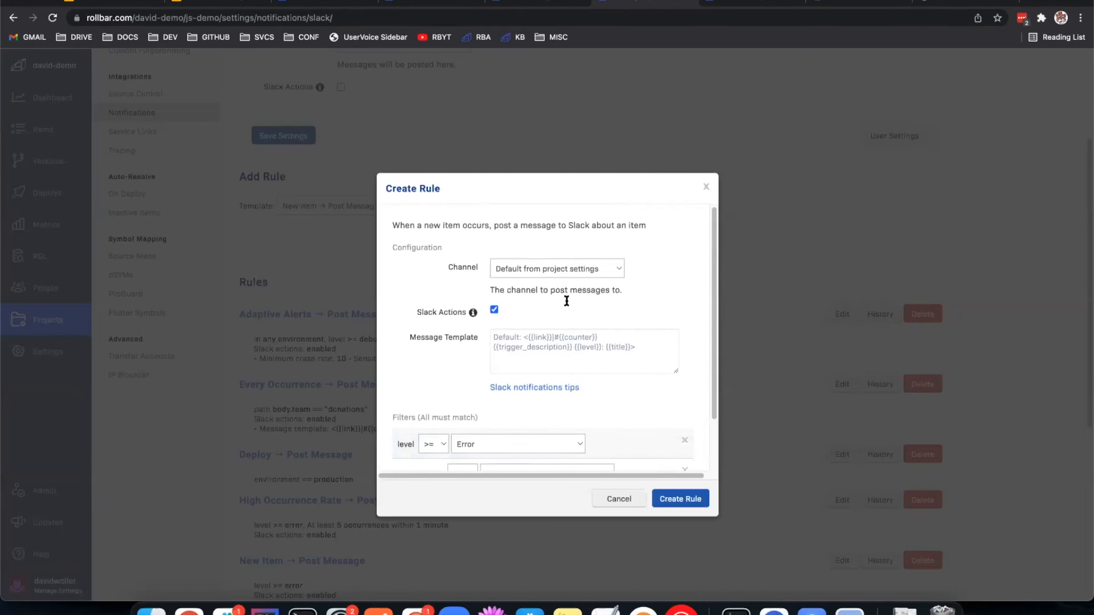
pyautogui.scroll(-3, 570, 310)
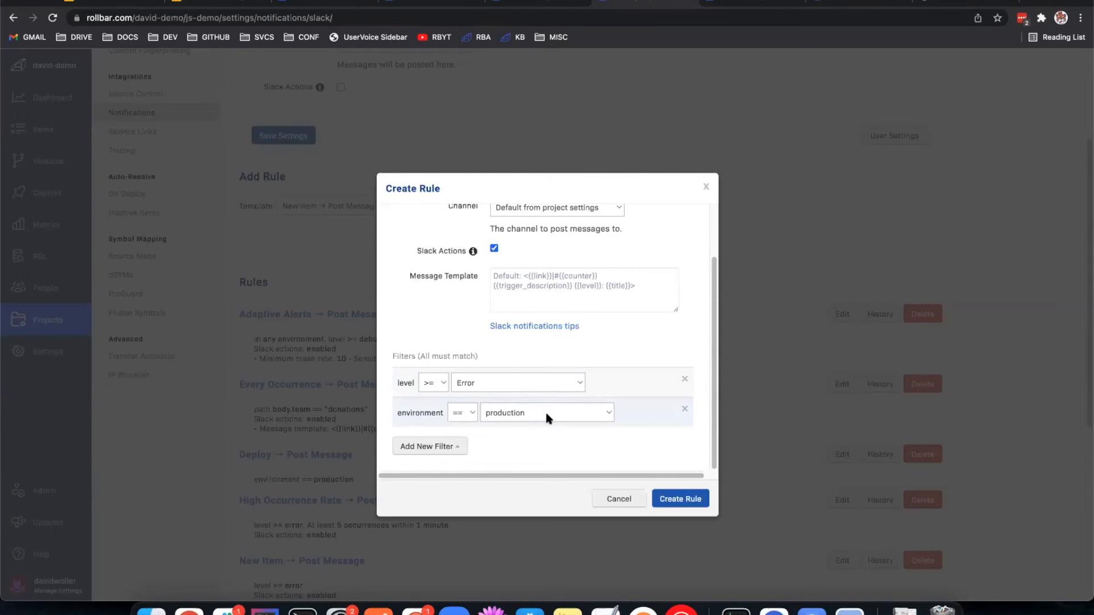
pyautogui.moveTo(398, 414); pyautogui.dragTo(449, 418)
pyautogui.click(450, 420)
pyautogui.click(429, 416)
pyautogui.scroll(3, 429, 416)
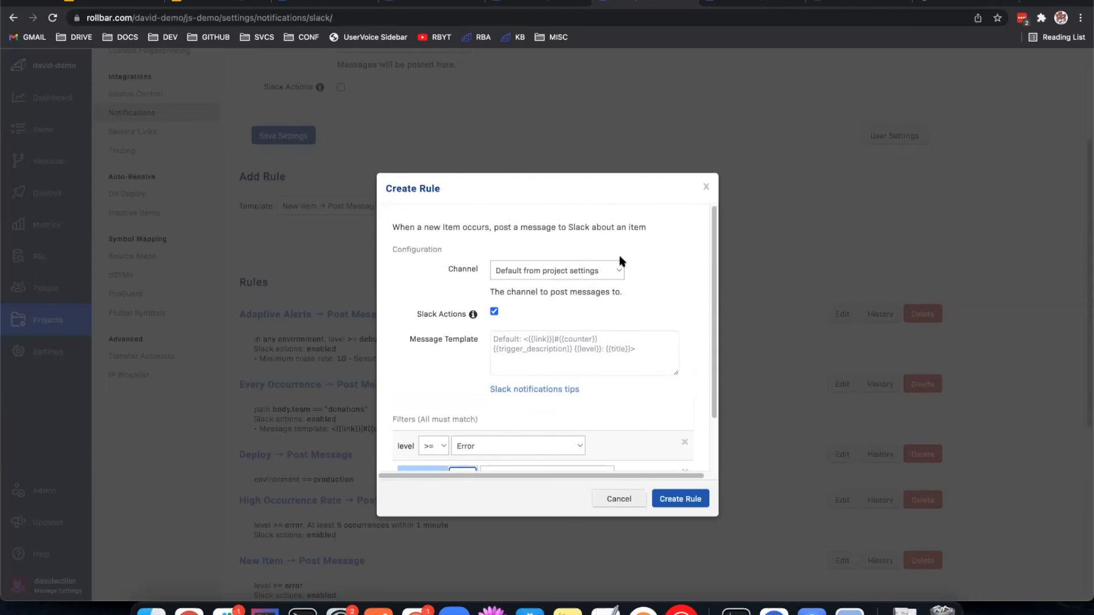
pyautogui.click(705, 189)
# Step: Look through the available rule templates and choose Adaptive Alerts → Post Message
pyautogui.scroll(-3, 597, 230)
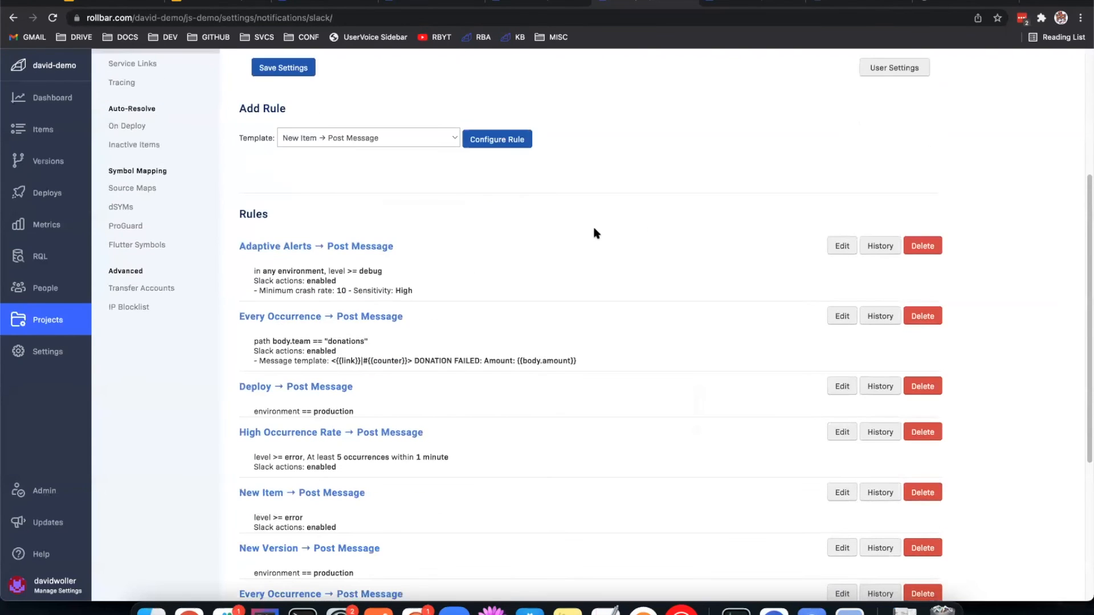
pyautogui.click(393, 142)
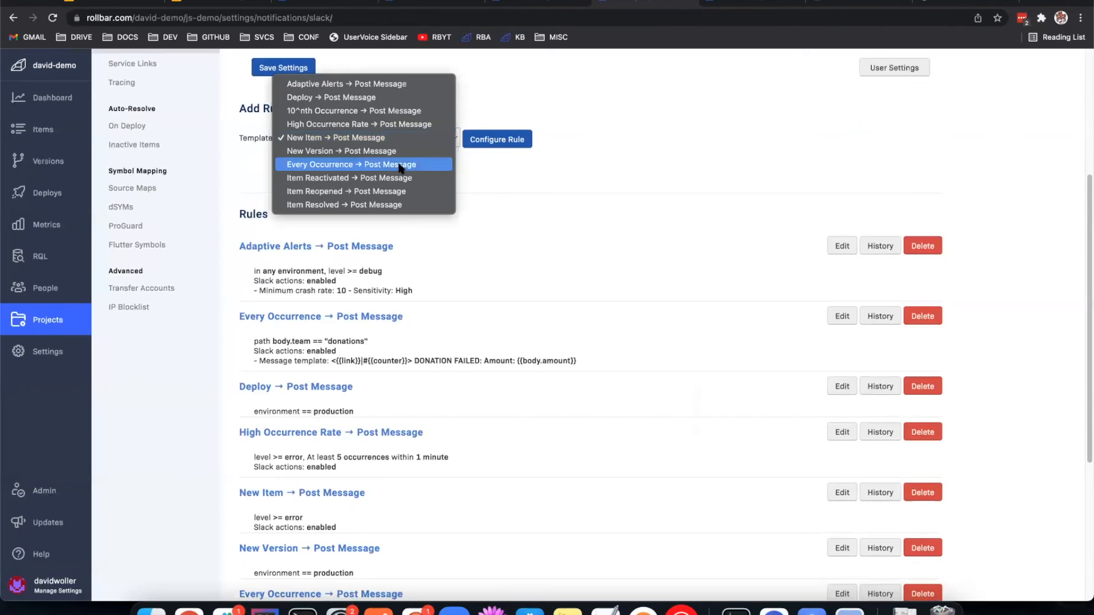
pyautogui.click(465, 205)
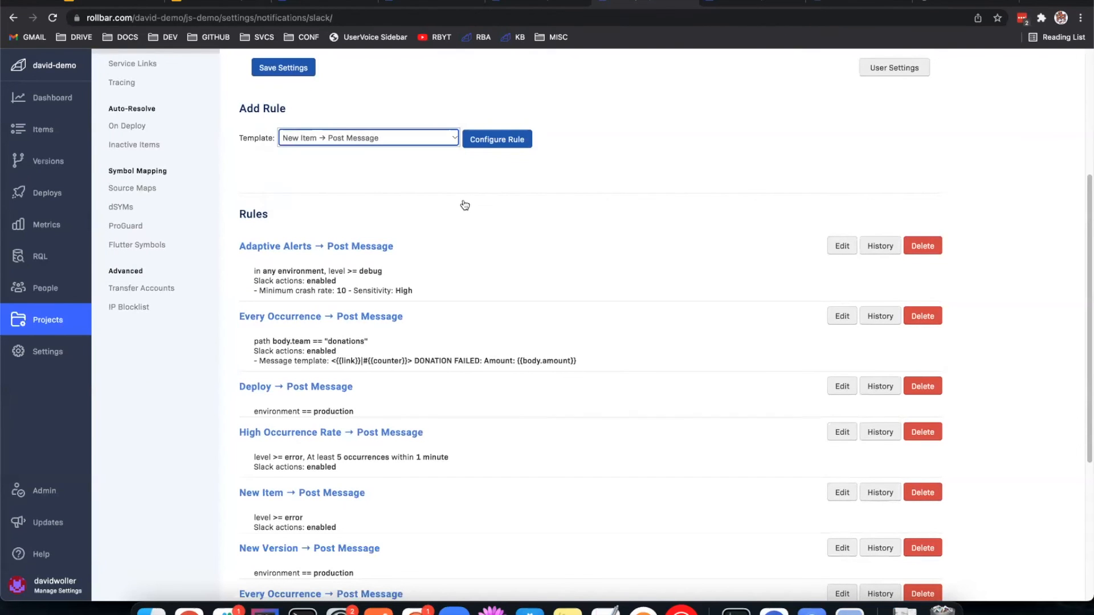
pyautogui.click(379, 138)
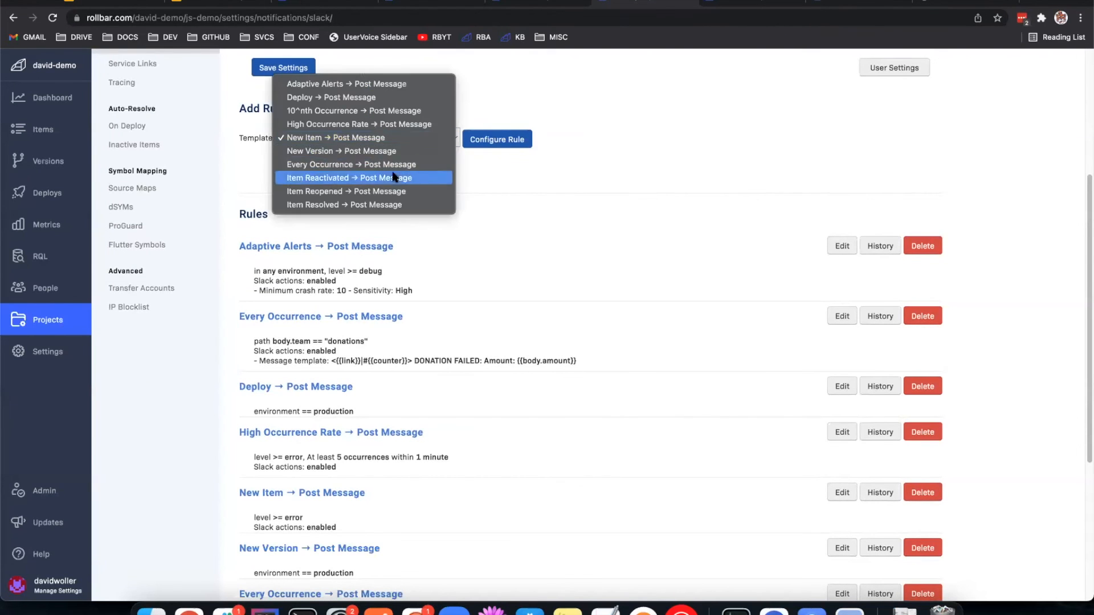
pyautogui.click(384, 84)
# Step: Open the existing Adaptive Alerts rule for editing and examine its minimum exception rate and the sensitivity explanation
pyautogui.click(837, 249)
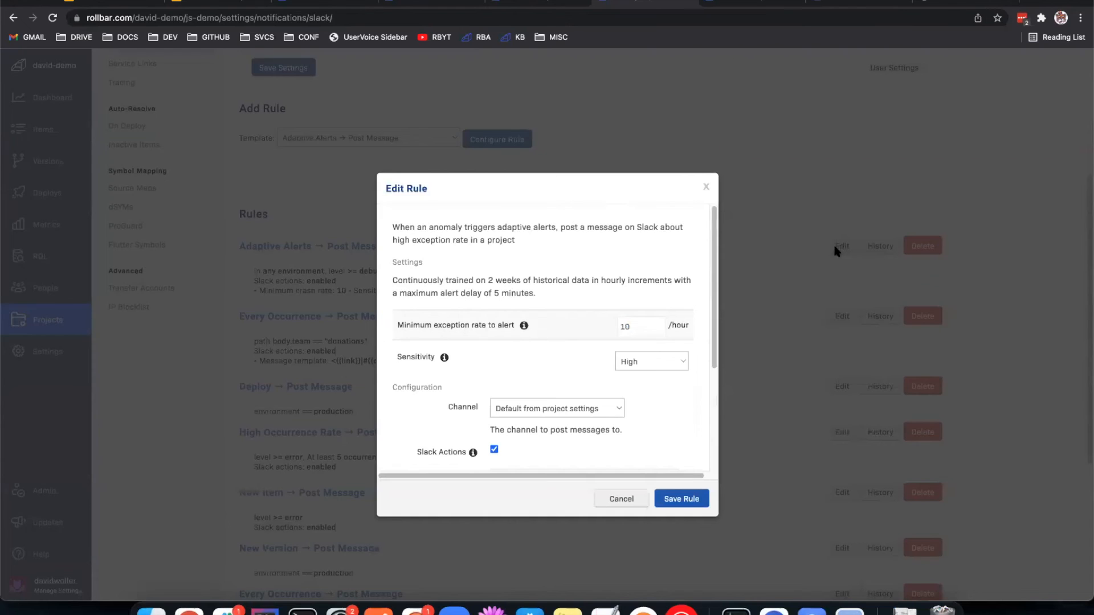
pyautogui.scroll(-2, 544, 292)
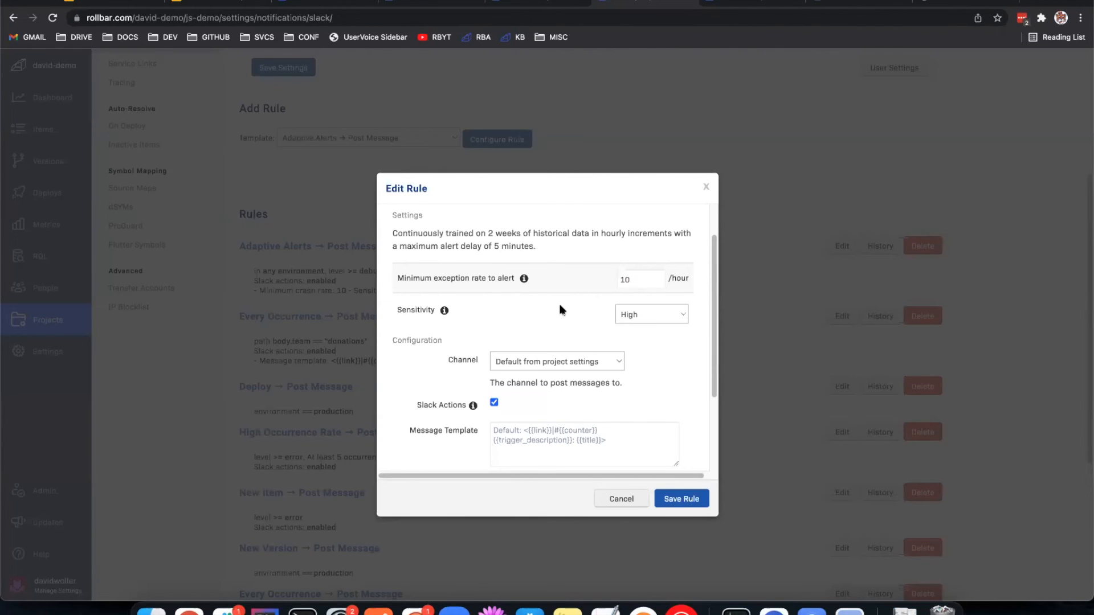
pyautogui.doubleClick(630, 277)
pyautogui.click(444, 312)
pyautogui.moveTo(445, 311)
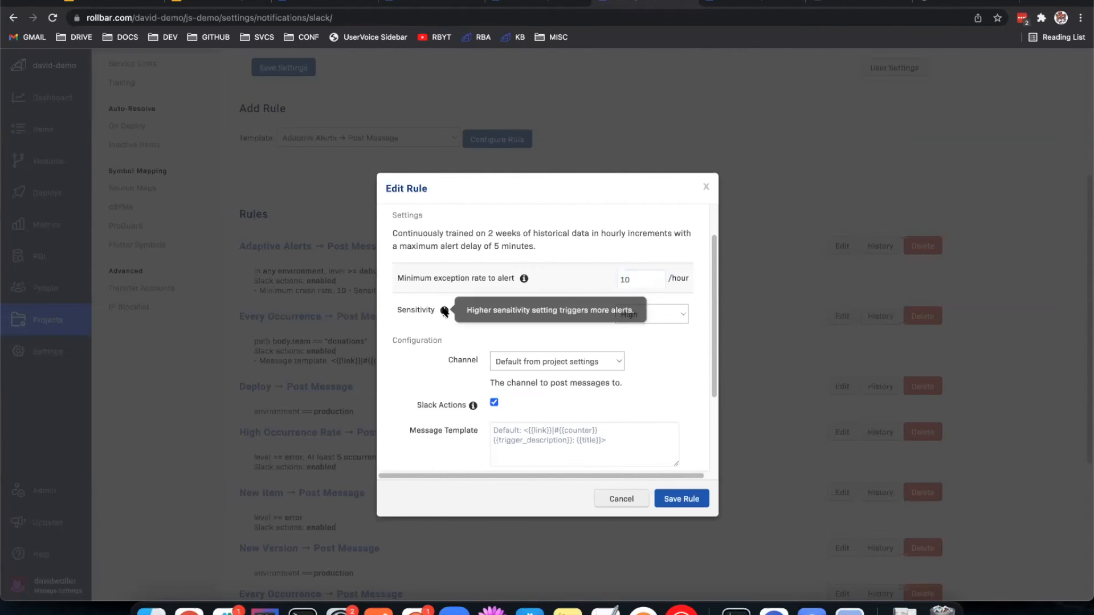
# Step: Set the Adaptive Alerts rule's sensitivity to Low
pyautogui.click(655, 317)
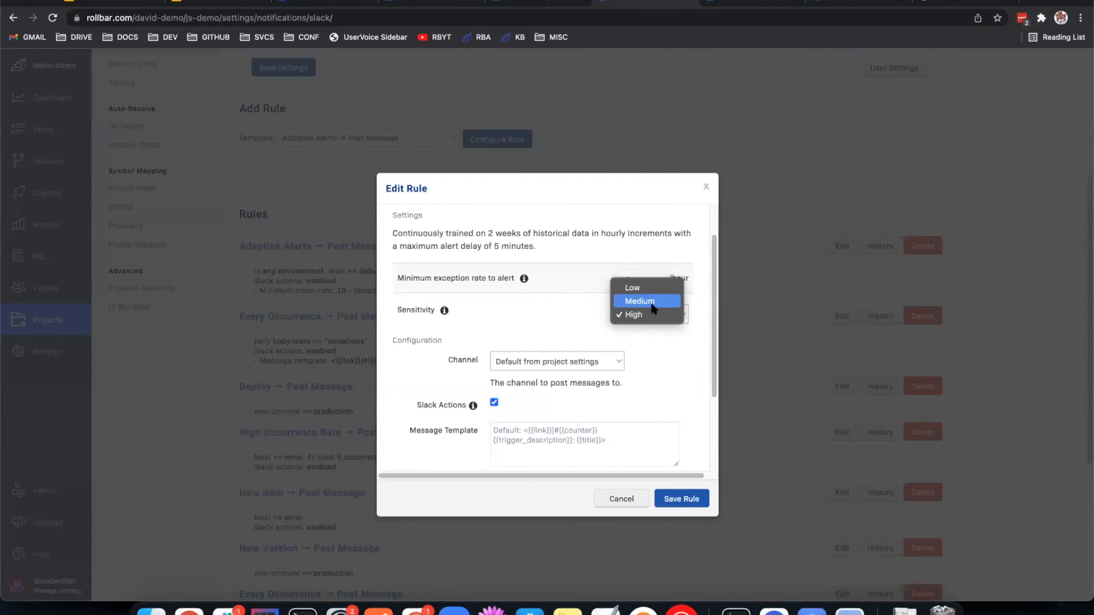
pyautogui.click(652, 309)
pyautogui.click(648, 316)
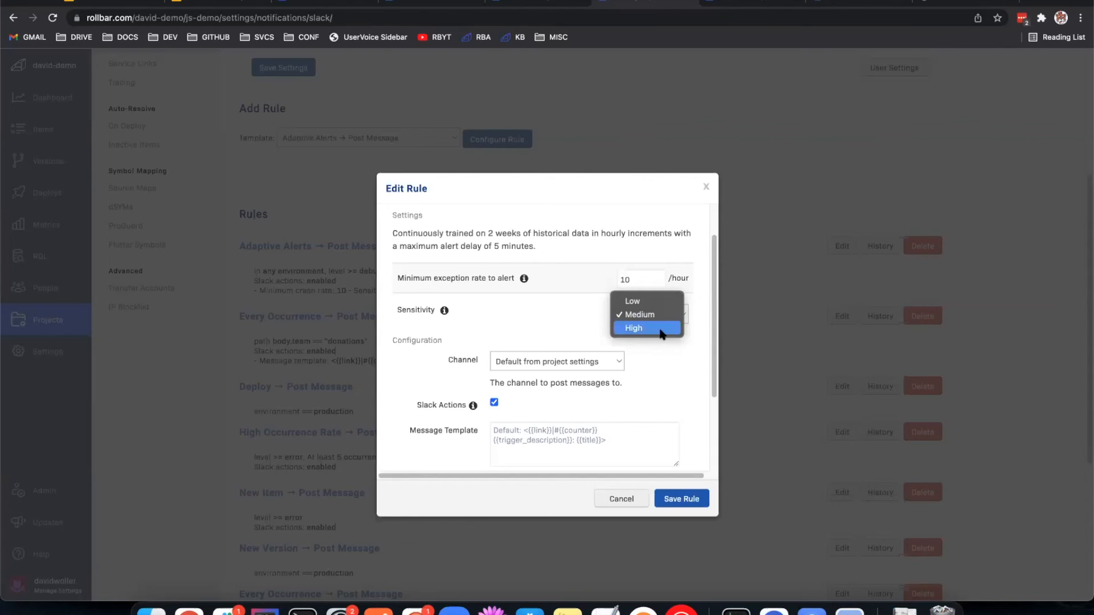
pyautogui.click(643, 302)
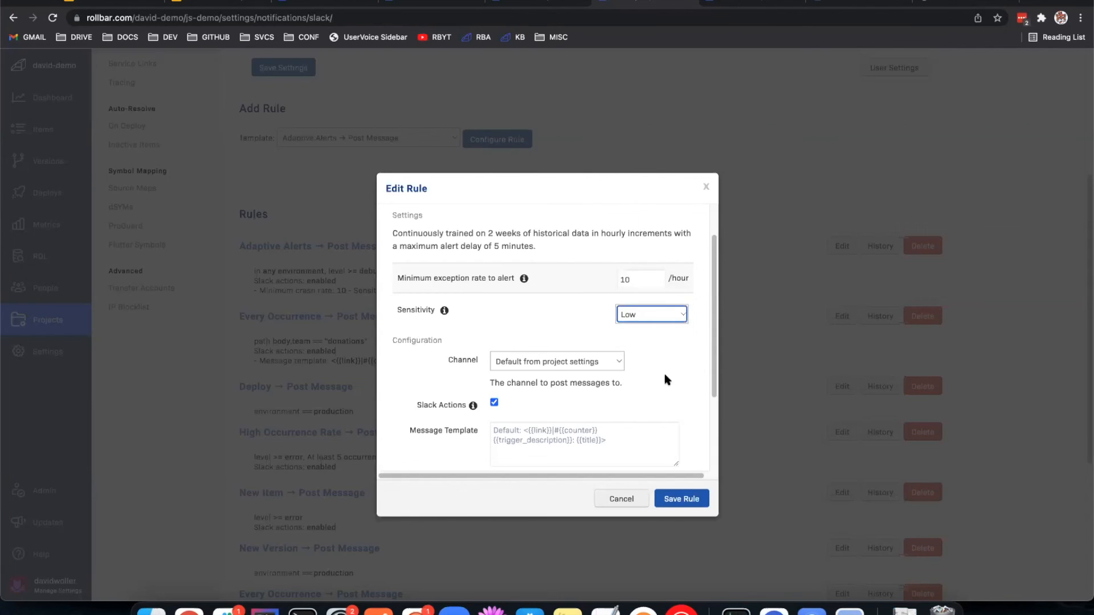
# Step: Add an environment filter to the Adaptive Alerts rule, keeping it at development after viewing the environment choices
pyautogui.scroll(-4, 584, 384)
pyautogui.click(451, 451)
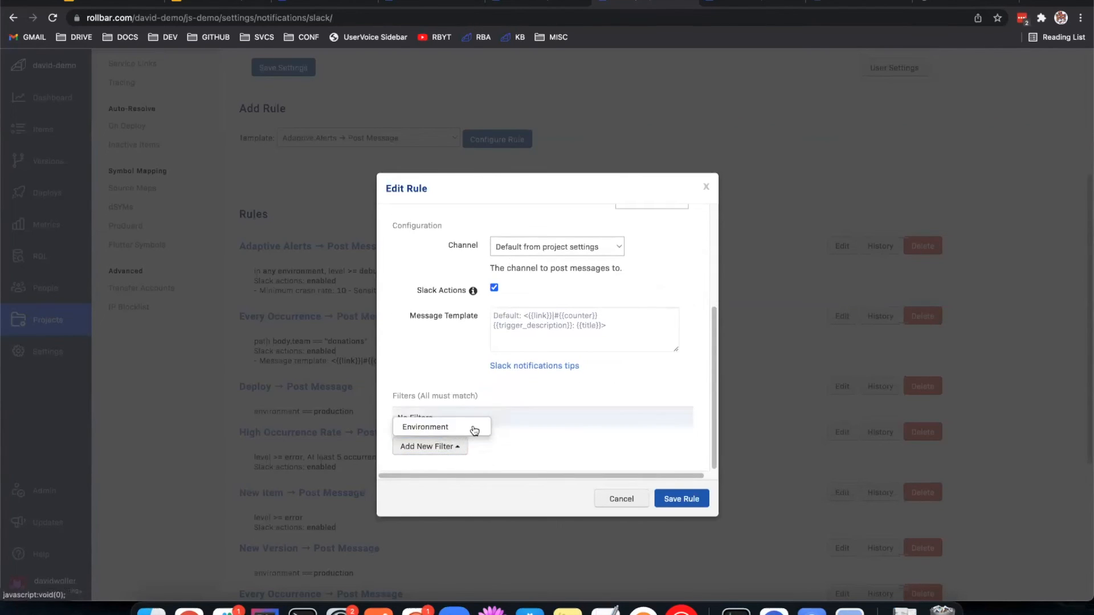
pyautogui.click(474, 430)
pyautogui.click(538, 416)
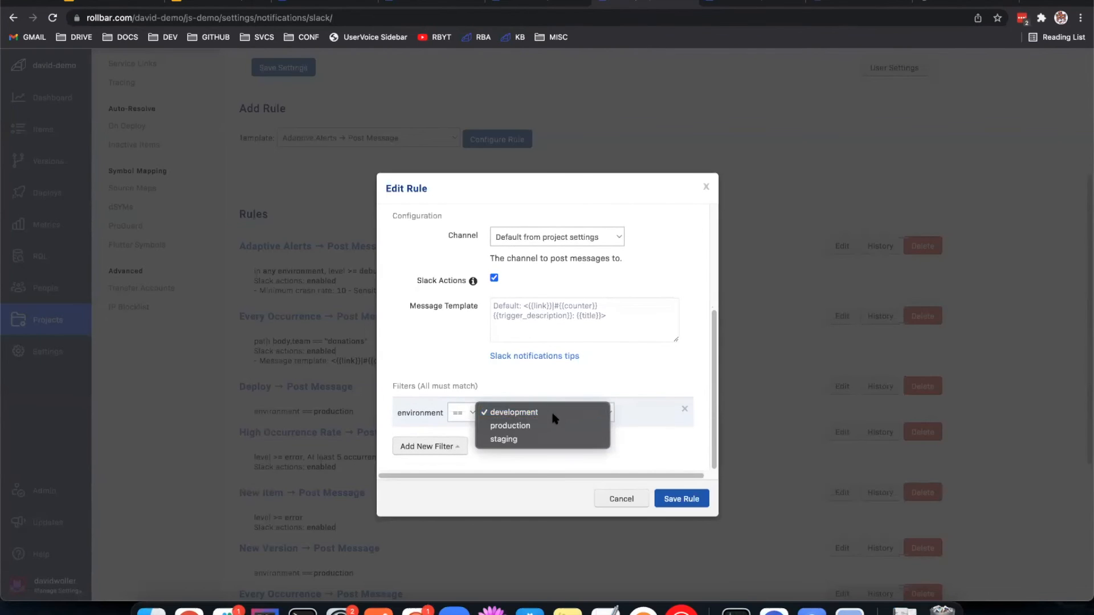
pyautogui.click(623, 379)
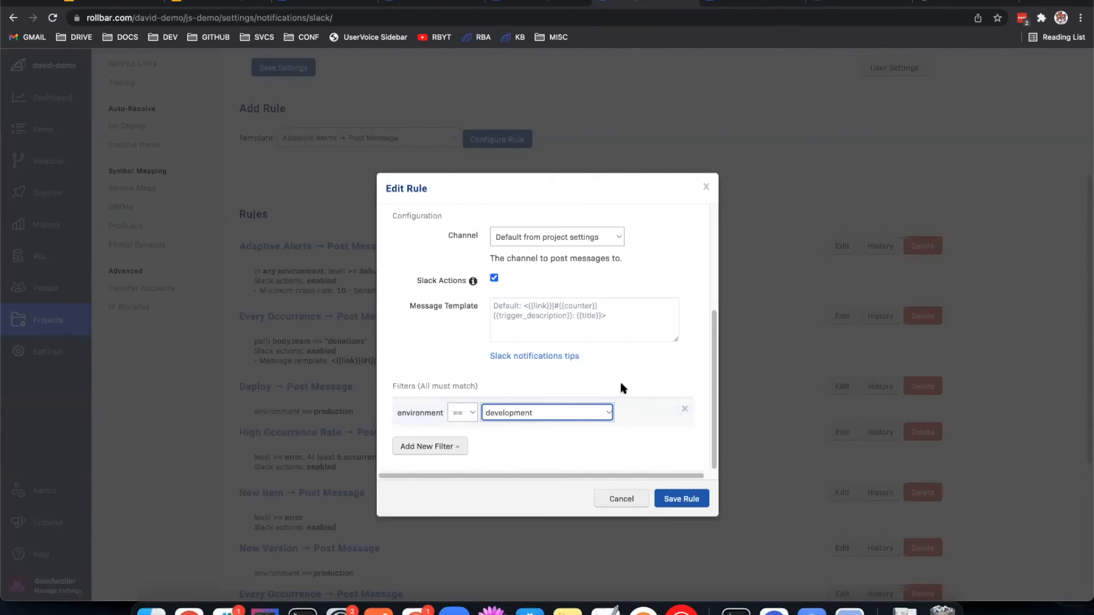
# Step: Review the Adaptive Alerts rule's settings once more and close the rule without saving
pyautogui.scroll(5, 634, 371)
pyautogui.scroll(-2, 608, 371)
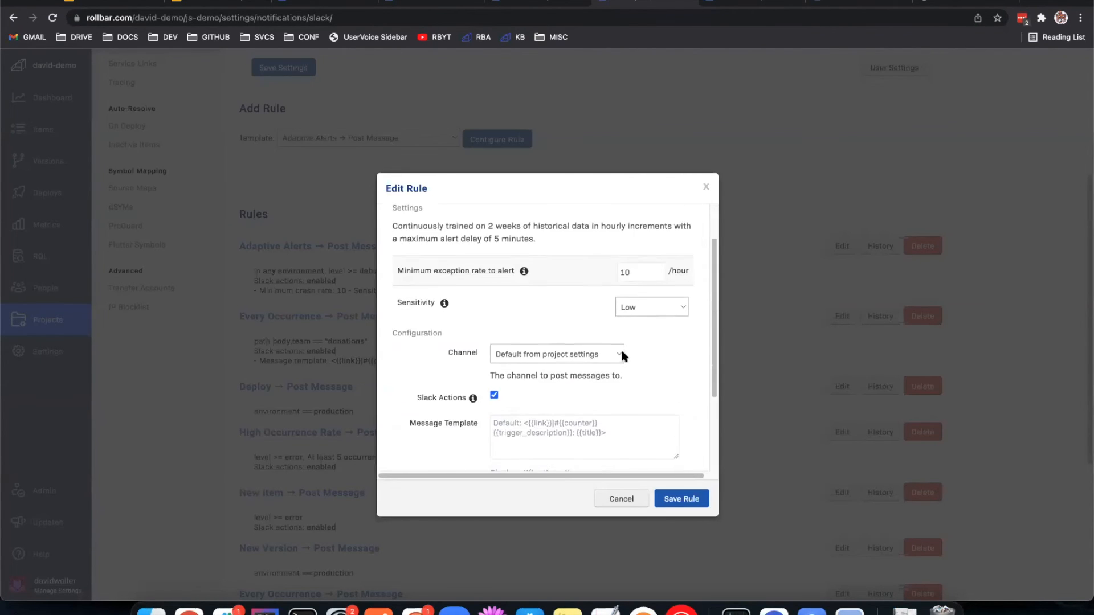
pyautogui.scroll(-5, 623, 356)
pyautogui.click(707, 186)
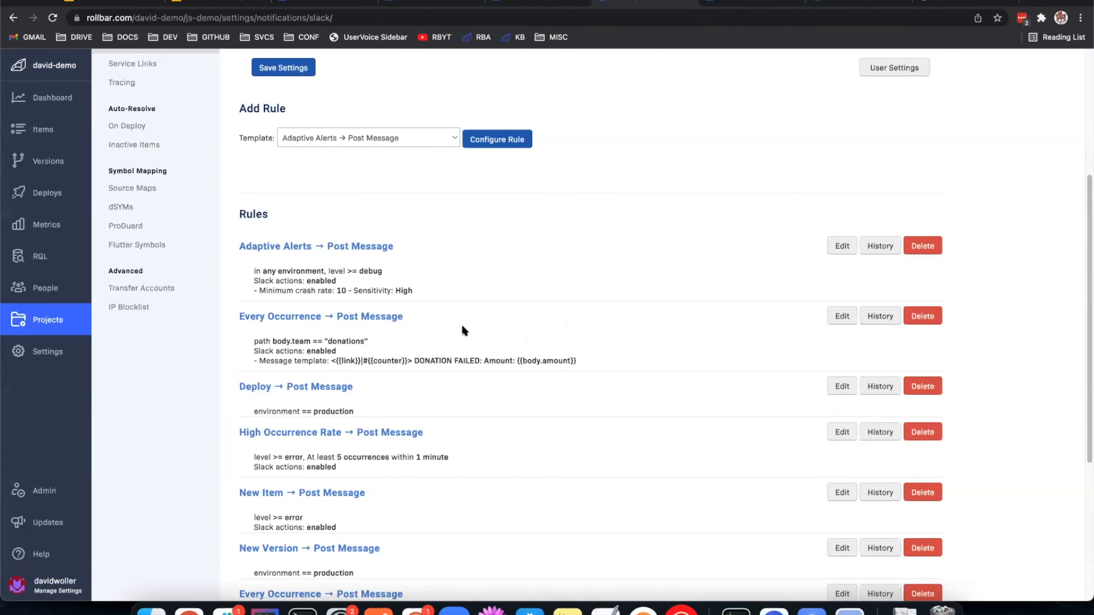
# Step: Switch to TextMate and examine the custom payload keys in the Rollbar configuration at the start of index.html
pyautogui.click(490, 607)
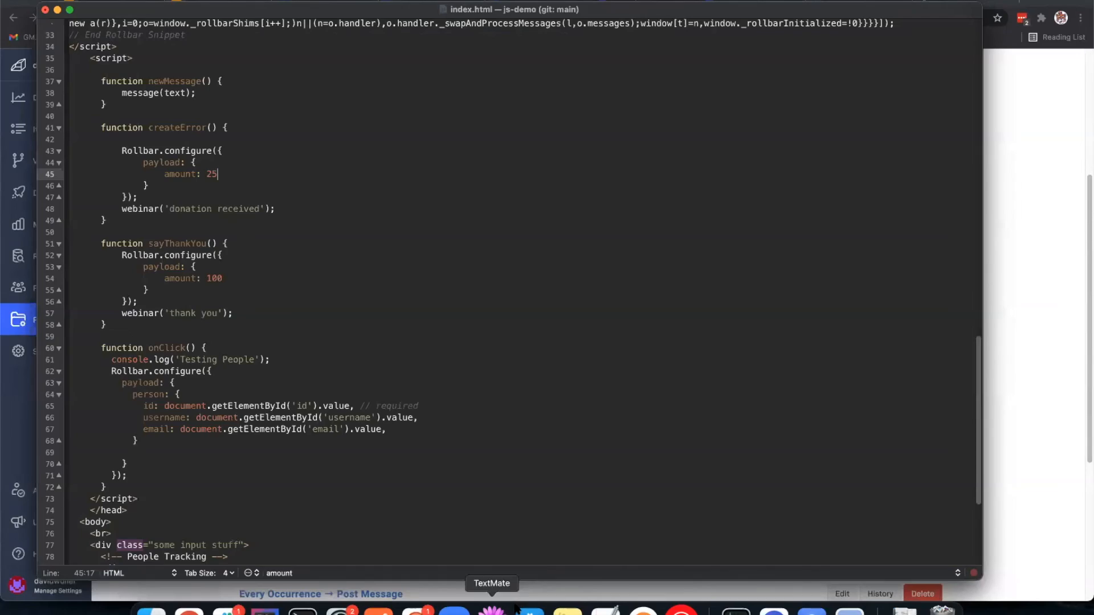
pyautogui.scroll(10, 392, 297)
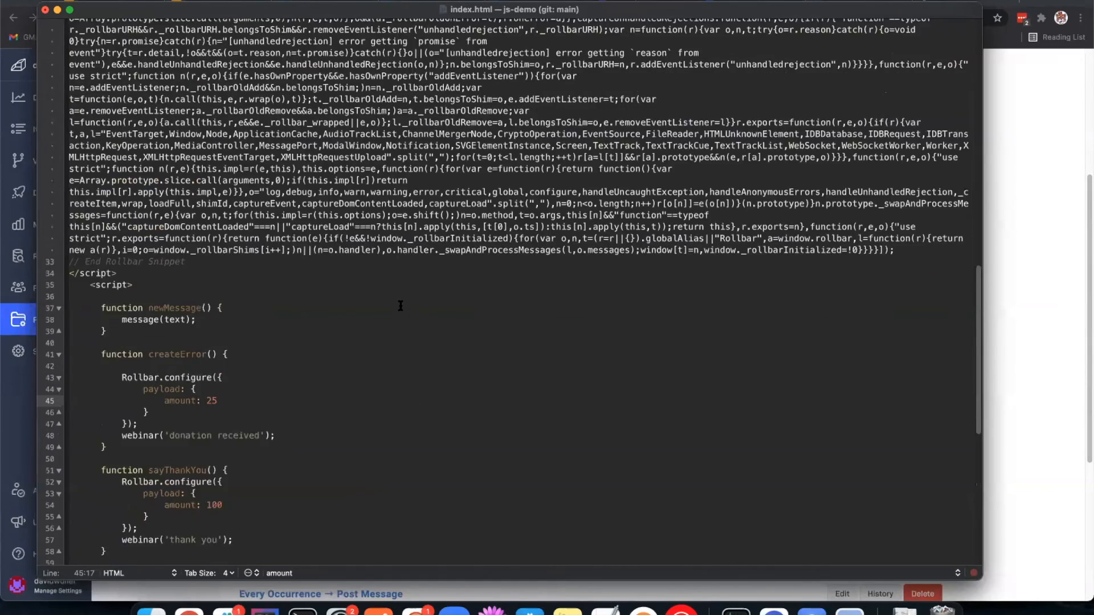
pyautogui.scroll(10, 479, 250)
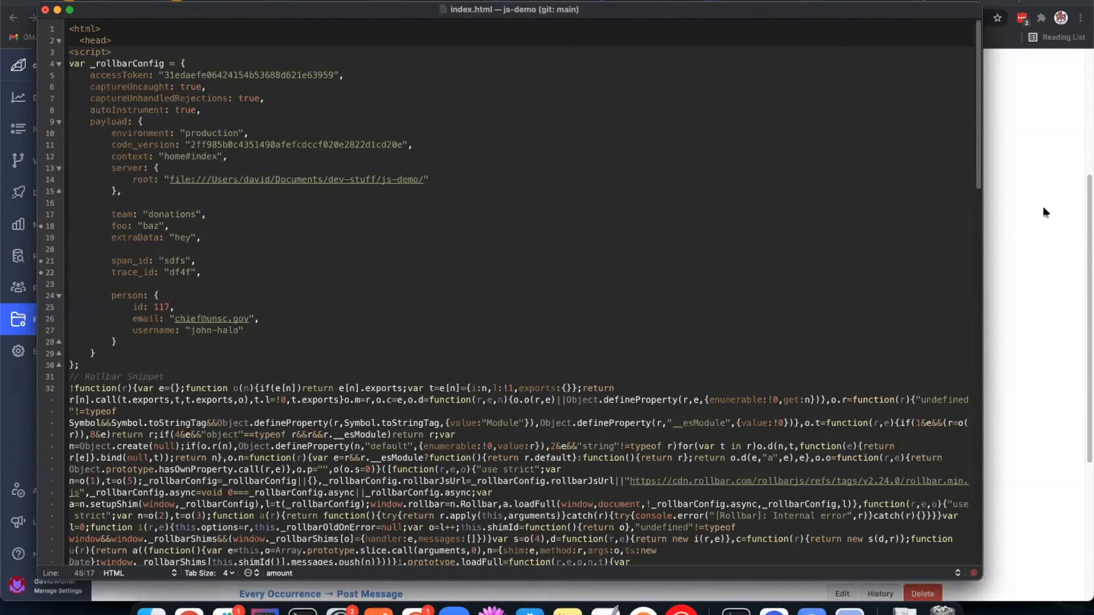
pyautogui.click(1046, 127)
# Step: Switch to the js-demo page in Chrome and make a $25 donation to trigger the demo error
pyautogui.click(946, 1)
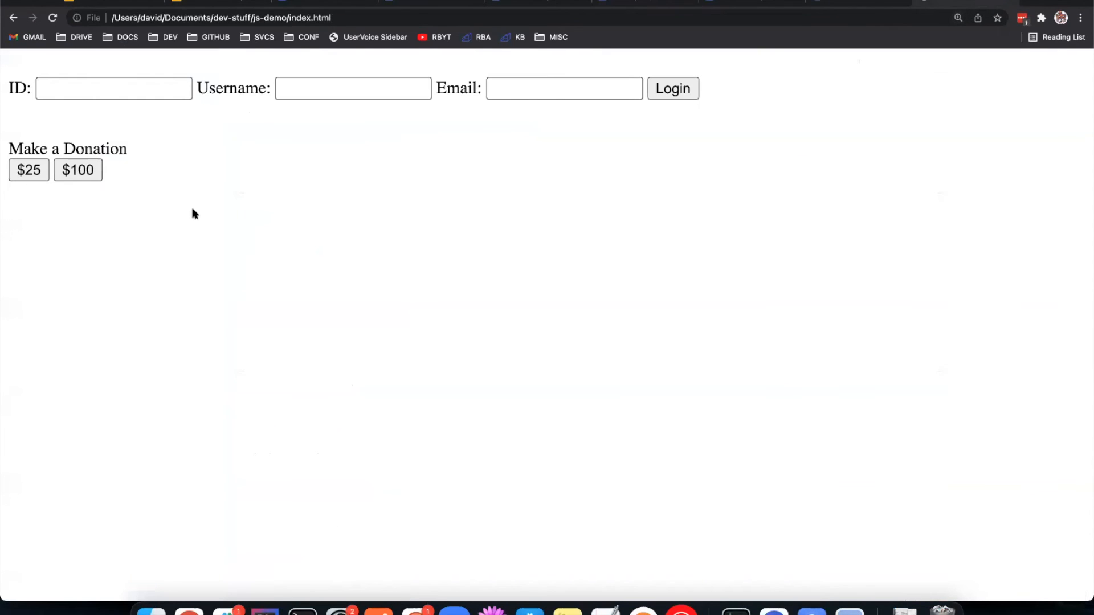
pyautogui.click(21, 173)
pyautogui.press('super+Tab')
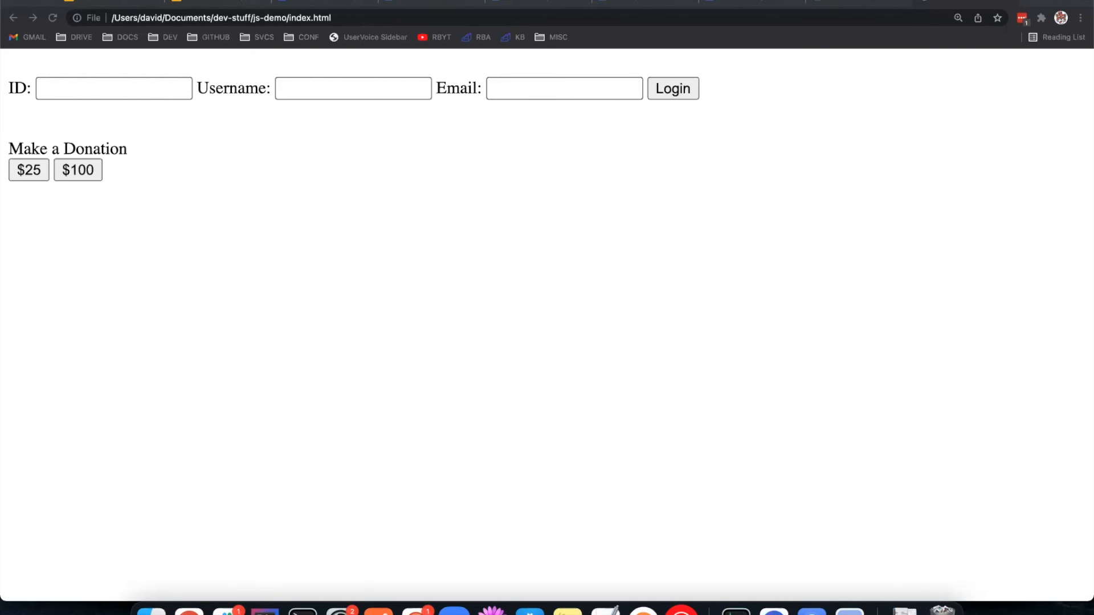
pyautogui.click(373, 347)
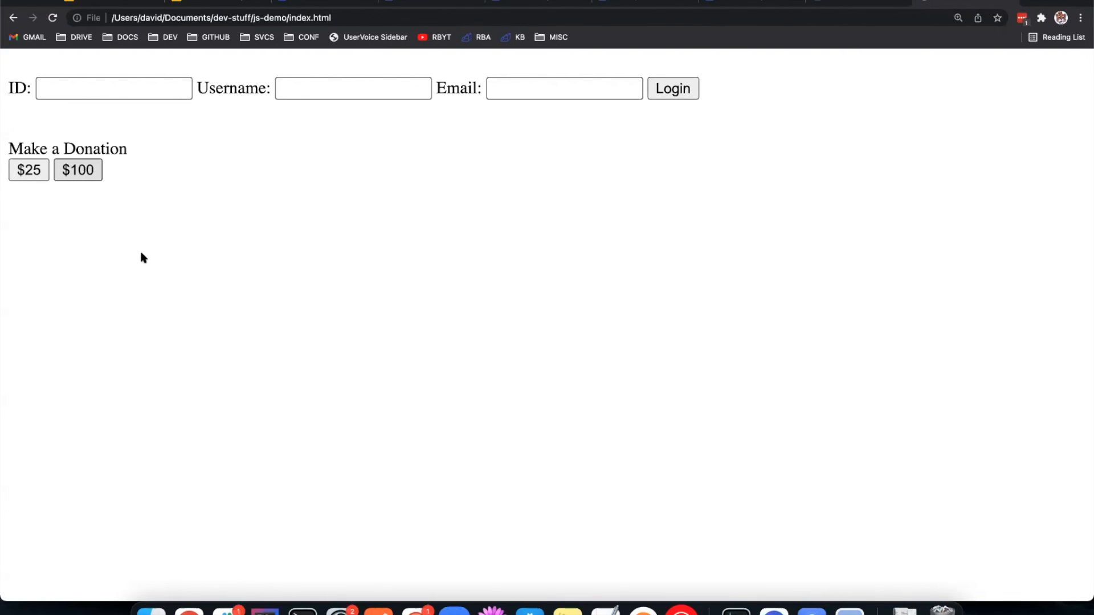
pyautogui.rightClick(61, 235)
pyautogui.click(415, 290)
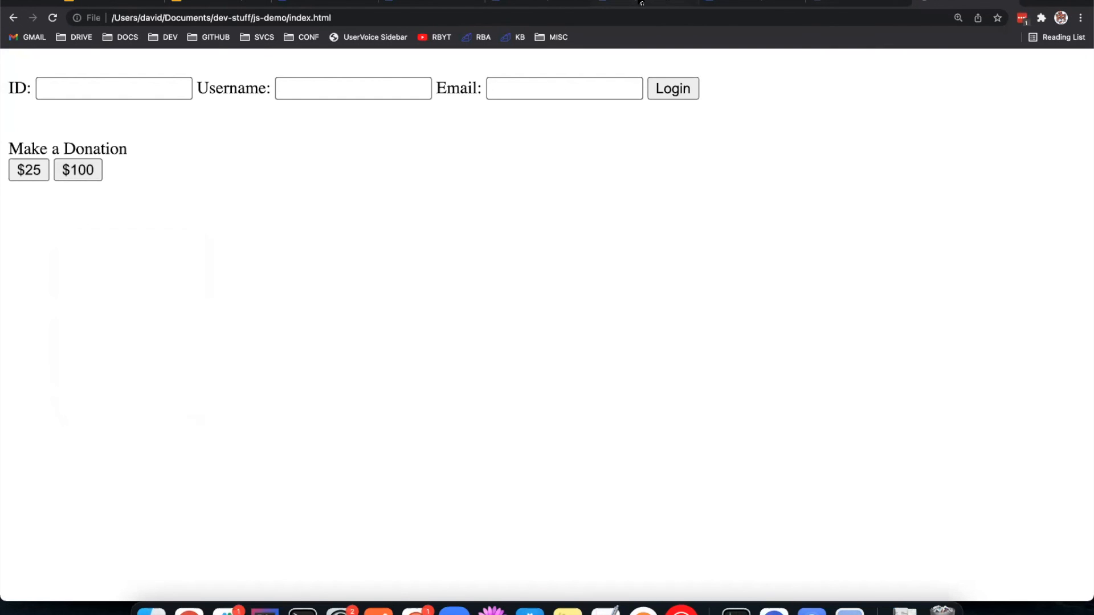
# Step: Look over the Slack notification rules in Rollbar and examine the title of item #104
pyautogui.click(655, 2)
pyautogui.scroll(-2, 581, 311)
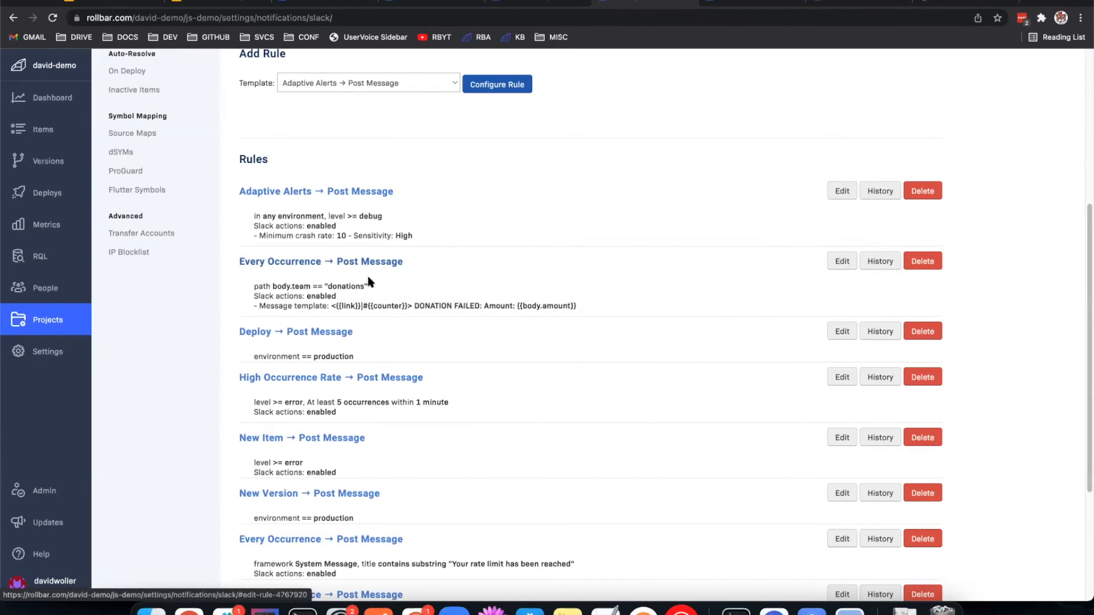
pyautogui.click(424, 5)
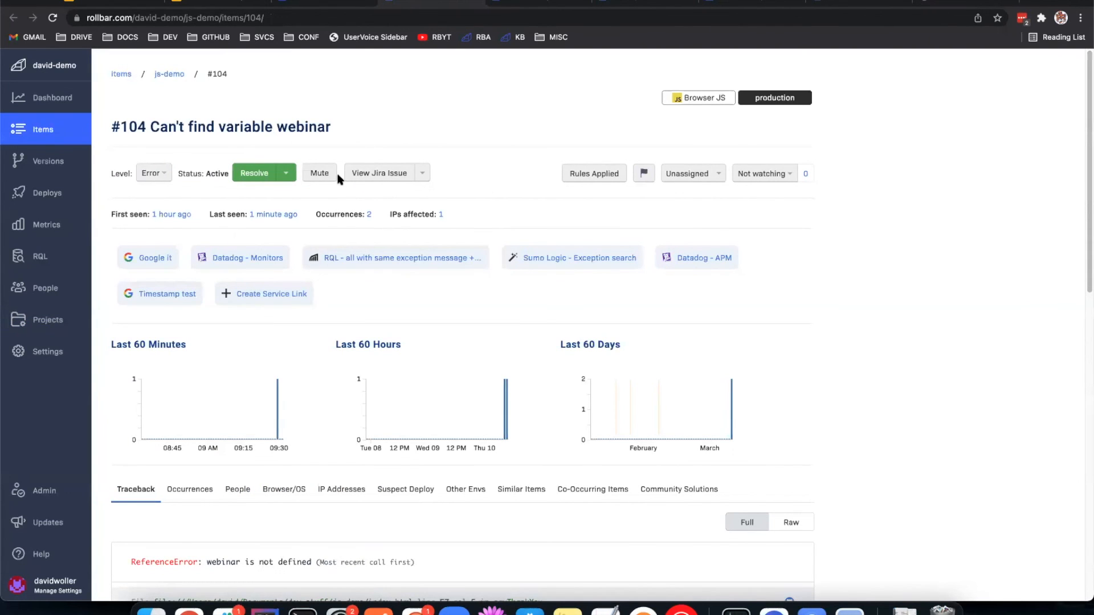
pyautogui.moveTo(163, 128); pyautogui.dragTo(350, 135)
pyautogui.click(413, 207)
# Step: Open the Every Occurrence rule for the donations team for editing and examine its body.team filter and value
pyautogui.click(535, 5)
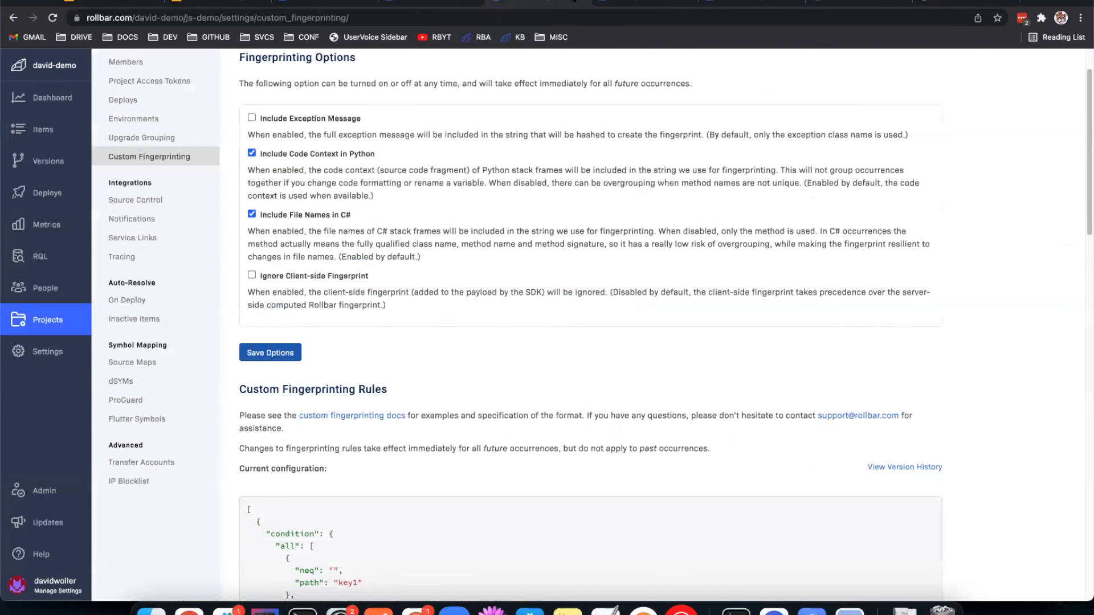
pyautogui.click(608, 4)
pyautogui.click(842, 261)
pyautogui.scroll(-3, 675, 272)
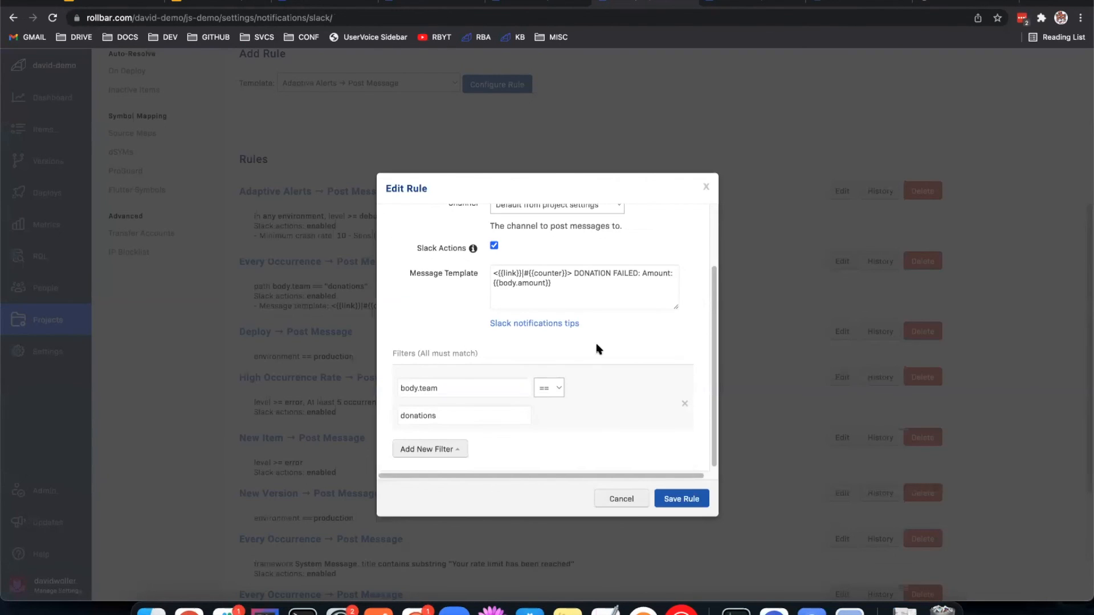
pyautogui.click(461, 389)
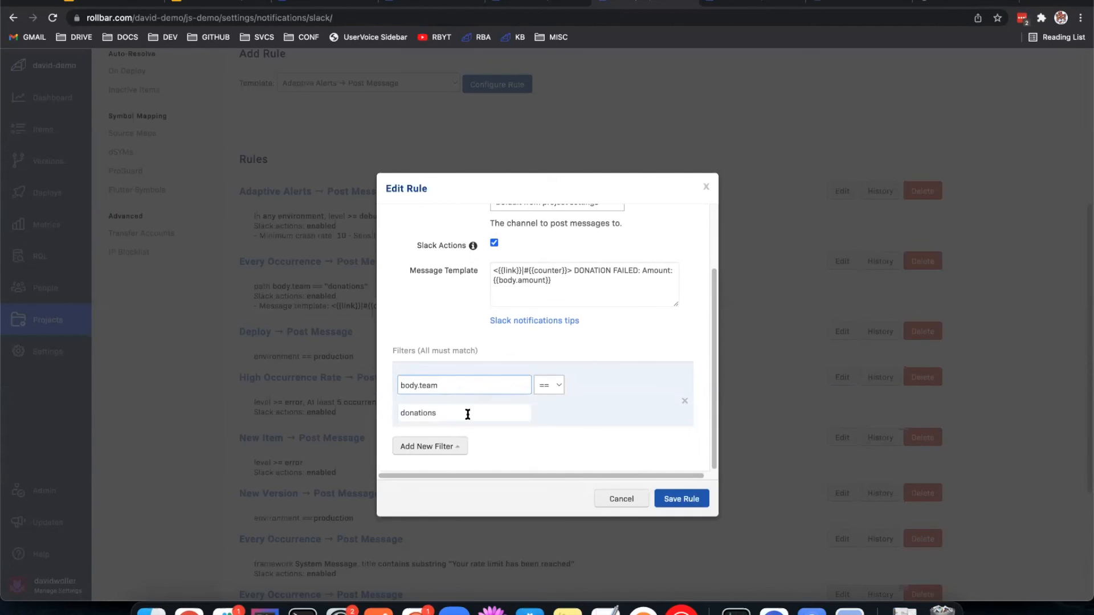
pyautogui.click(466, 412)
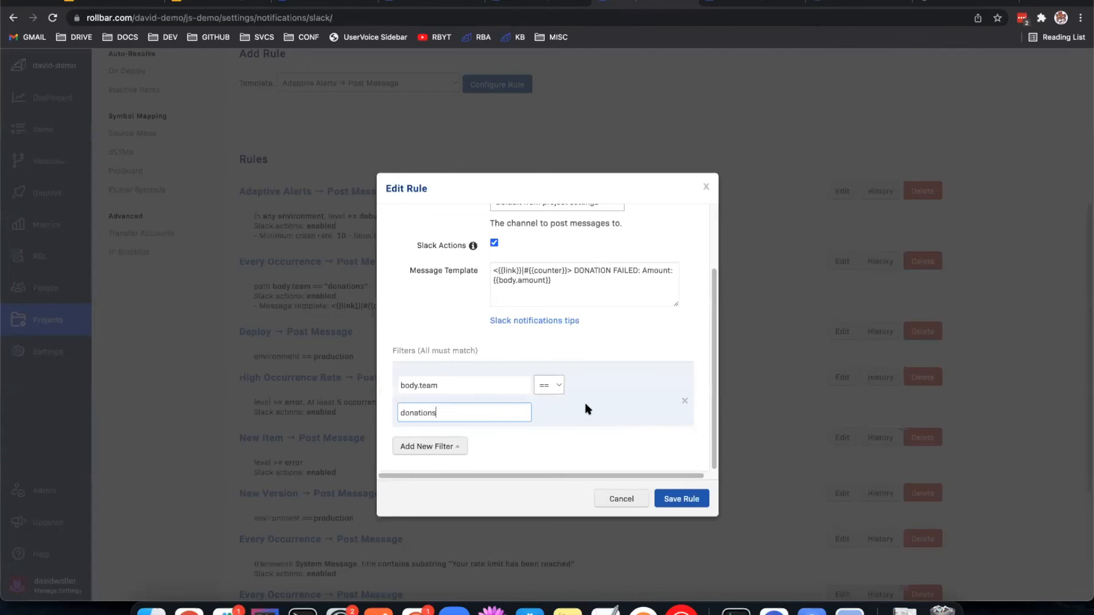
# Step: Examine the rule's message template, including the DONATION FAILED text and the {{body.amount}} variable
pyautogui.scroll(3, 569, 403)
pyautogui.click(590, 367)
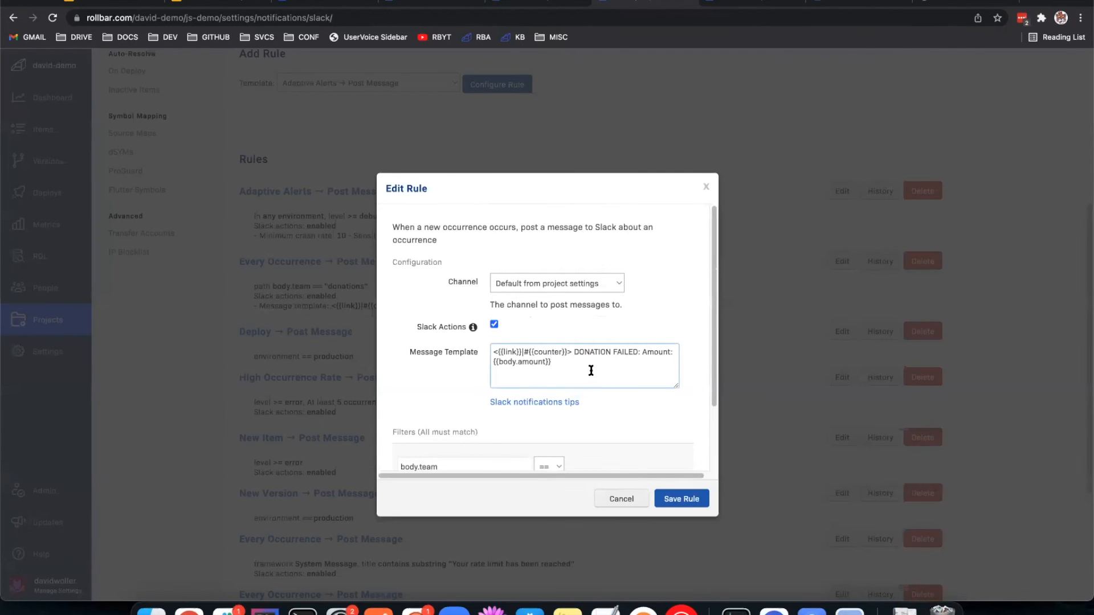
pyautogui.scroll(-3, 586, 367)
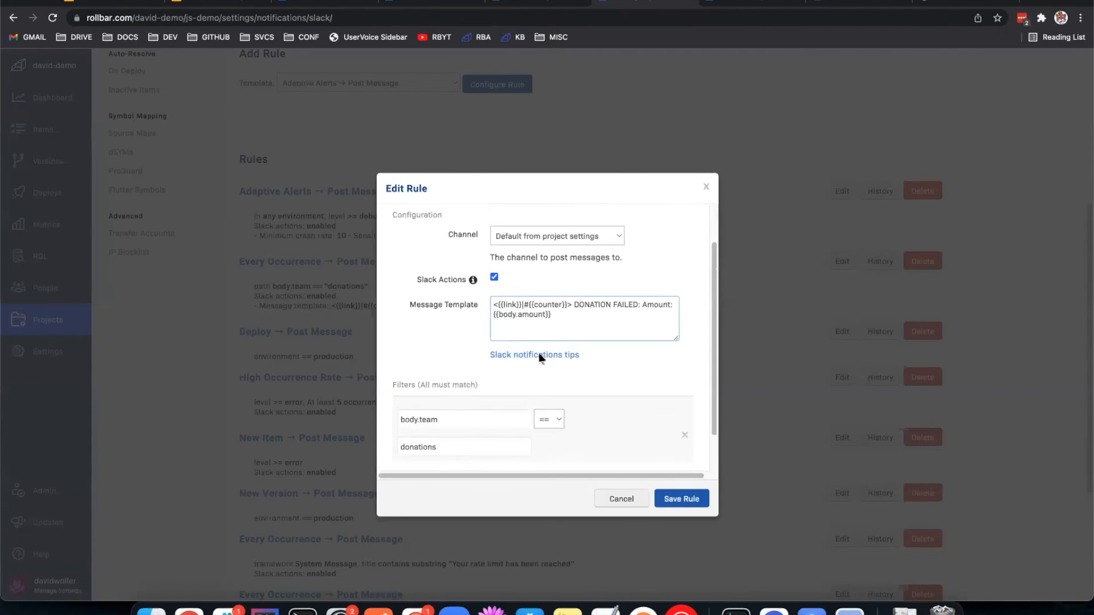
pyautogui.moveTo(552, 281); pyautogui.dragTo(478, 285)
pyautogui.click(563, 282)
pyautogui.click(476, 286)
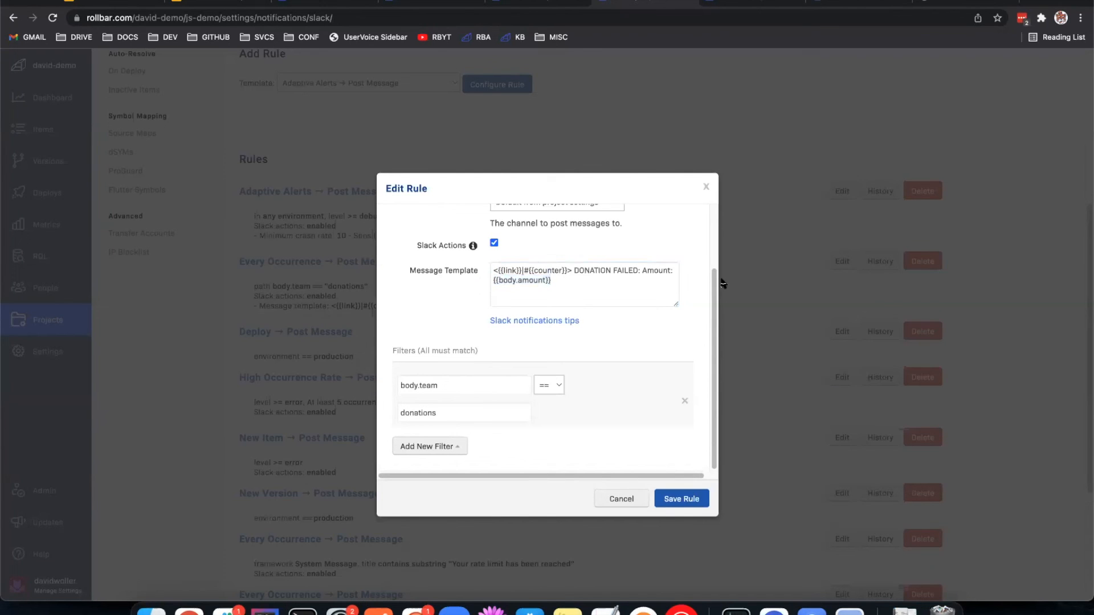
pyautogui.moveTo(574, 270); pyautogui.dragTo(671, 279)
pyautogui.click(635, 277)
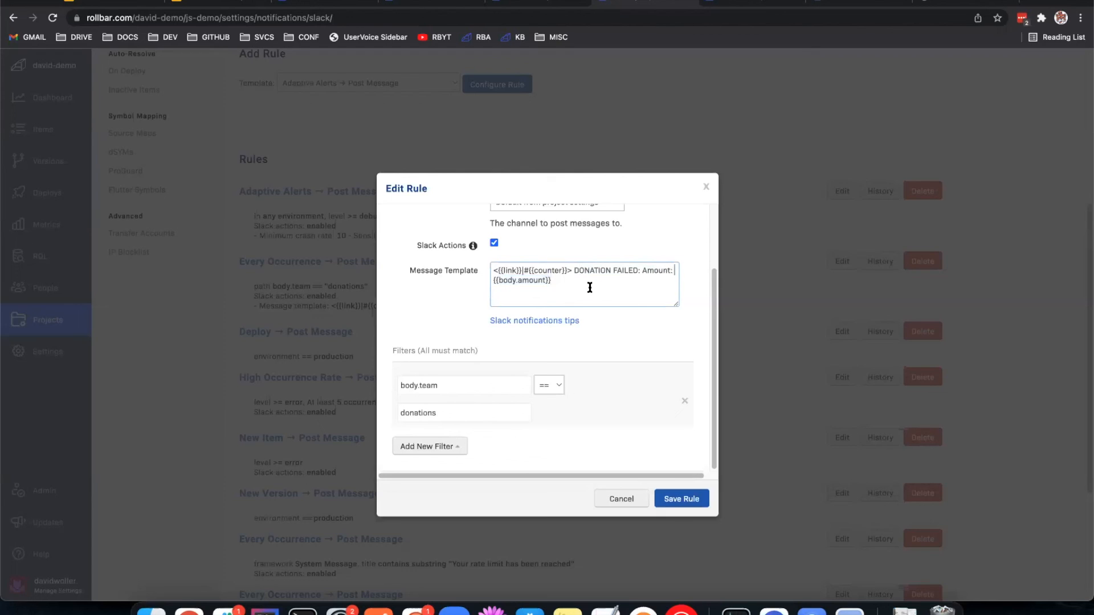
pyautogui.keyDown('shift'); pyautogui.click(575, 270); pyautogui.keyUp('shift')
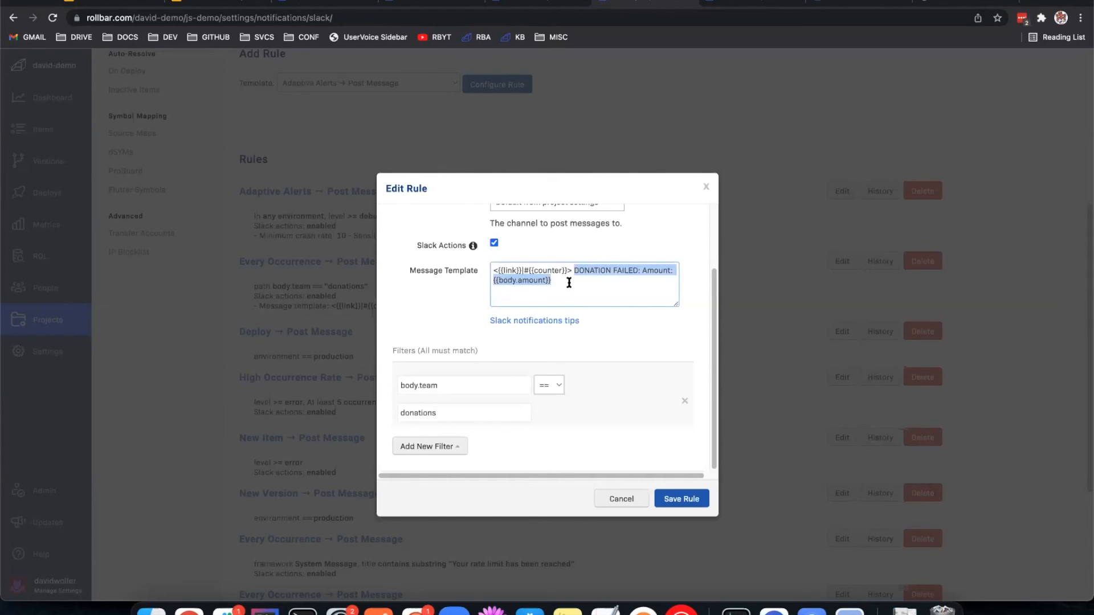
pyautogui.click(580, 294)
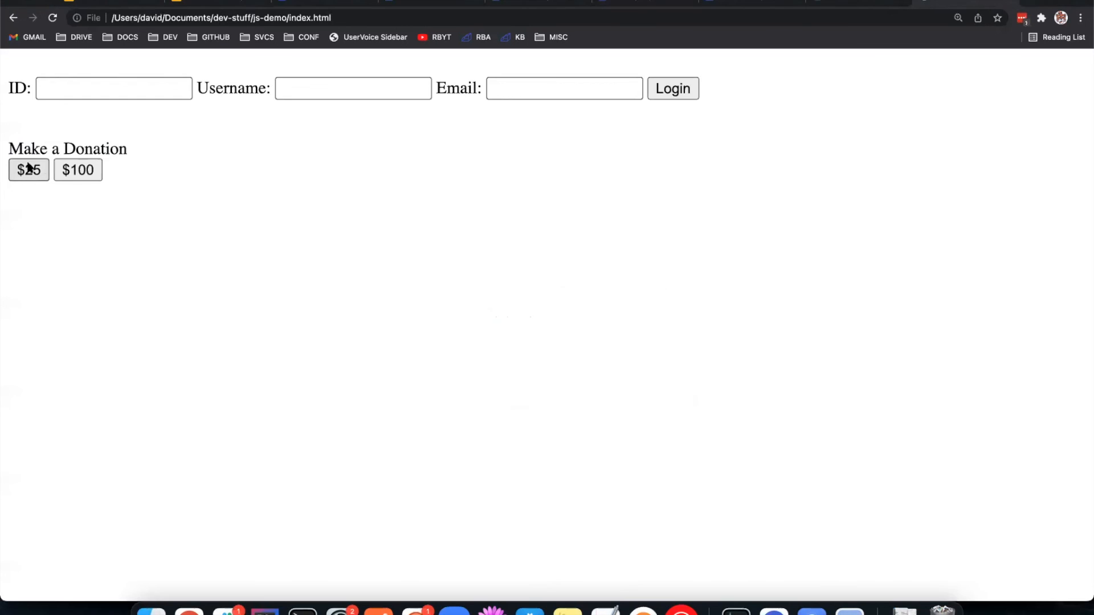
# Step: View the js-demo page's source and examine the team key in the Rollbar payload
pyautogui.rightClick(159, 190)
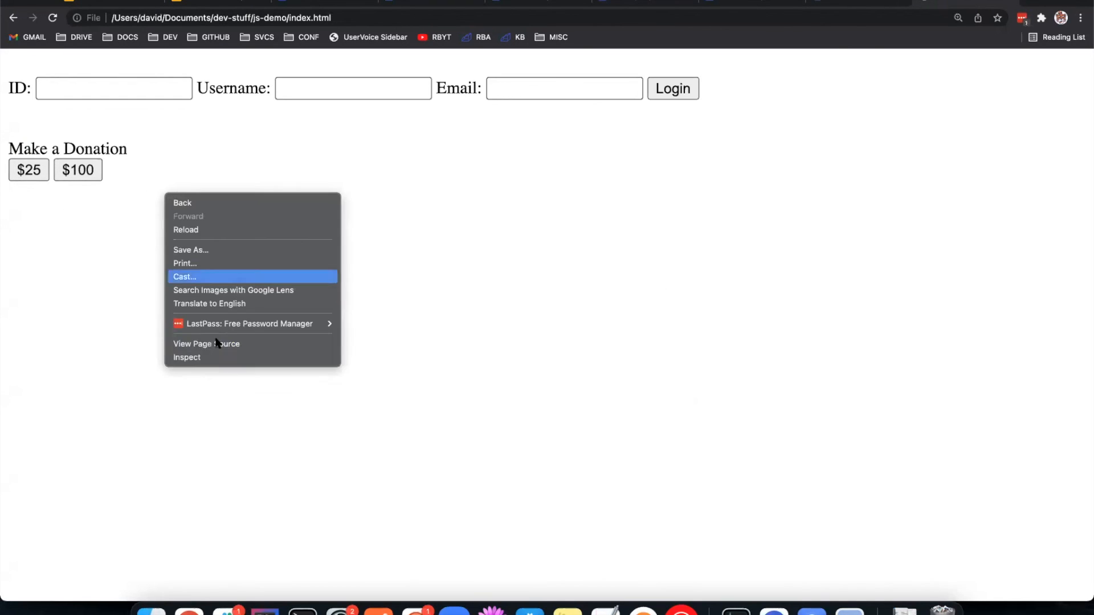
pyautogui.click(251, 346)
pyautogui.scroll(-2, 341, 320)
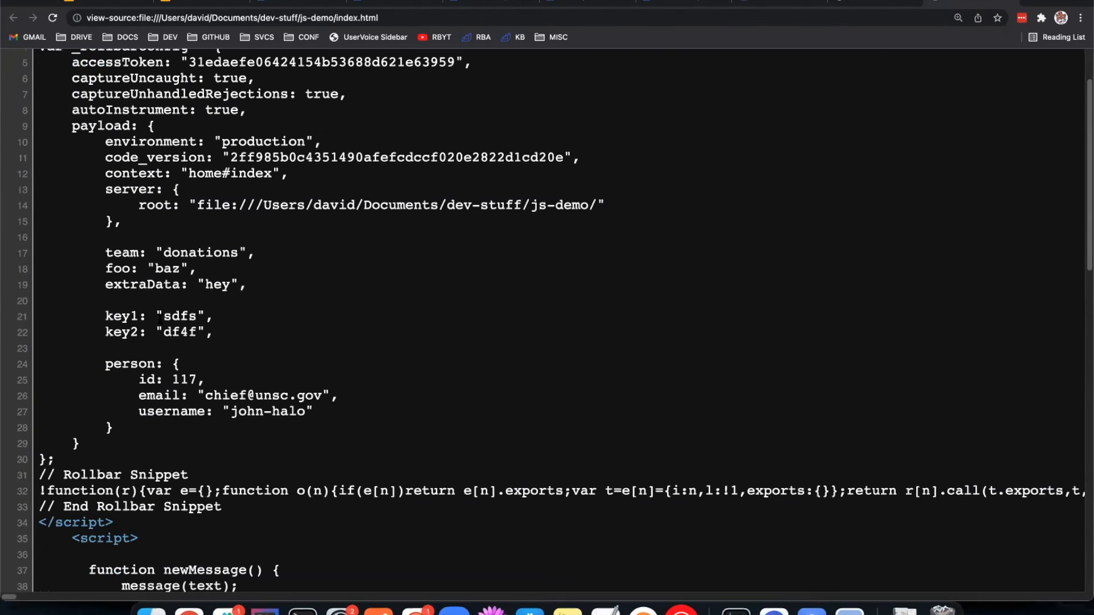
pyautogui.doubleClick(101, 252)
pyautogui.click(330, 293)
# Step: Open item #103 from its DONATION FAILED notification in Slack, examine its traceback, and return to the js-demo page
pyautogui.scroll(2, 550, 293)
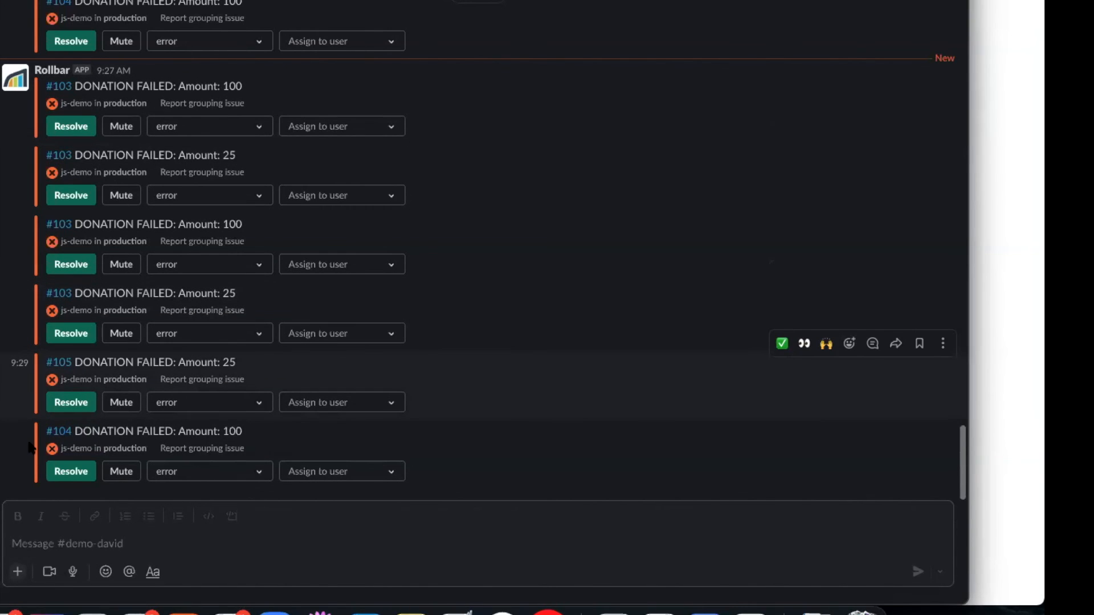
pyautogui.click(61, 89)
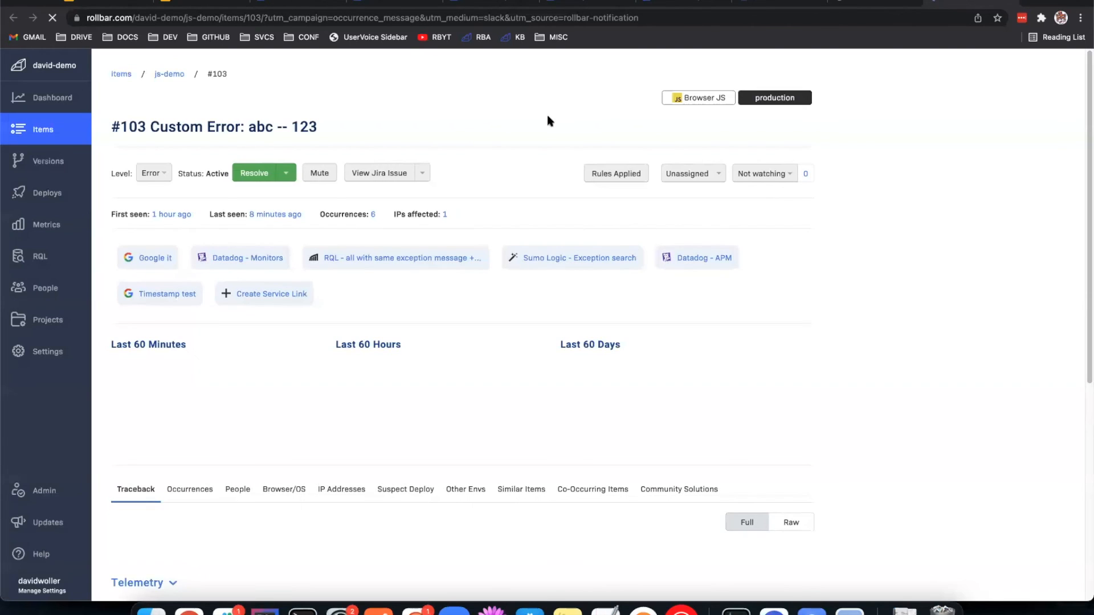
pyautogui.scroll(-8, 423, 141)
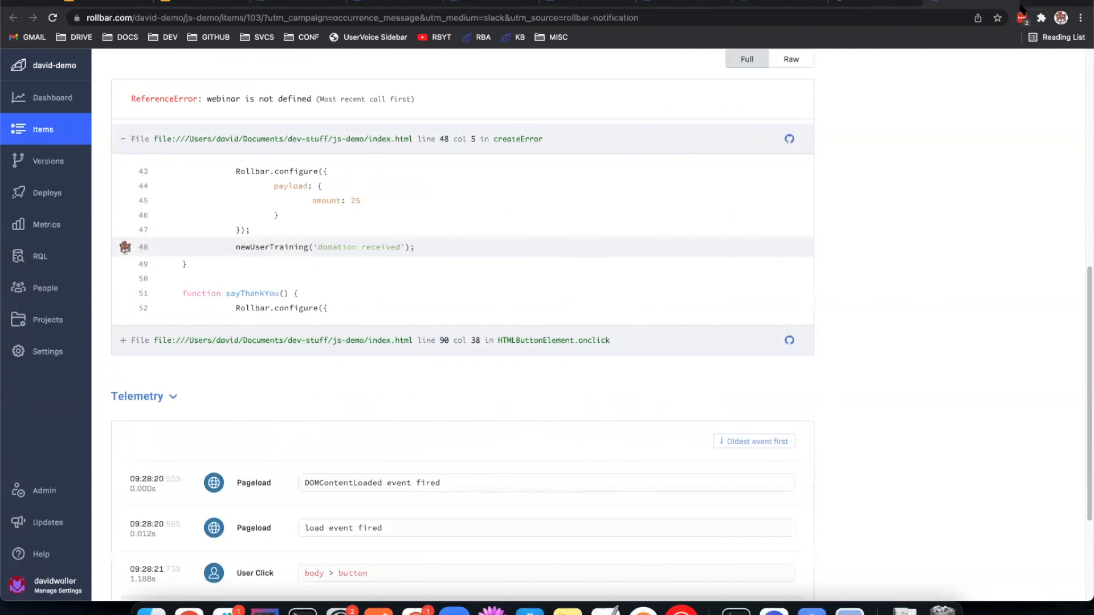
pyautogui.click(1009, 3)
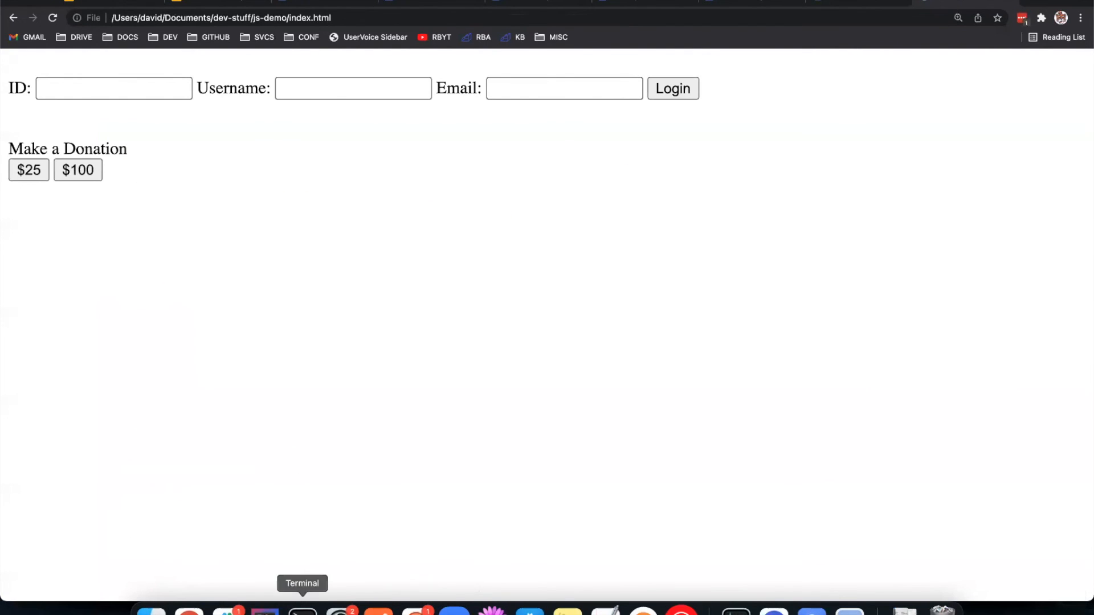
# Step: View the donation notifications in Slack's #demo-david channel and return to the open Every Occurrence rule in Rollbar
pyautogui.click(227, 610)
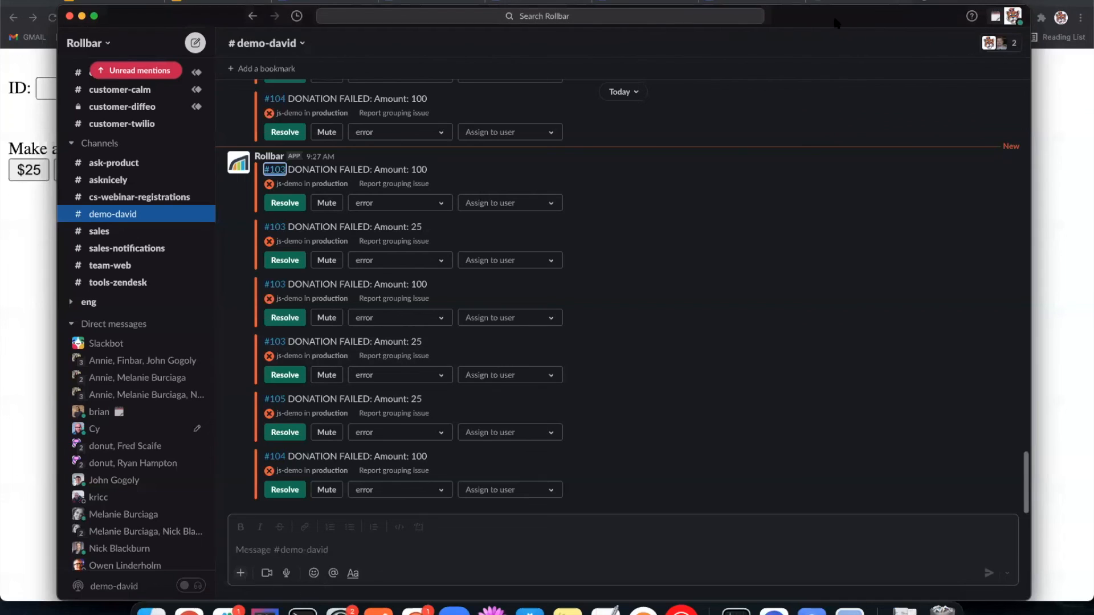
pyautogui.moveTo(836, 23); pyautogui.dragTo(1, 86)
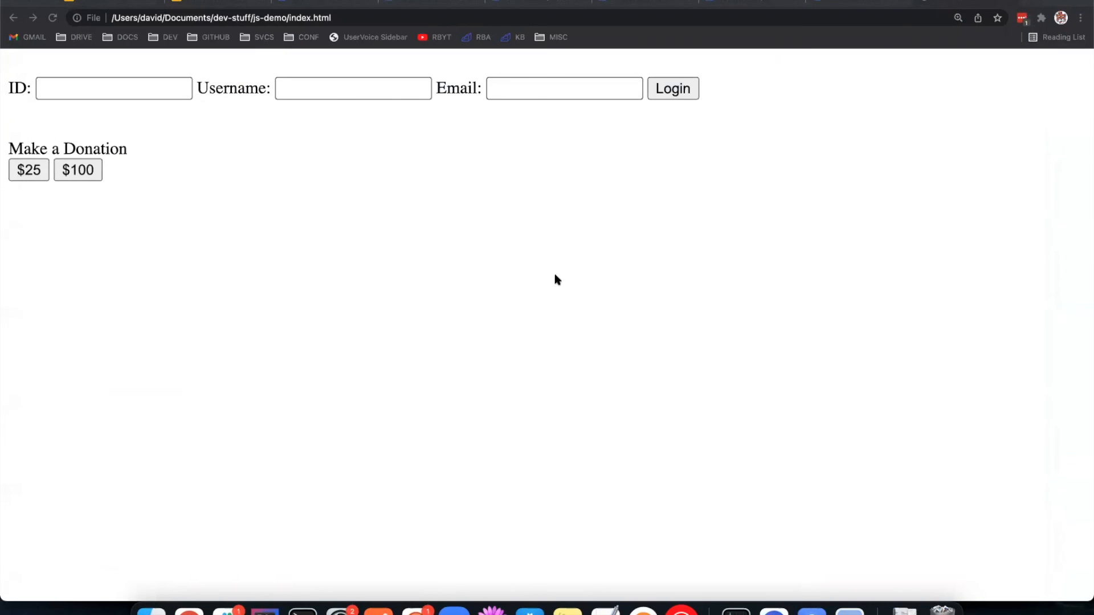
pyautogui.click(839, 131)
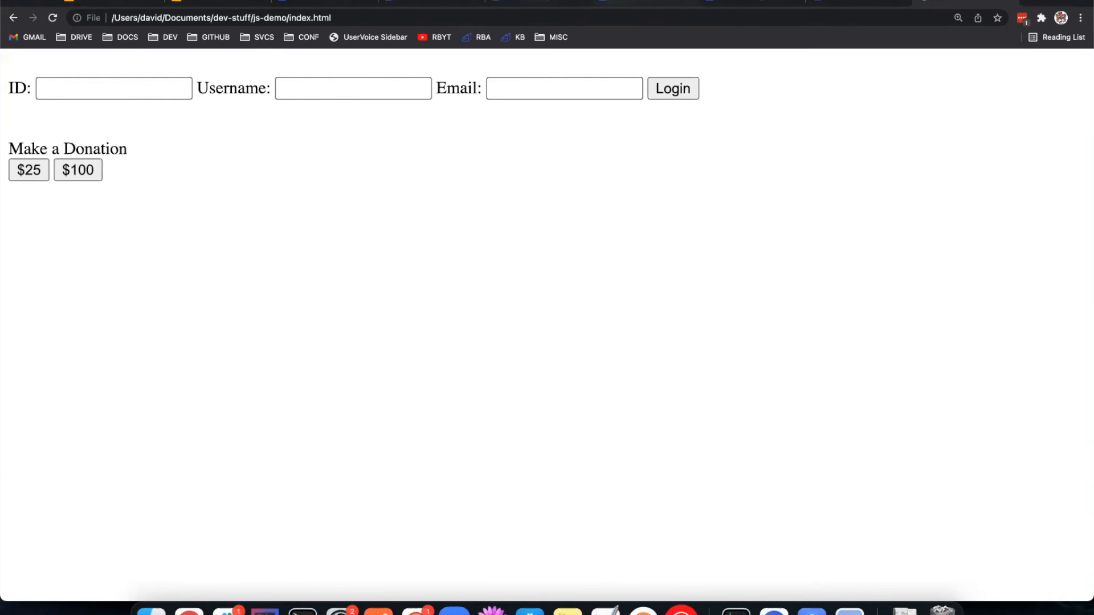
pyautogui.click(615, 2)
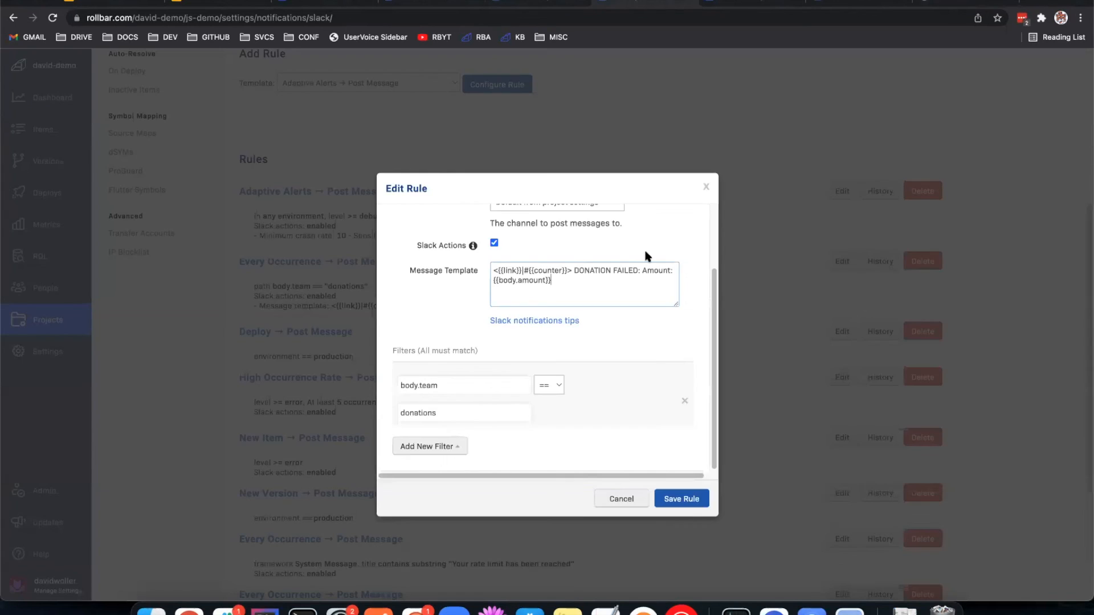
pyautogui.click(716, 230)
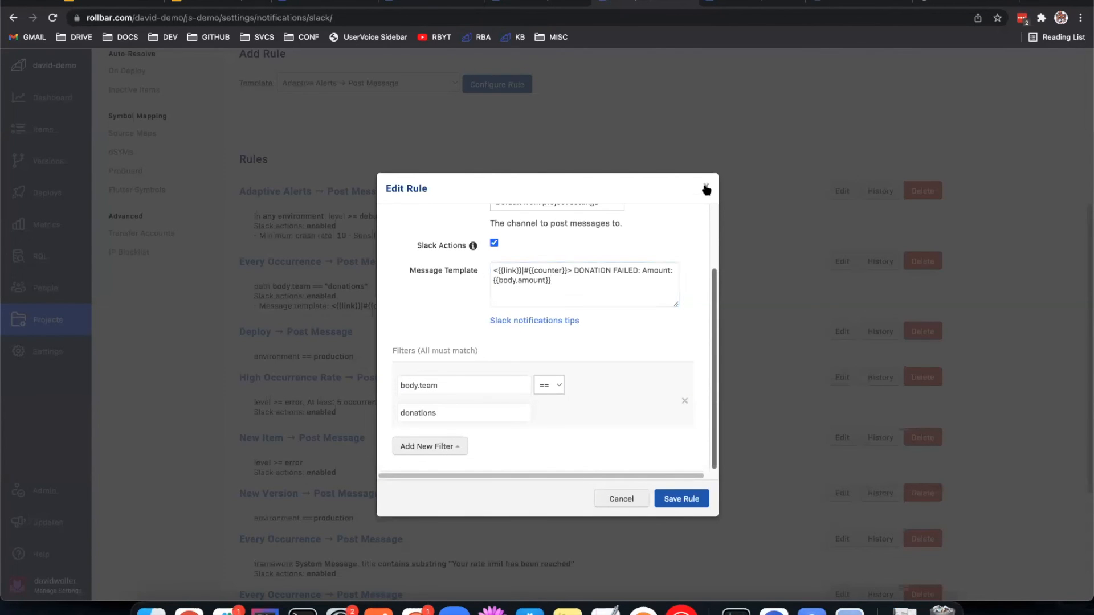